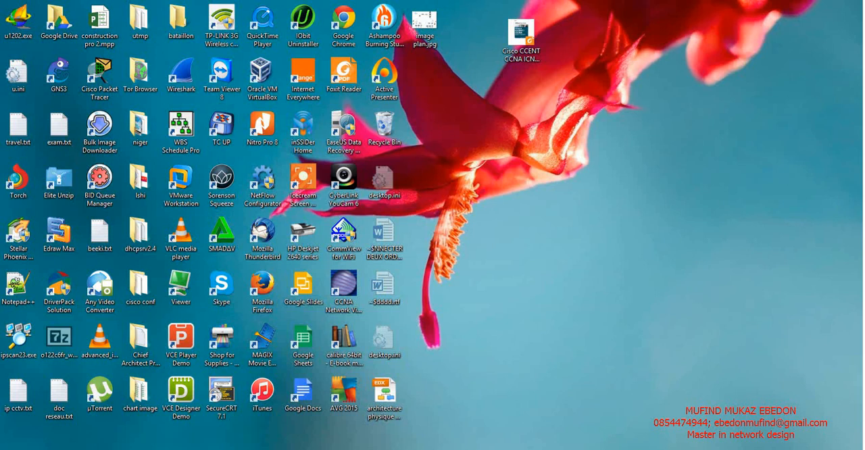
Switch to the Windows Server 2012 (2) virtual machine and display the local server's properties in Server Manager.
mouse_move(499, 449)
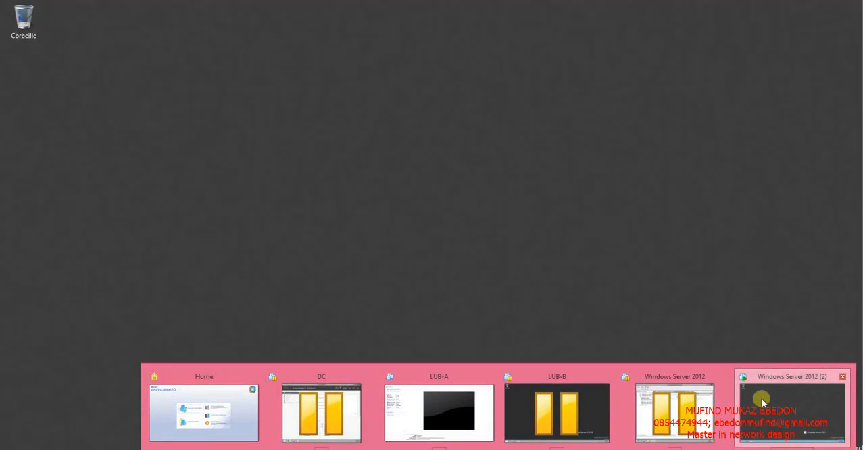
left_click(762, 401)
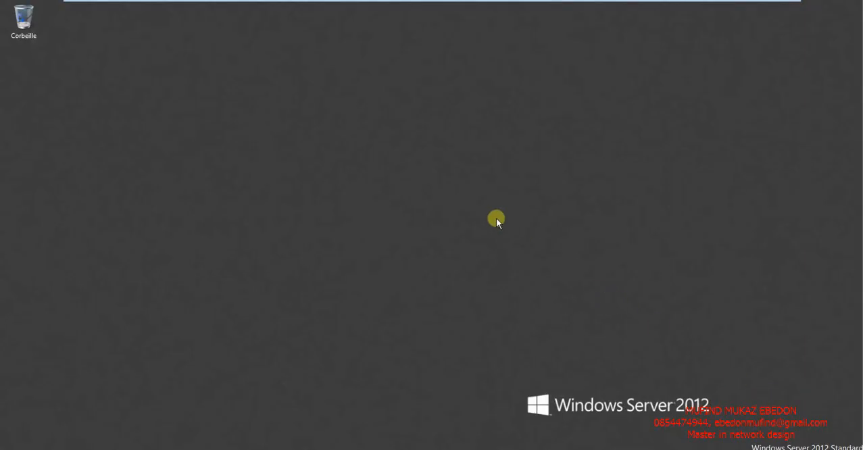
mouse_move(487, 3)
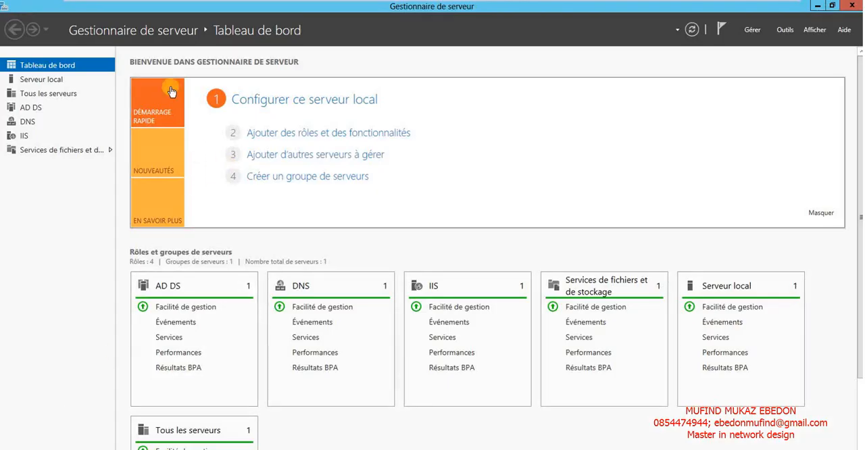
left_click(34, 79)
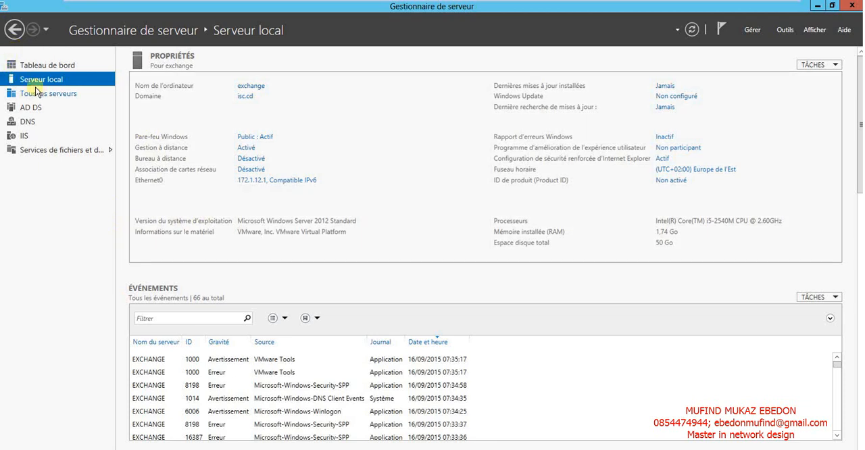
Start adding roles and features from the dashboard, accepting role-based installation and the selected destination server to reach the server roles.
left_click(42, 64)
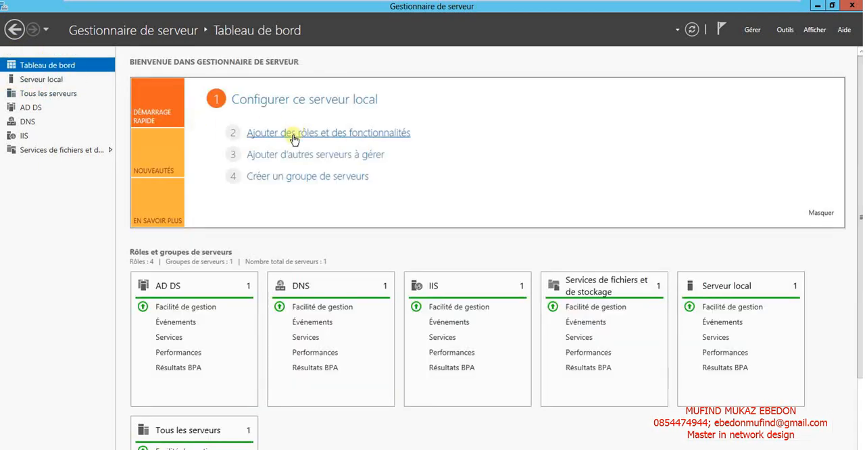
left_click(293, 134)
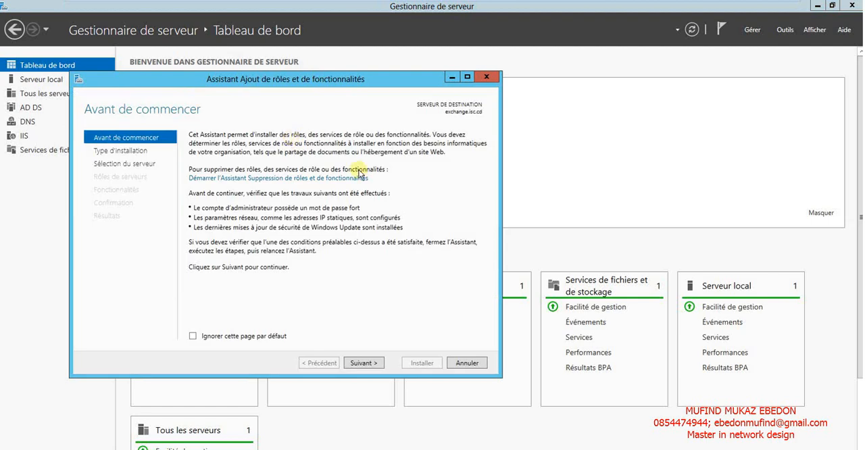
left_click(357, 363)
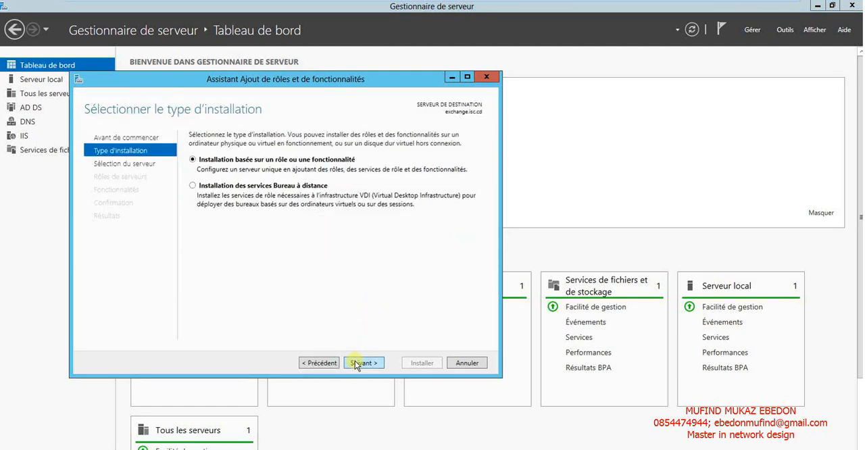
left_click(357, 363)
left_click(356, 364)
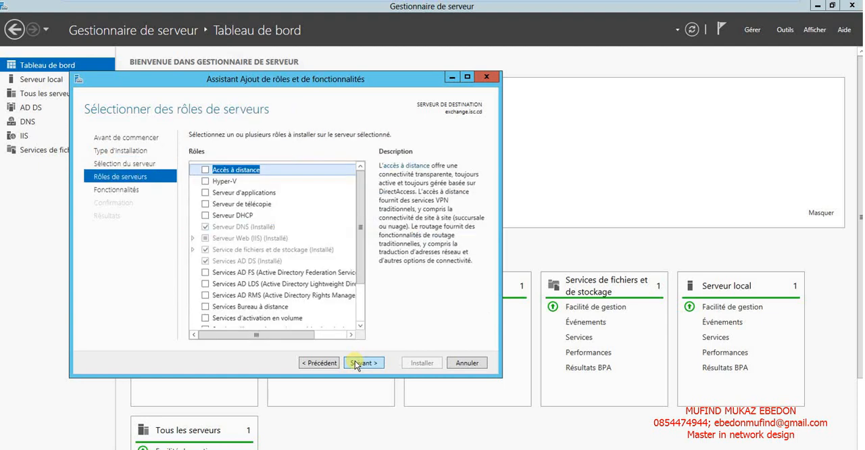
Examine the server roles, including the IIS web server's application development, performance and IIS 6 management compatibility services.
left_click_drag(363, 226, 364, 240)
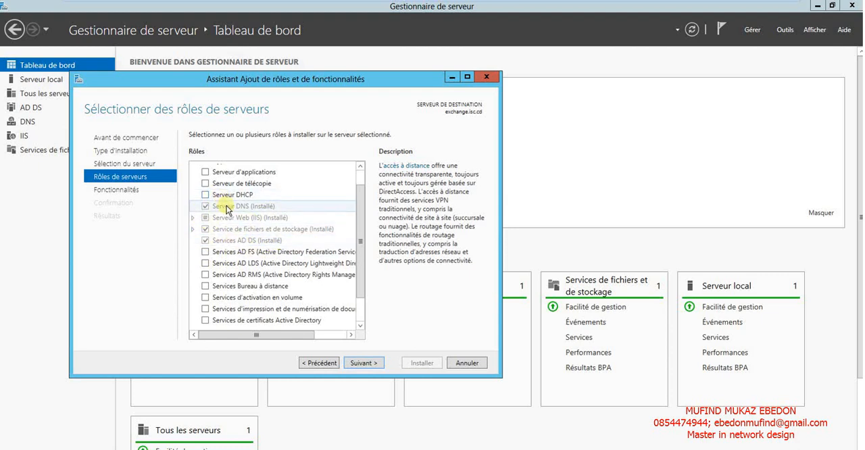
left_click(248, 241)
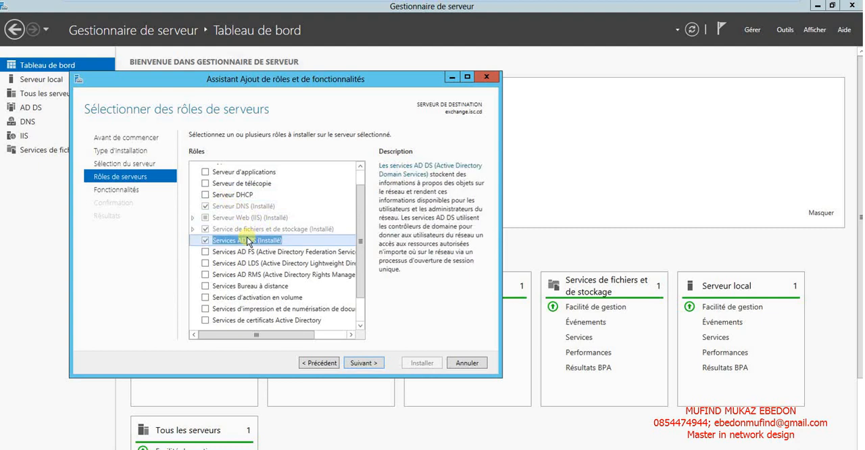
left_click(192, 218)
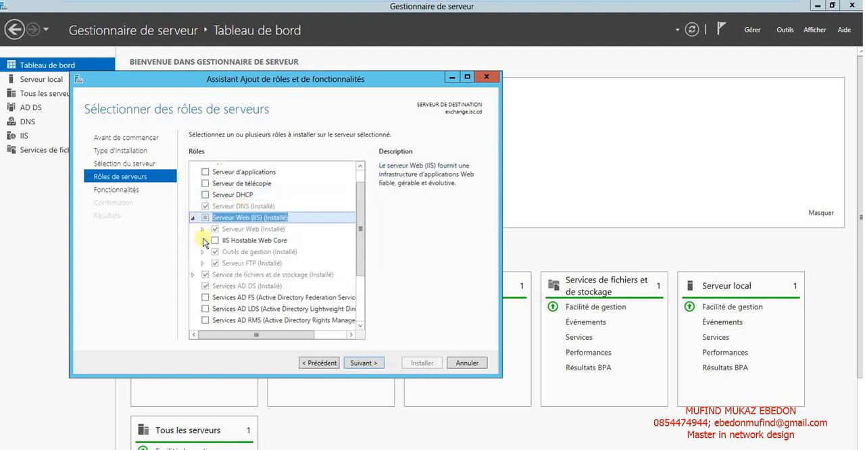
left_click(202, 229)
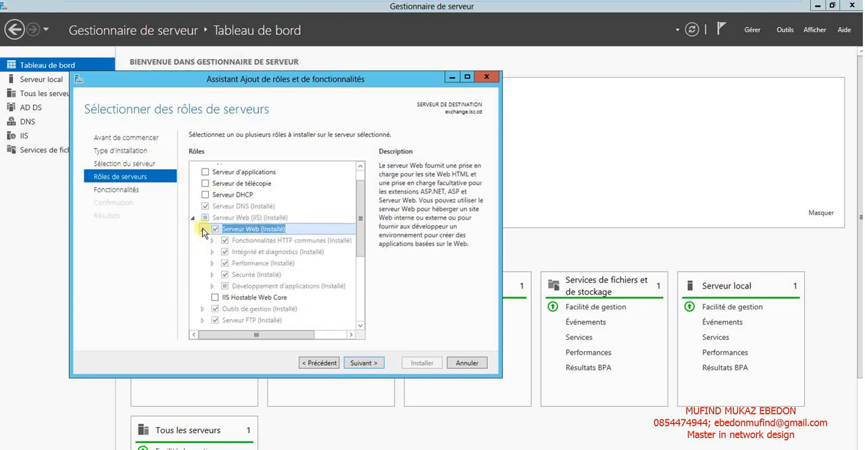
left_click_drag(362, 230, 359, 242)
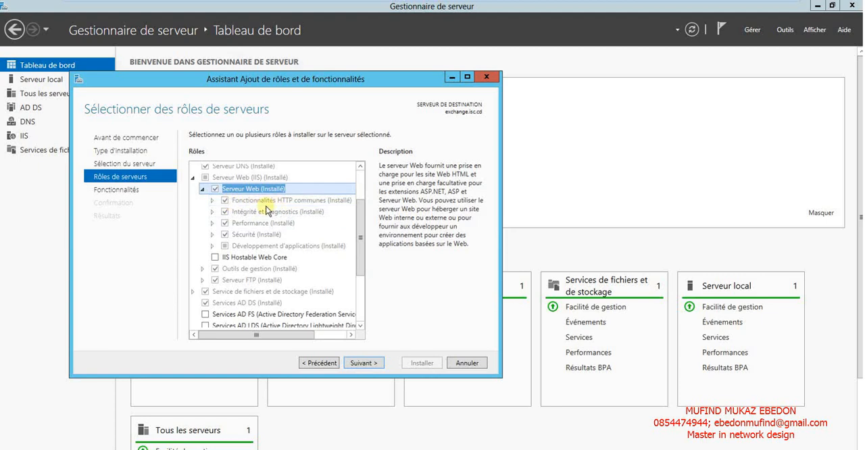
left_click(213, 246)
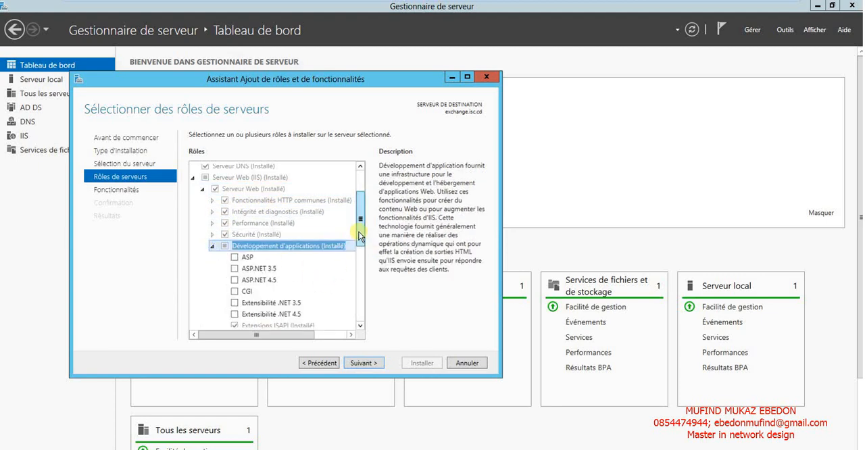
left_click_drag(360, 236, 360, 200)
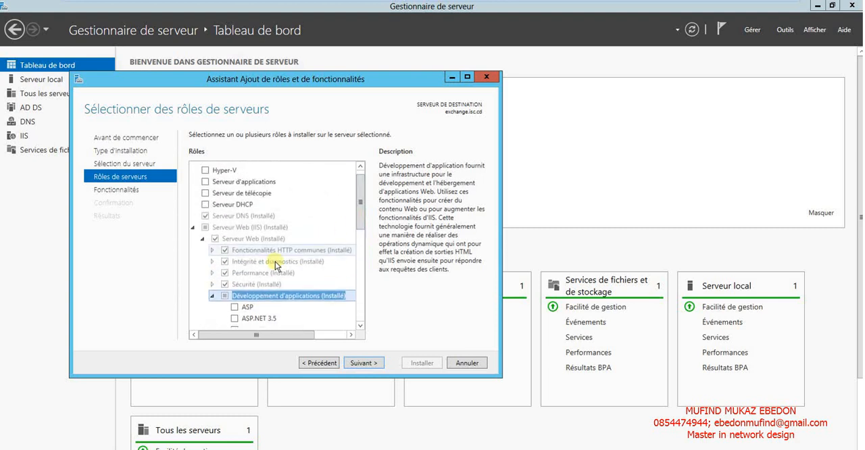
left_click(213, 273)
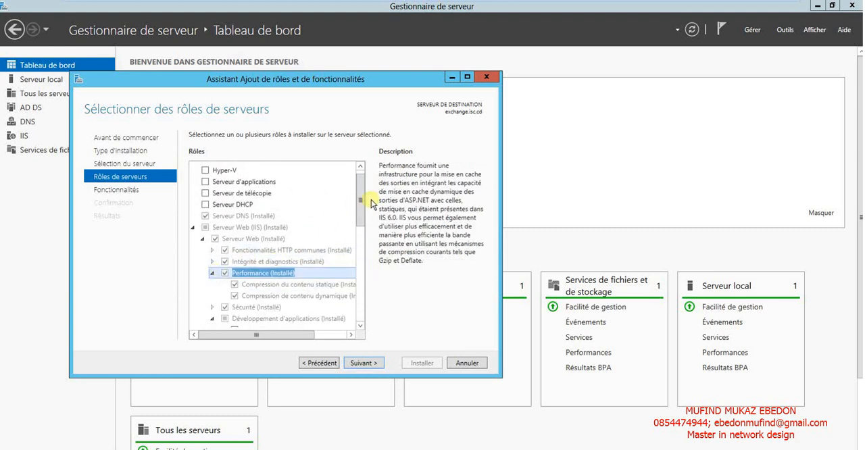
left_click_drag(360, 199, 355, 270)
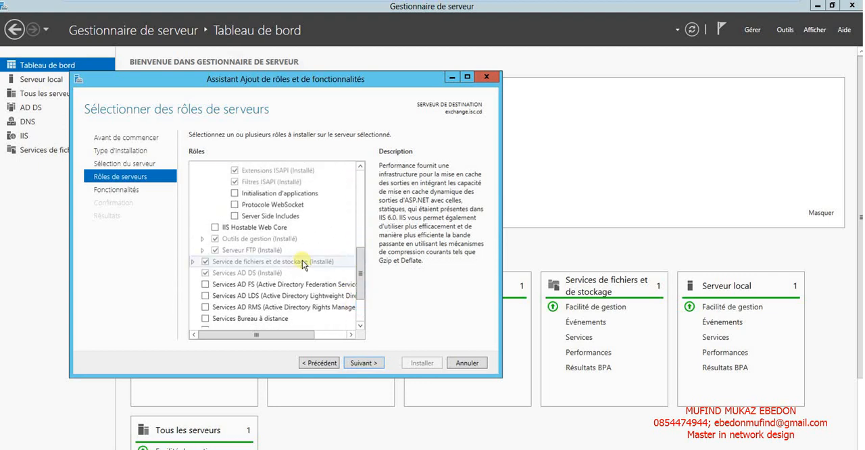
left_click(202, 240)
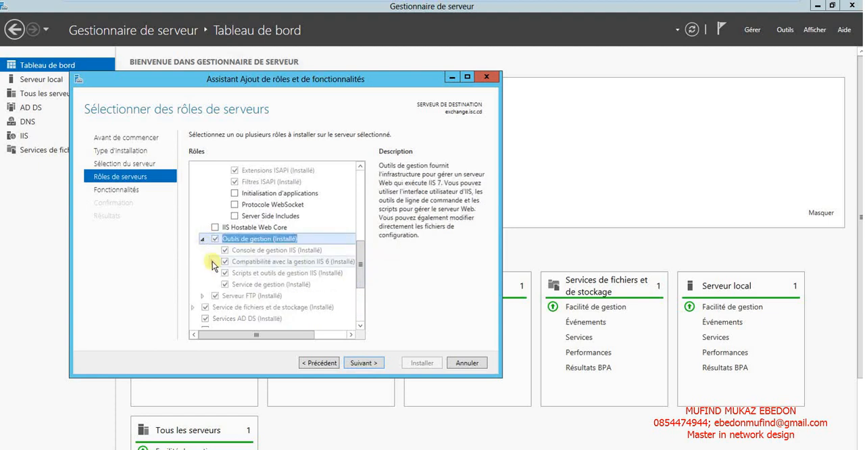
left_click(212, 263)
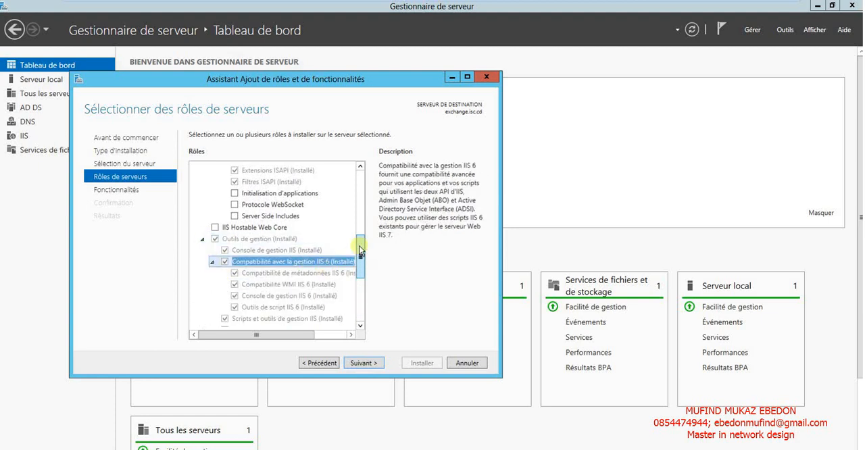
mouse_move(361, 251)
left_mouse_down()
mouse_move(356, 270)
mouse_move(361, 179)
mouse_move(362, 238)
left_mouse_up()
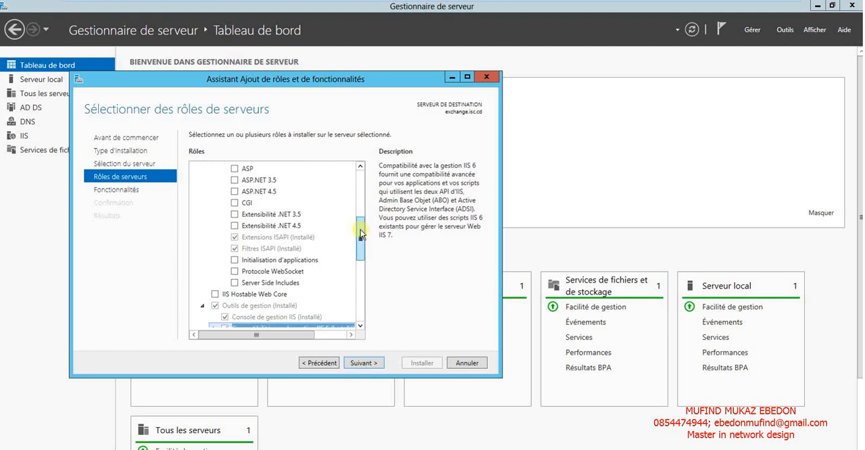
mouse_move(361, 232)
left_mouse_down()
mouse_move(359, 187)
mouse_move(361, 240)
mouse_move(363, 181)
mouse_move(359, 277)
mouse_move(360, 220)
left_mouse_up()
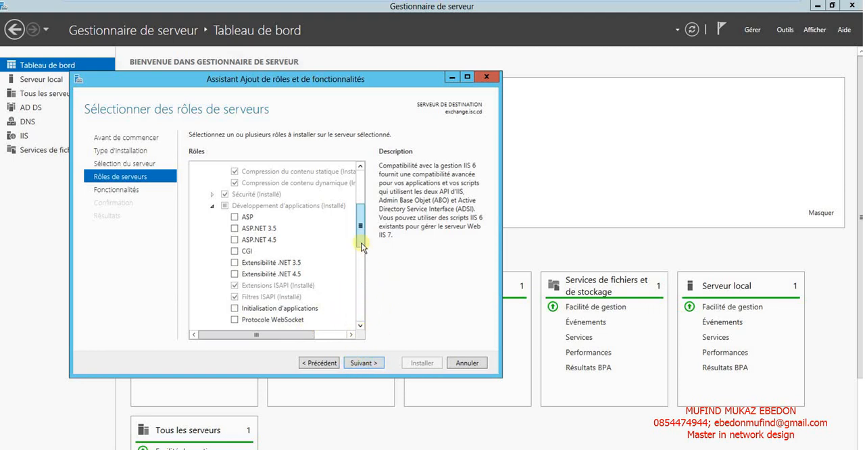
Add the .NET Framework 3.5 features without selecting any new role and start the installation.
left_click(364, 365)
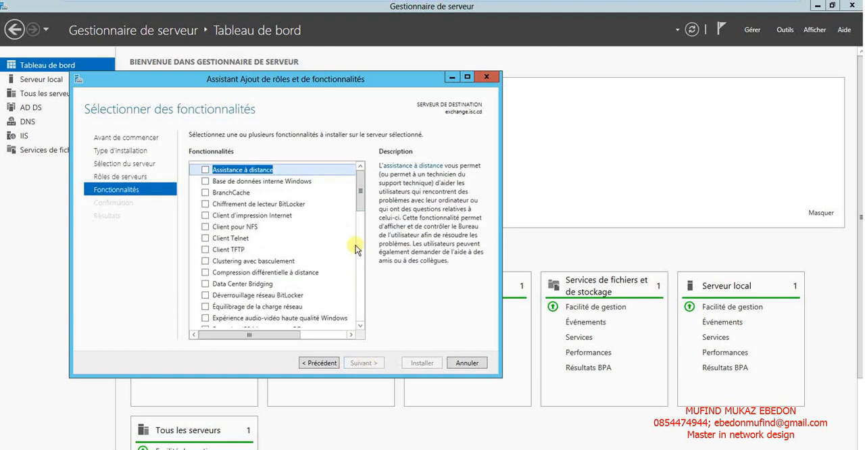
left_click_drag(359, 194, 362, 261)
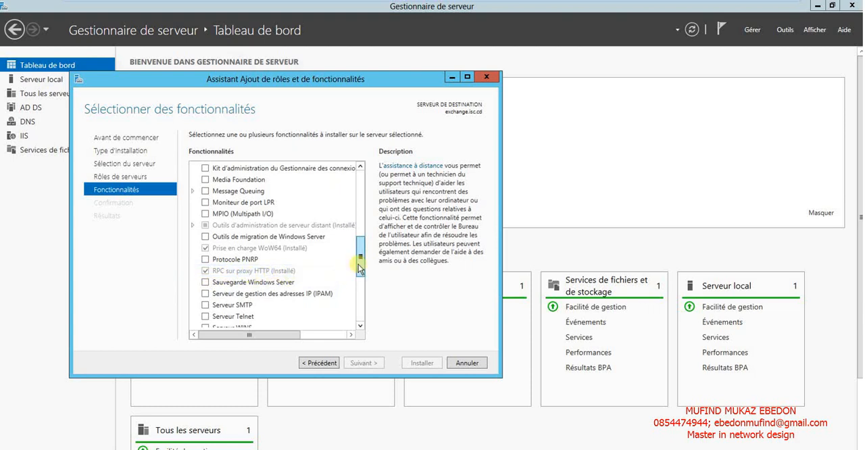
left_click_drag(359, 268, 362, 238)
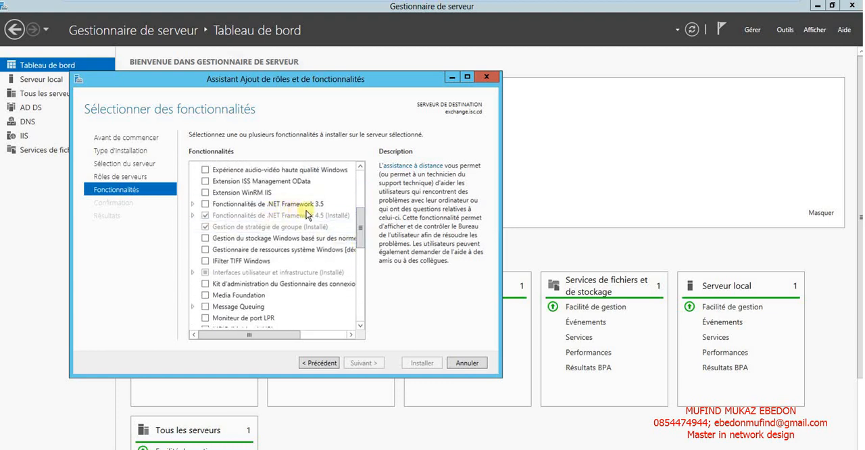
mouse_move(361, 228)
left_mouse_down()
mouse_move(360, 177)
mouse_move(360, 223)
left_mouse_up()
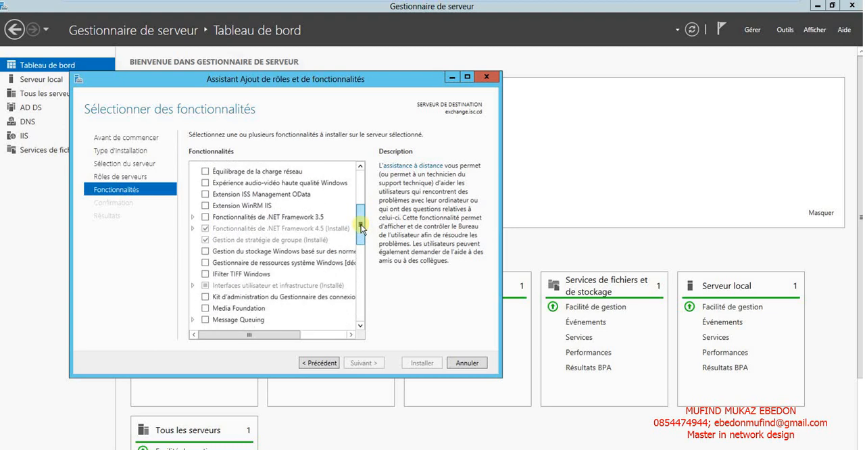
left_click(205, 217)
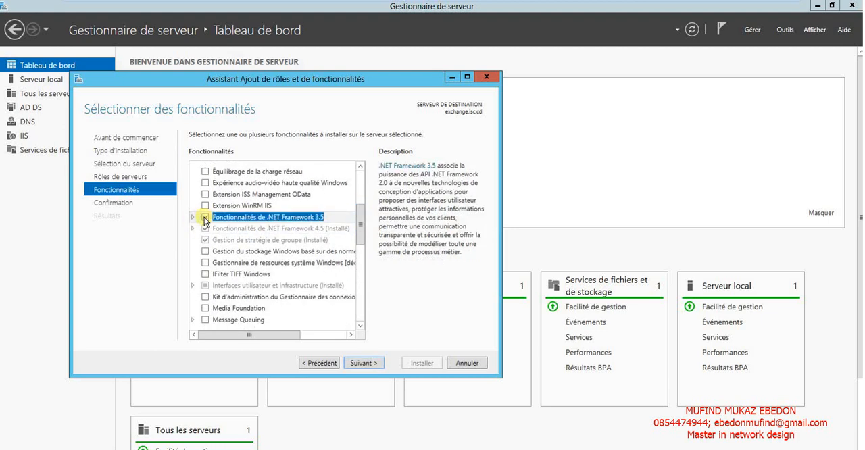
left_click(358, 364)
left_click(422, 363)
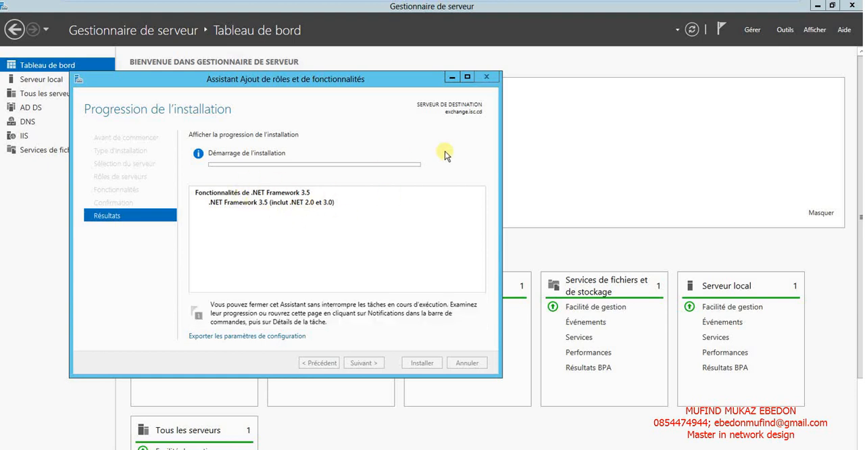
Check the server's available drives in File Explorer, including the DVD drive, and minimize the window.
mouse_move(475, 4)
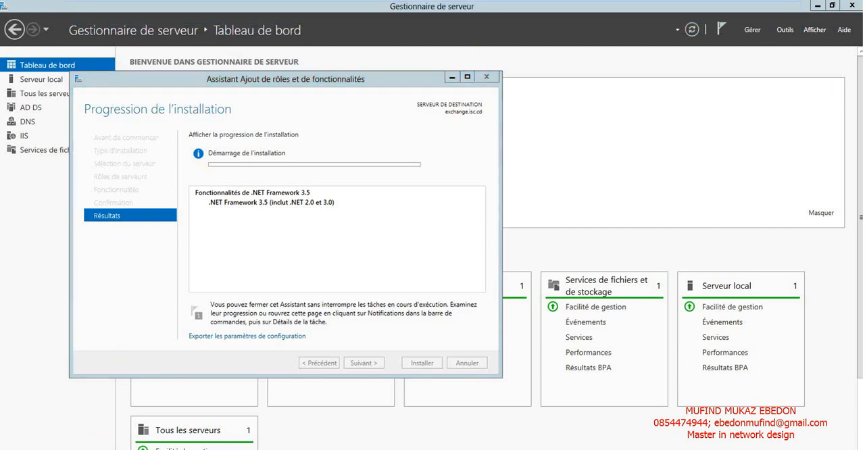
left_click(96, 449)
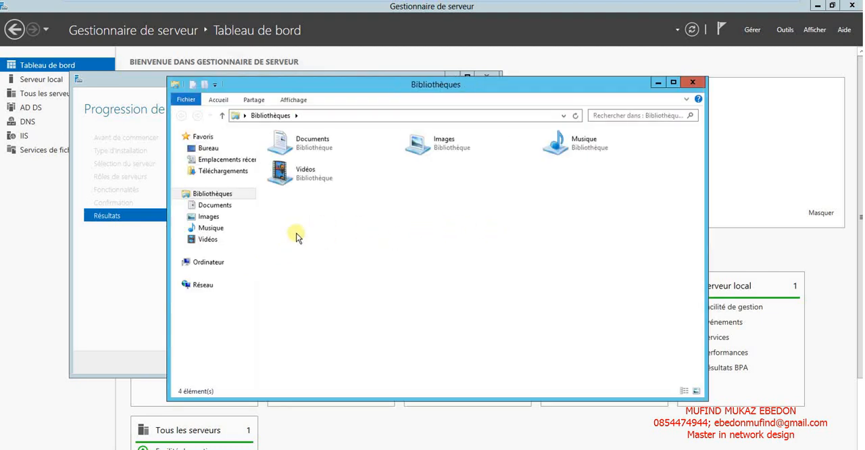
left_click(203, 263)
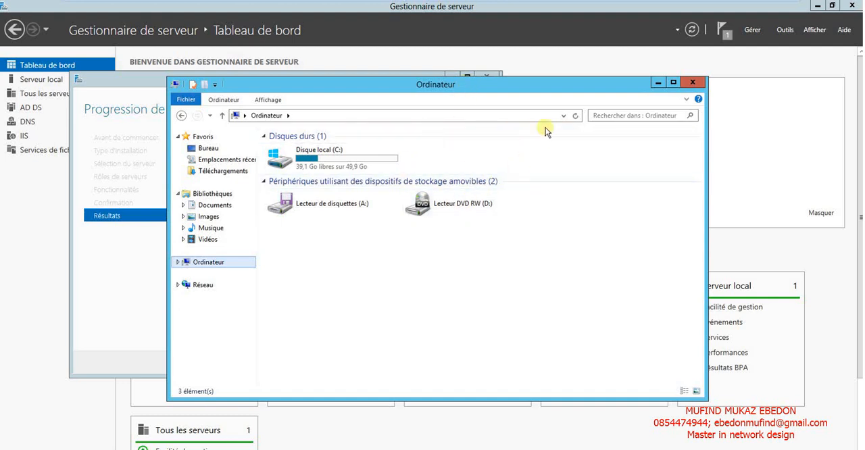
left_click(659, 84)
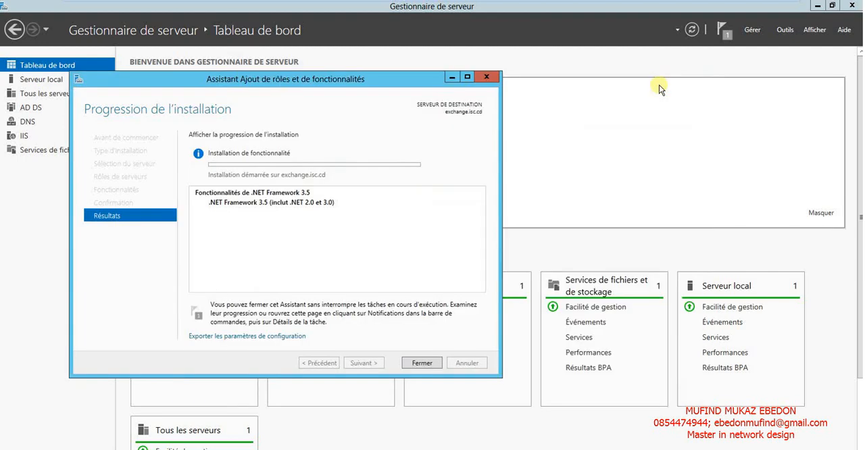
Set the CD/DVD (SATA) drive of the Windows Server 2012 (2) virtual machine to use an ISO image file.
mouse_move(419, 5)
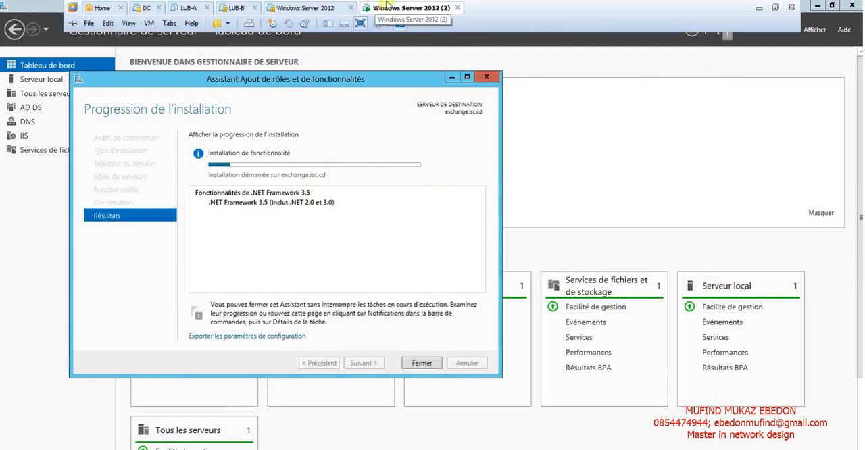
right_click(387, 8)
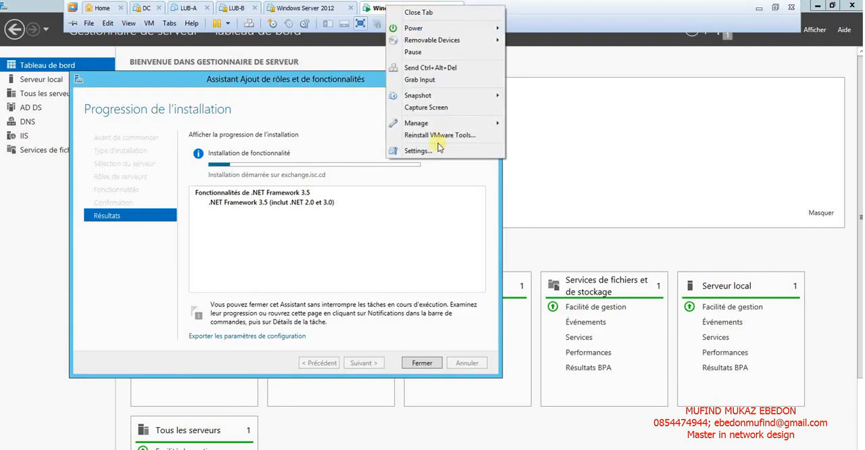
left_click(420, 150)
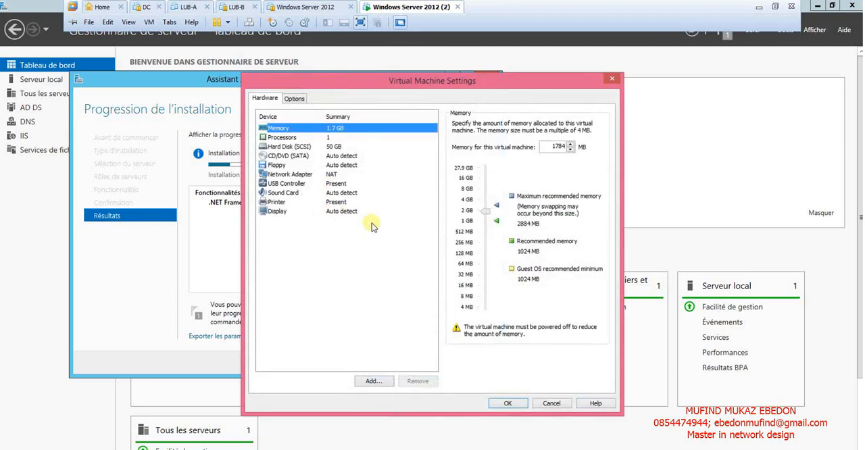
left_click(275, 157)
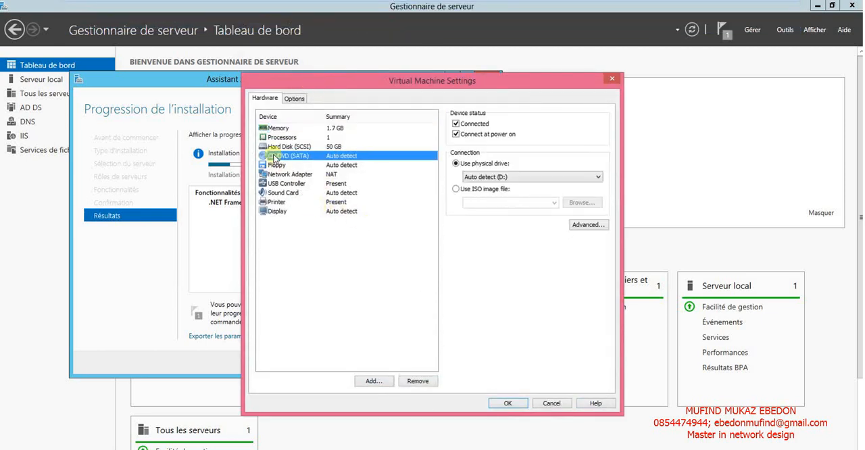
left_click(497, 190)
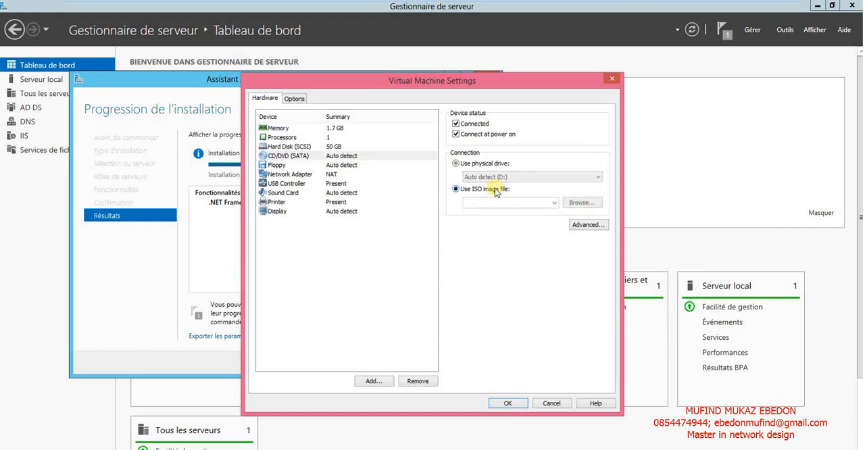
Load the SW_DVD5_Win_Svr_Std_and_DataCtr_2012_64Bit_French_Core_MLF_X18-27604 image from Documents\iso image into the virtual DVD drive and apply the settings.
left_click(590, 204)
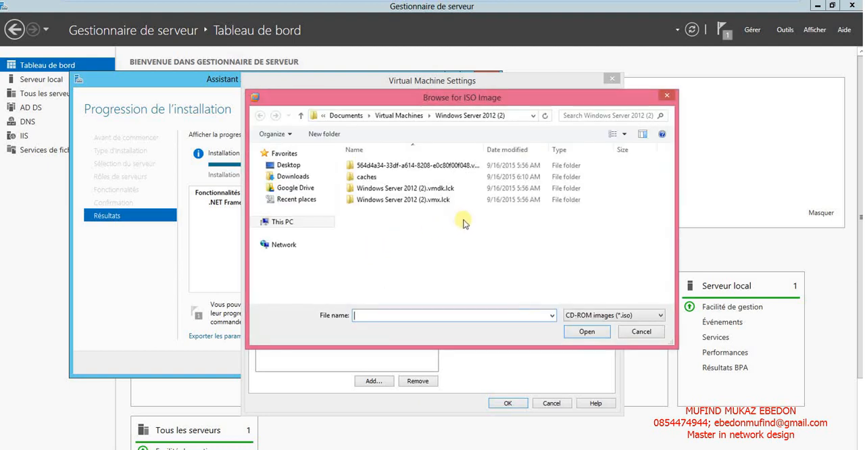
left_click(301, 117)
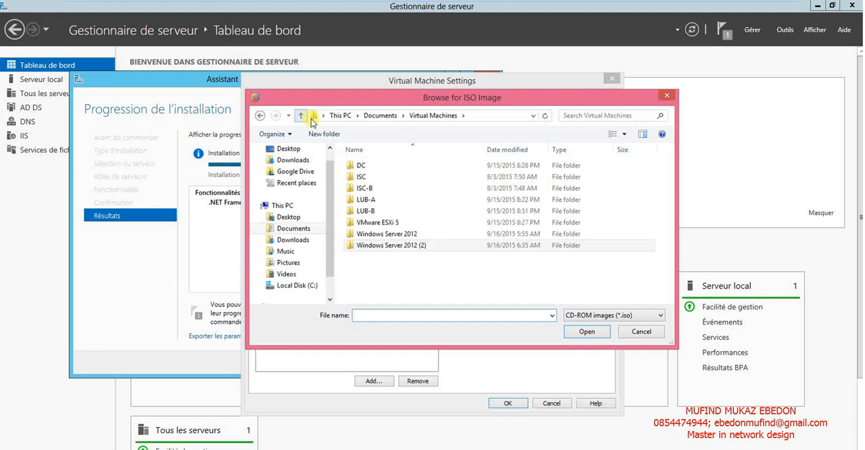
left_click(302, 117)
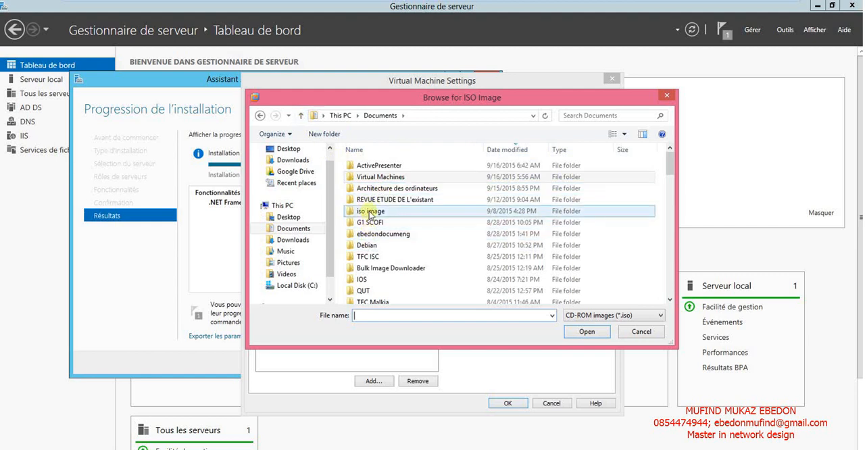
double_click(368, 211)
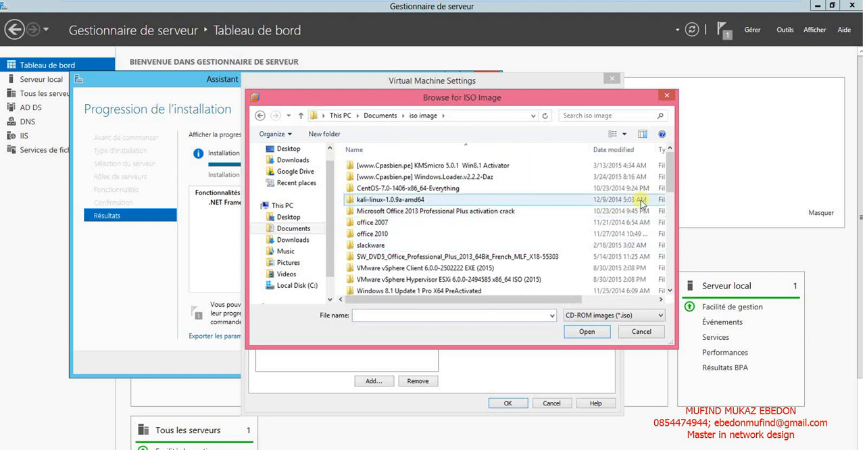
left_click_drag(670, 182, 672, 261)
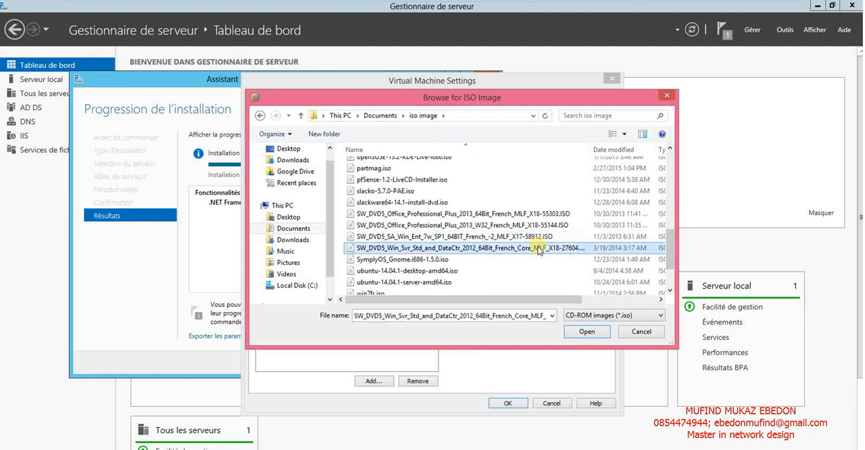
double_click(541, 248)
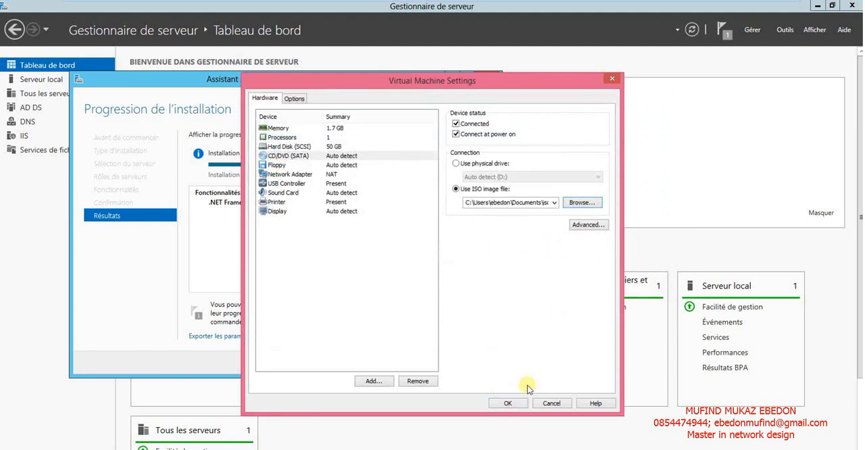
left_click(507, 404)
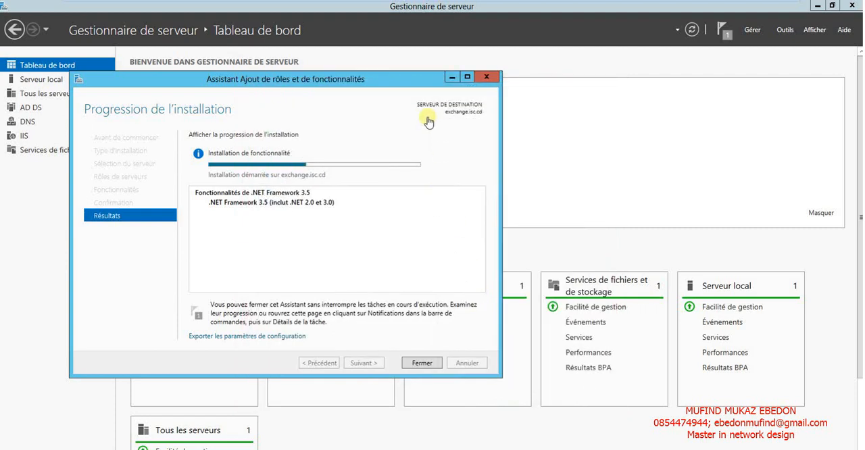
Set the virtual machine's shared folders to always enabled and map them as a network drive in Windows guests.
mouse_move(425, 3)
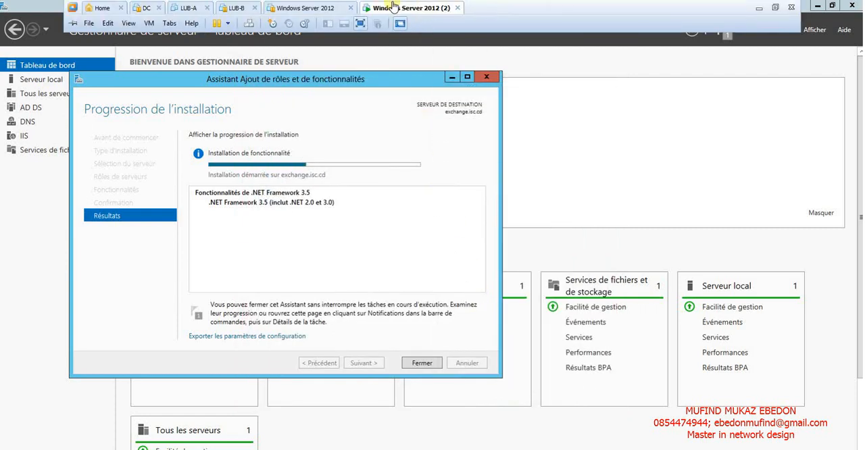
right_click(392, 5)
left_click(425, 147)
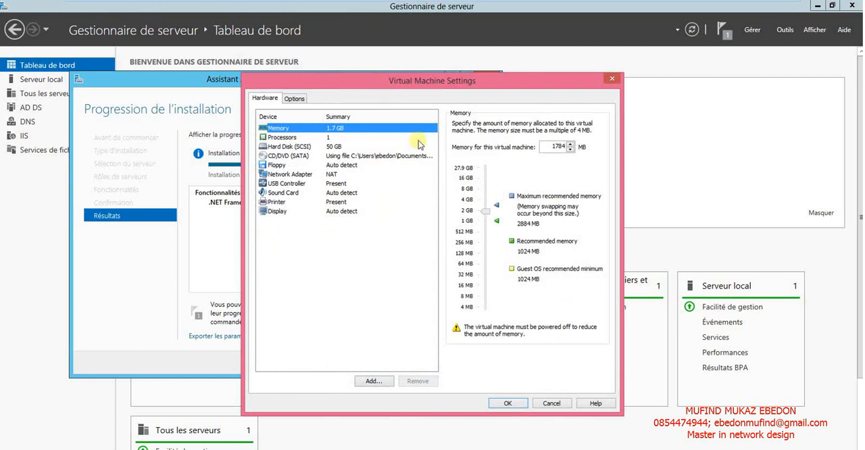
left_click_drag(434, 83, 453, 77)
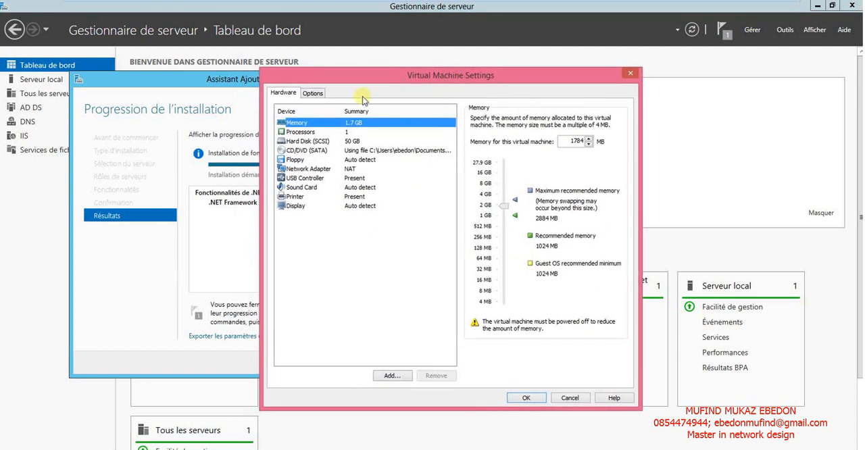
left_click(311, 93)
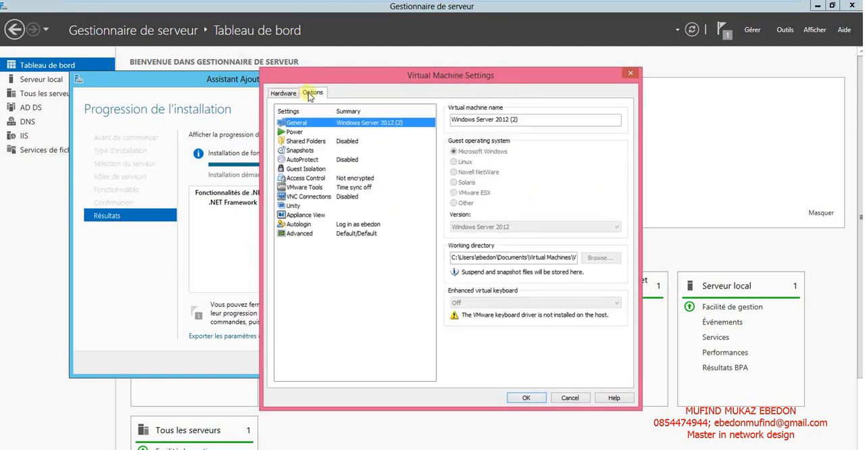
left_click(306, 141)
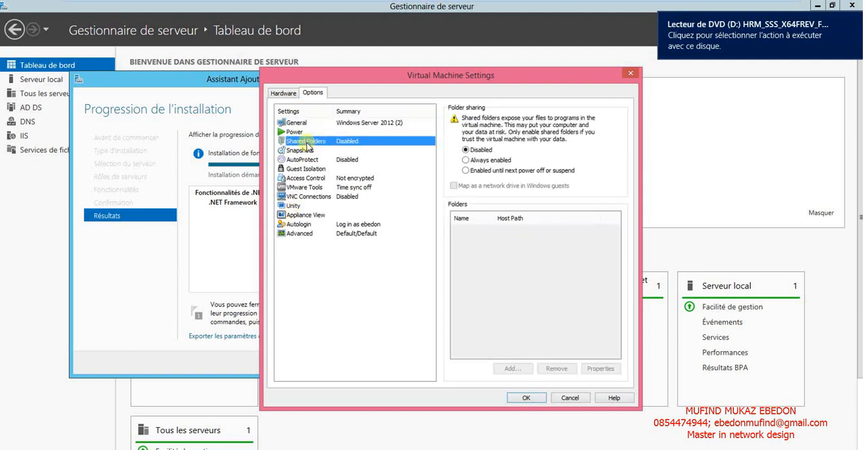
left_click(466, 161)
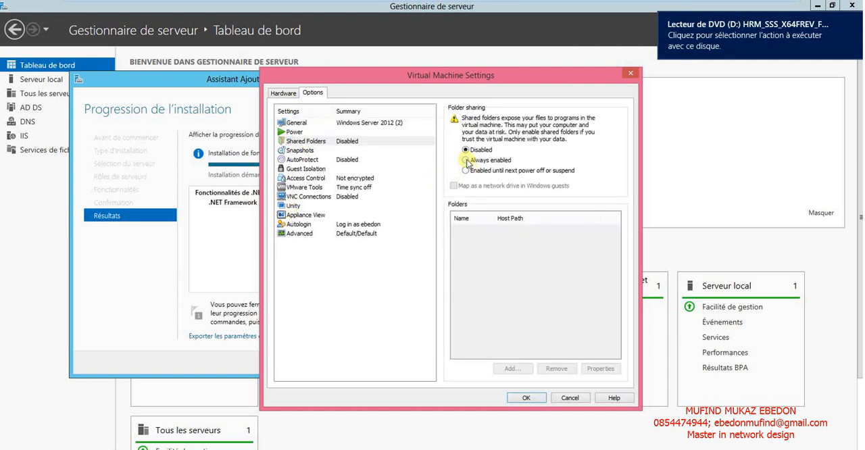
left_click(455, 188)
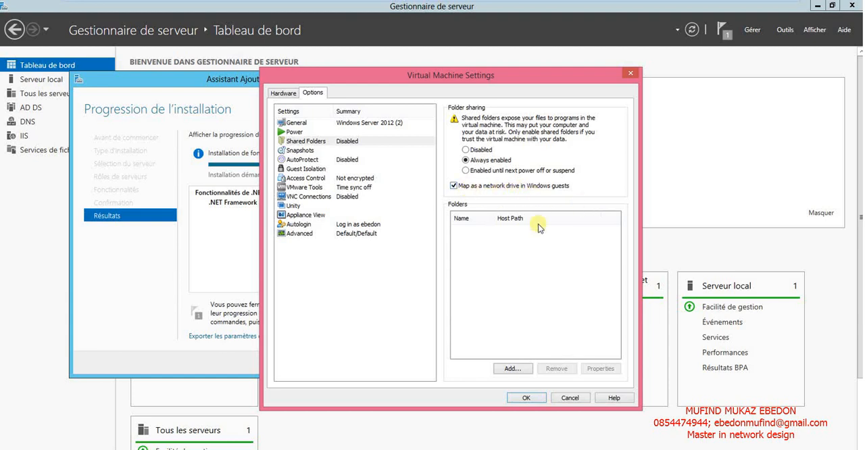
Add the host folder Documents\win server 2008\exchange as an enabled shared folder named exchange and apply the virtual machine settings.
left_click(511, 368)
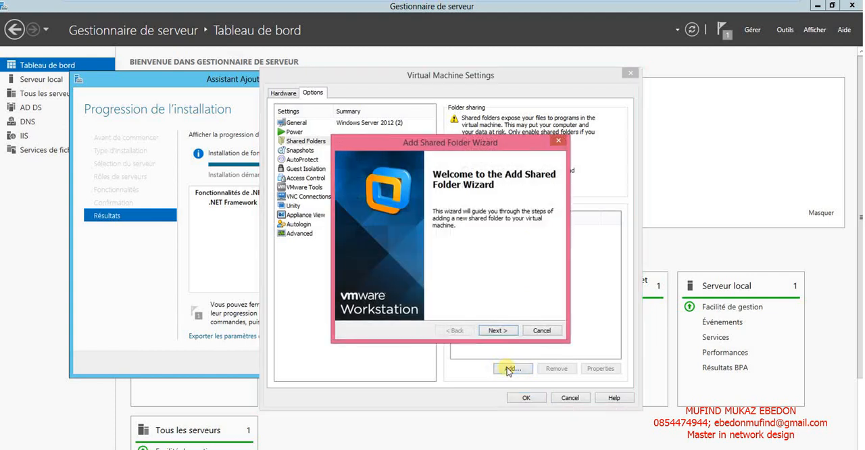
left_click(496, 330)
left_click(528, 201)
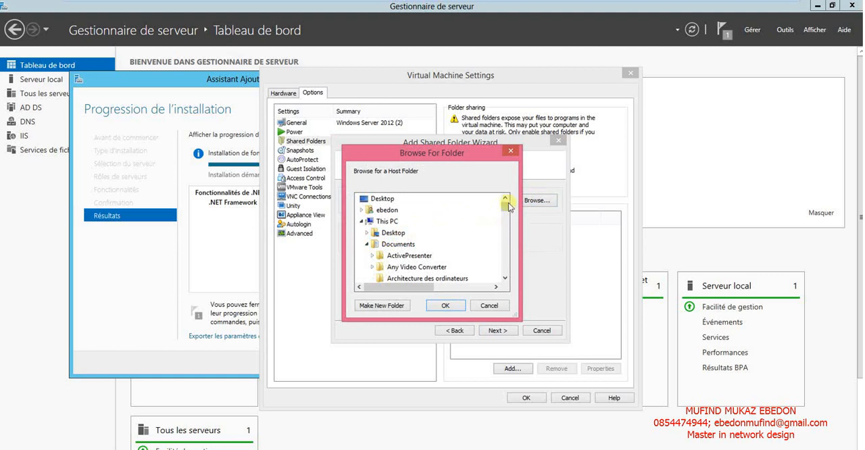
left_click_drag(506, 209, 504, 261)
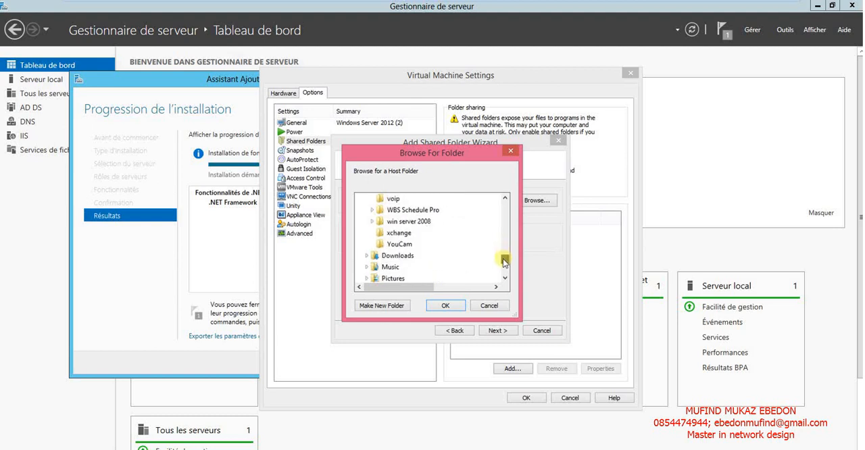
double_click(410, 221)
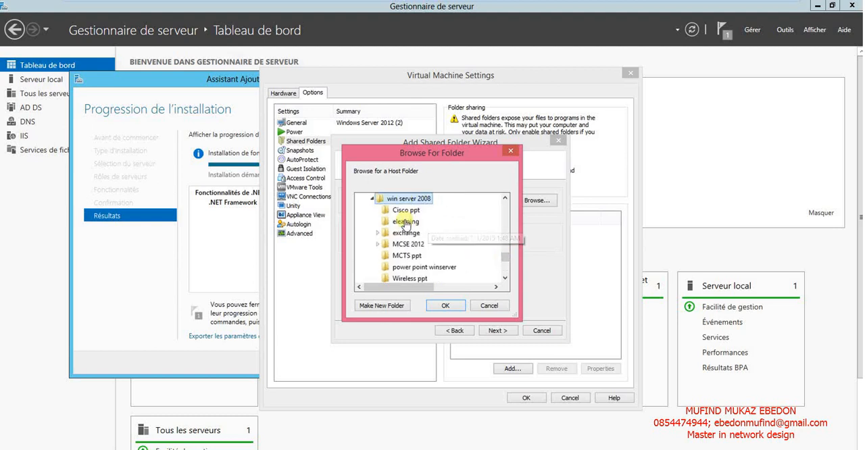
double_click(403, 232)
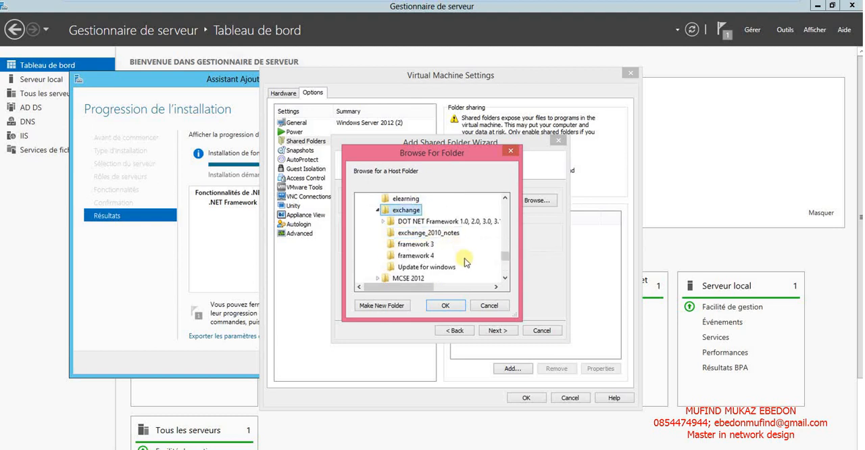
left_click(446, 306)
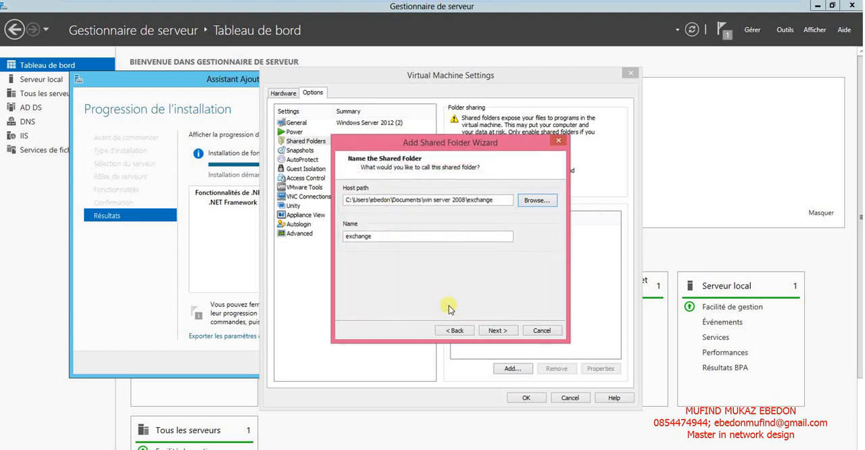
left_click(497, 330)
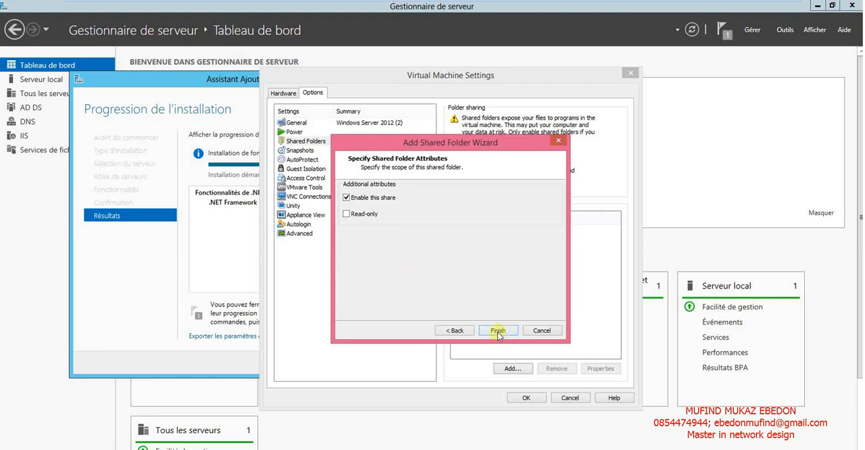
left_click(498, 331)
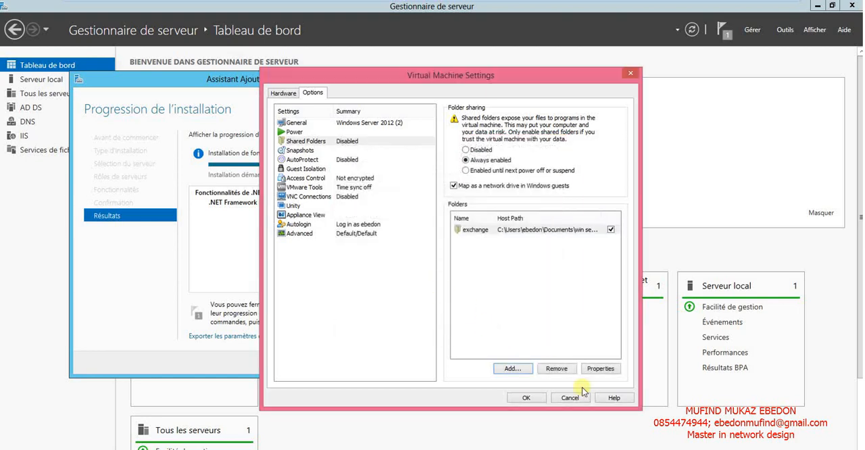
left_click(530, 398)
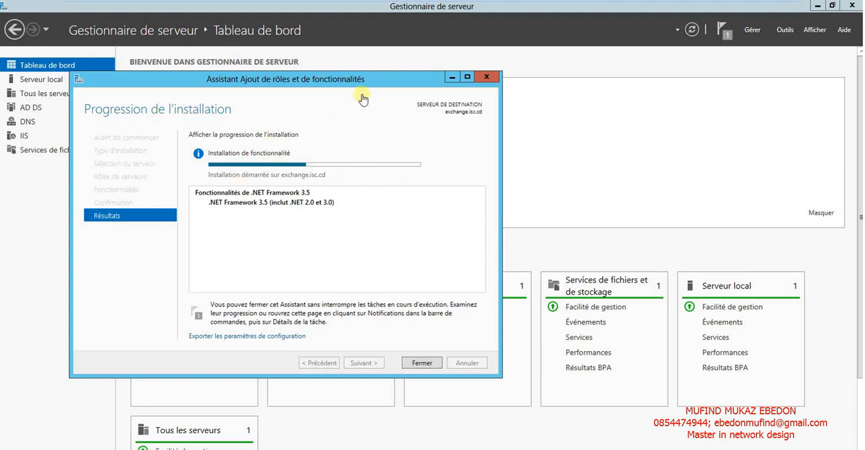
mouse_move(425, 4)
mouse_move(668, 4)
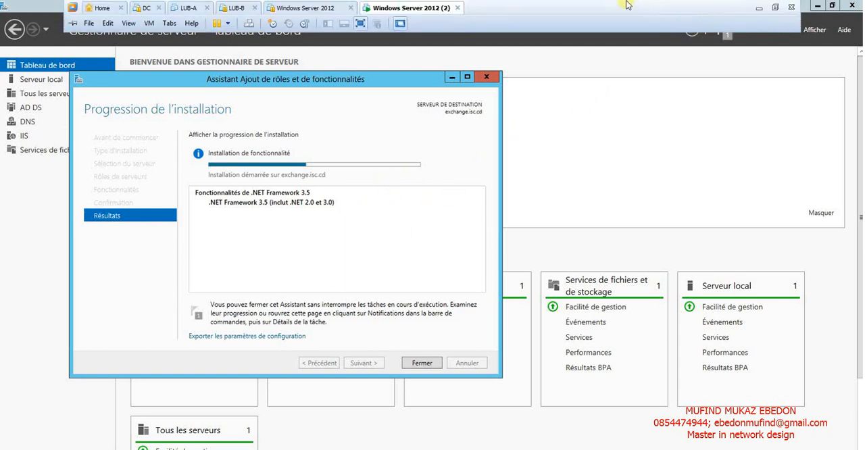
left_click(758, 8)
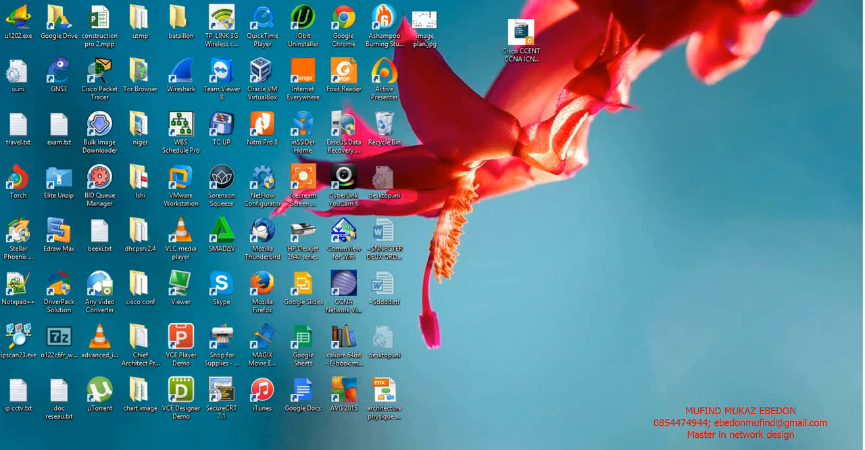
mouse_move(498, 449)
left_click(766, 413)
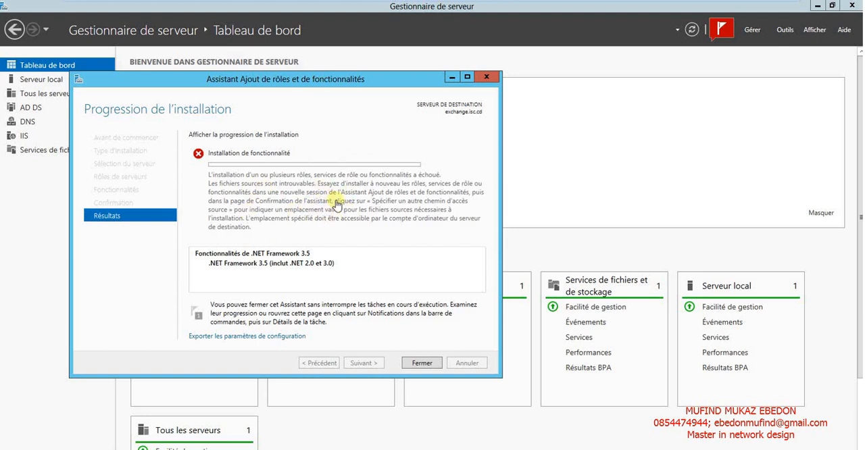
Restart the add roles and features wizard from the dashboard and check the DVD drive (D:) in File Explorer.
left_click(422, 363)
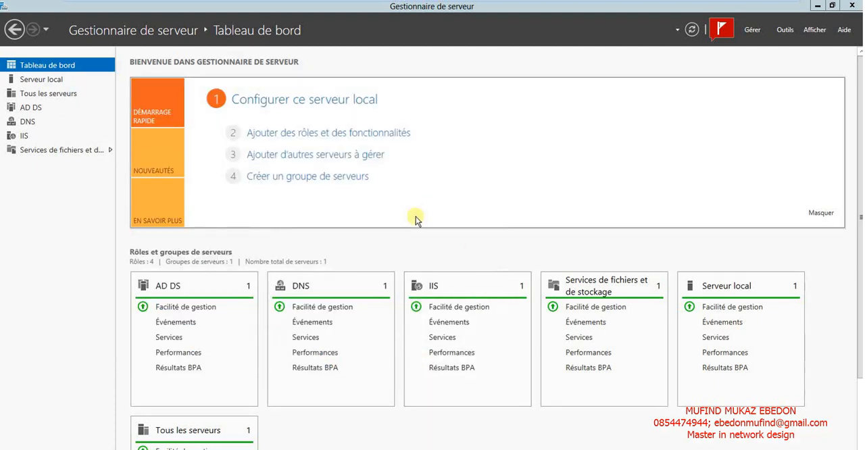
left_click(301, 140)
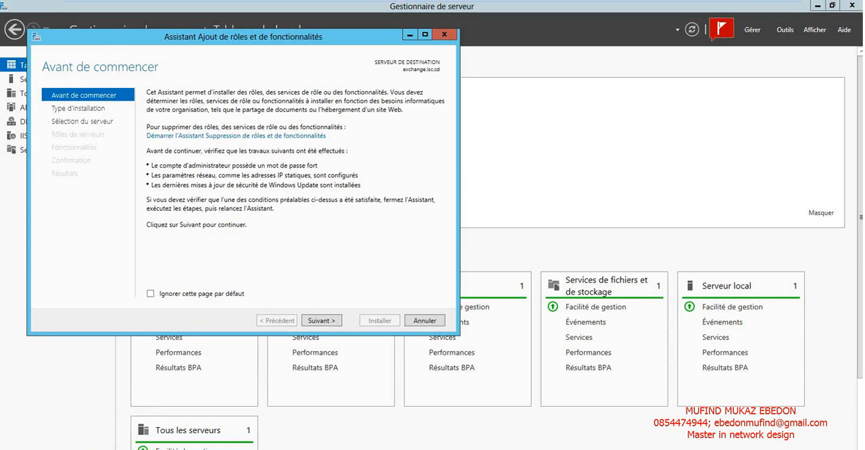
left_click(90, 449)
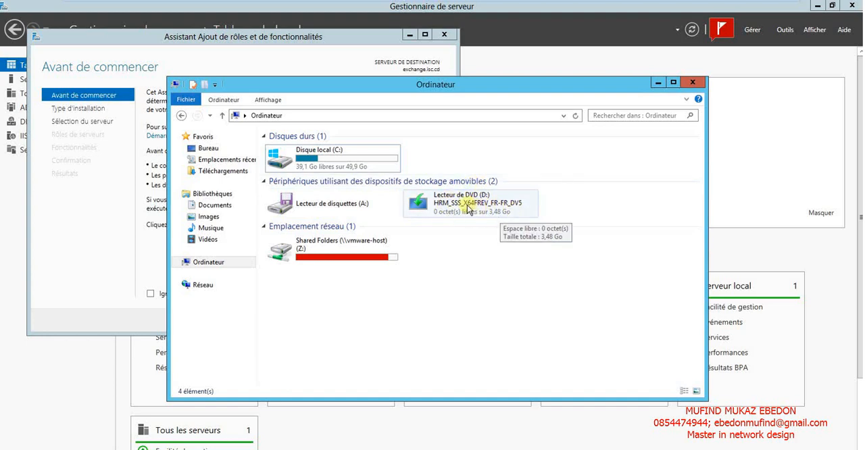
left_click(106, 257)
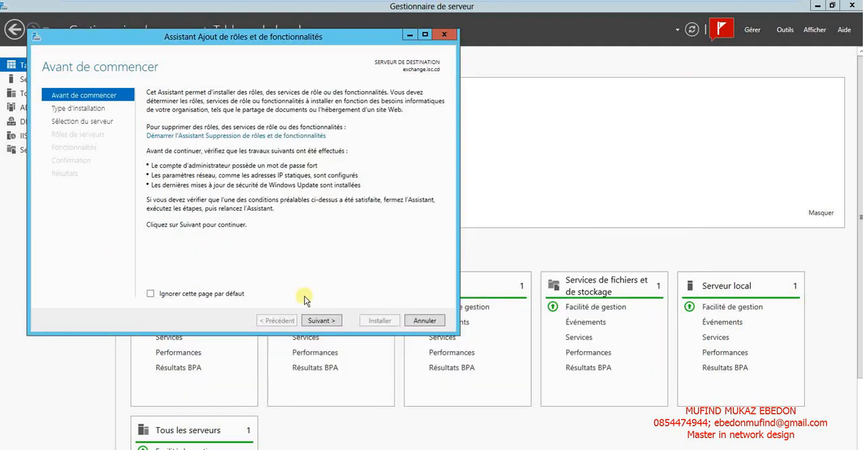
Advance the wizard to the server roles selection with exchange.isc.cd as the destination server.
left_click(320, 321)
left_click(320, 321)
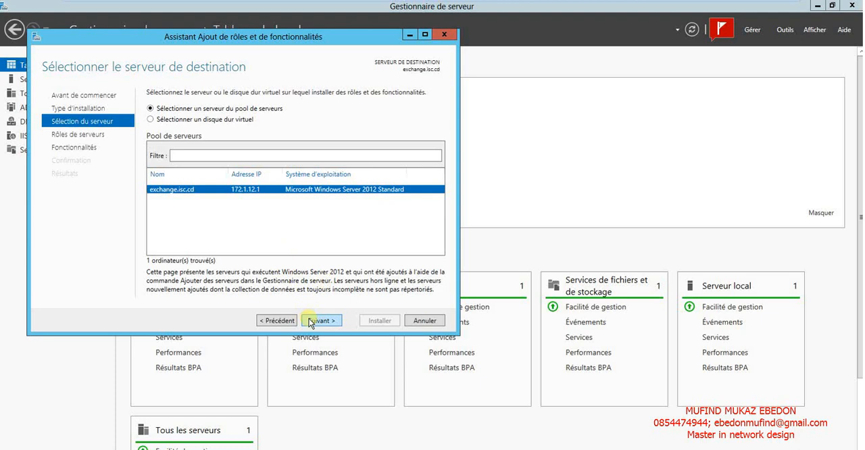
left_click(310, 321)
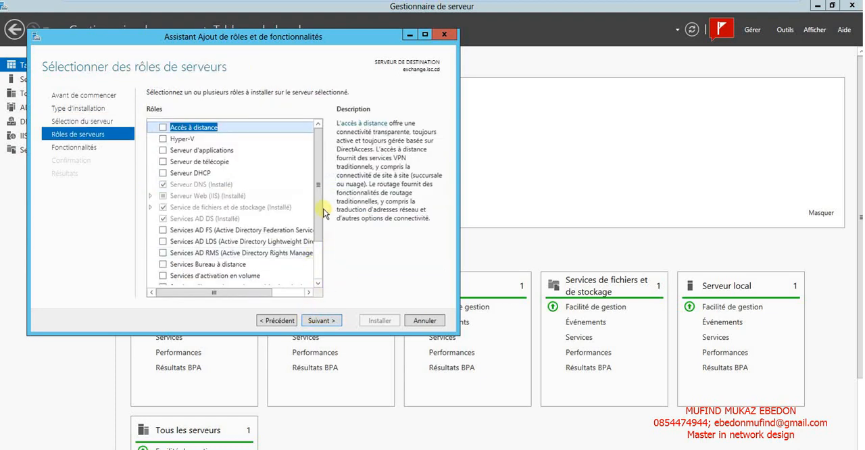
Examine the role services under Serveur Web (IIS), including Outils de gestion and Serveur FTP, and under Service de fichiers et de stockage.
left_click_drag(319, 166, 315, 230)
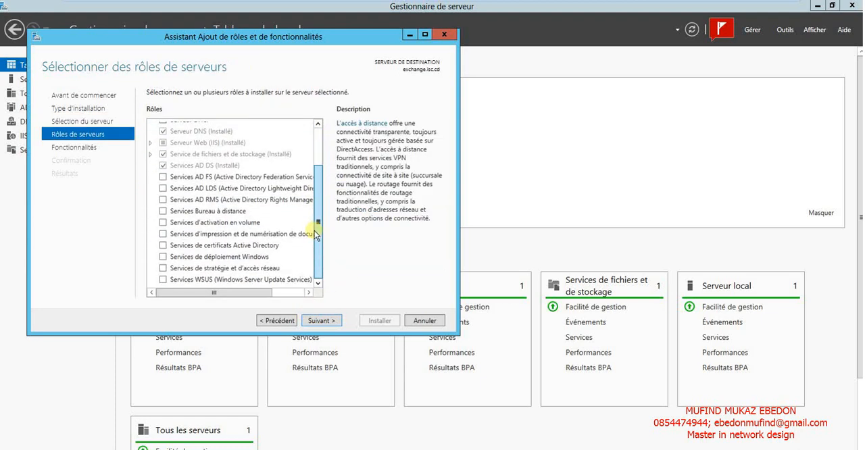
left_click(150, 144)
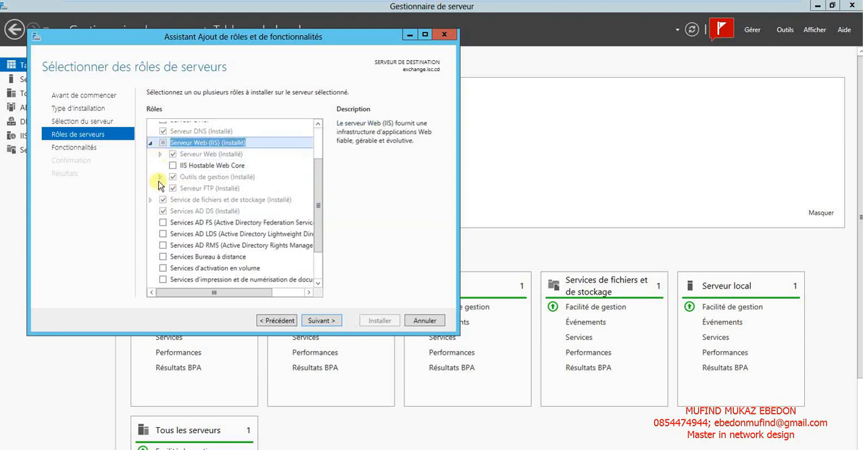
left_click(160, 178)
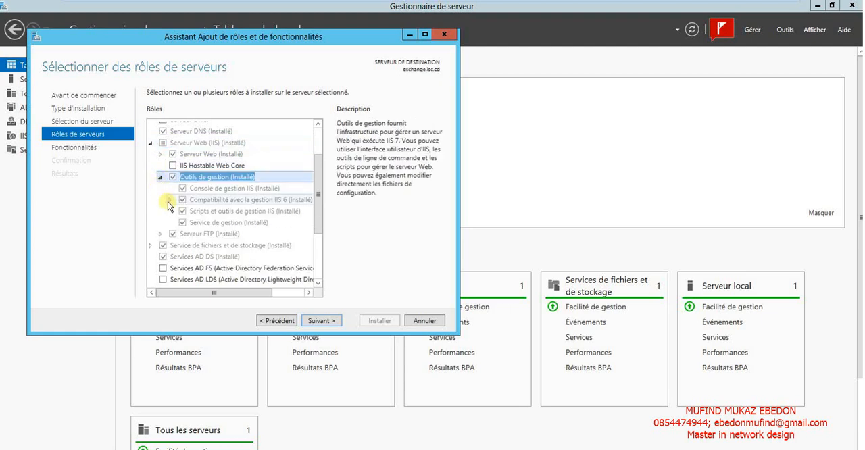
left_click(169, 200)
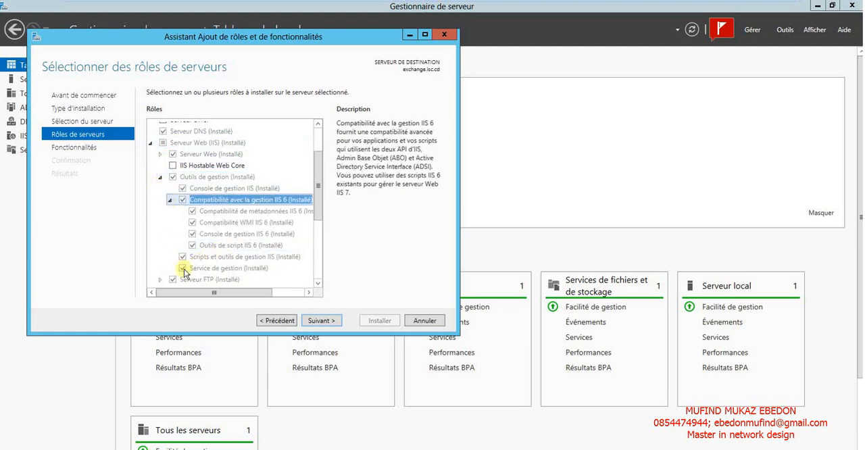
scroll(320, 209, "down", 2)
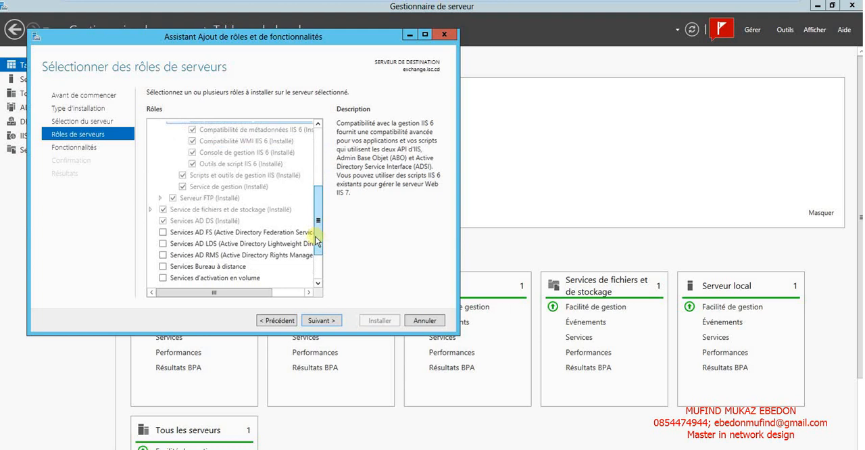
left_click(158, 199)
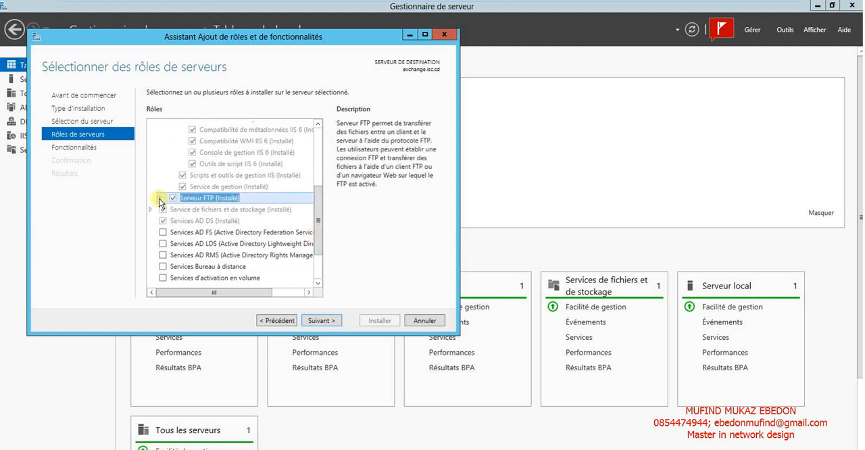
left_click(159, 199)
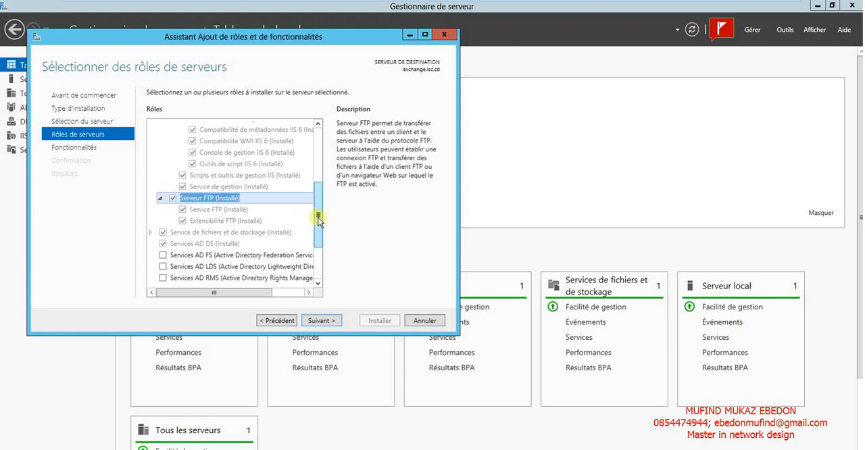
left_click_drag(319, 218, 319, 156)
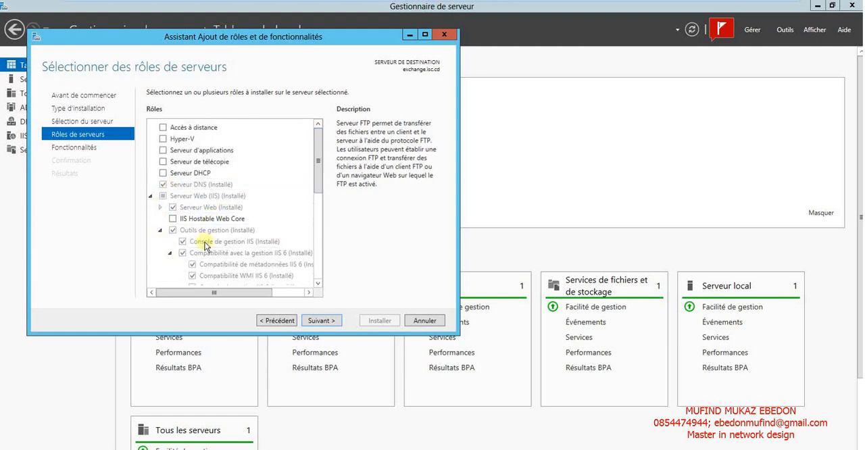
left_click_drag(317, 180, 317, 248)
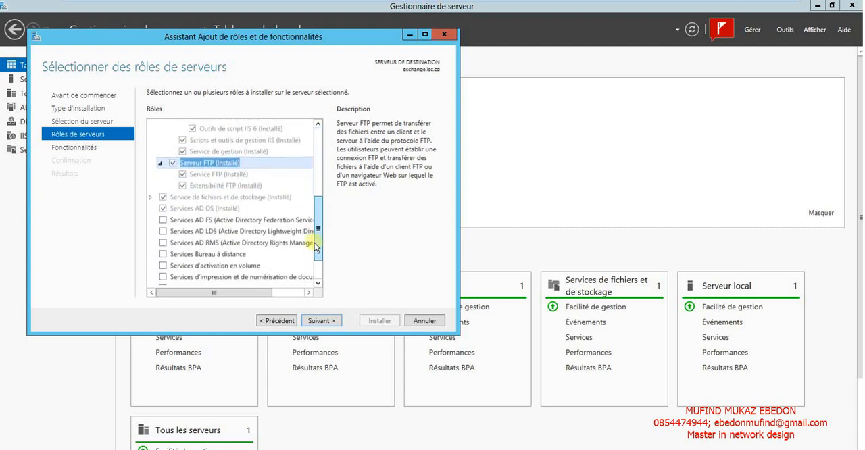
left_click(149, 198)
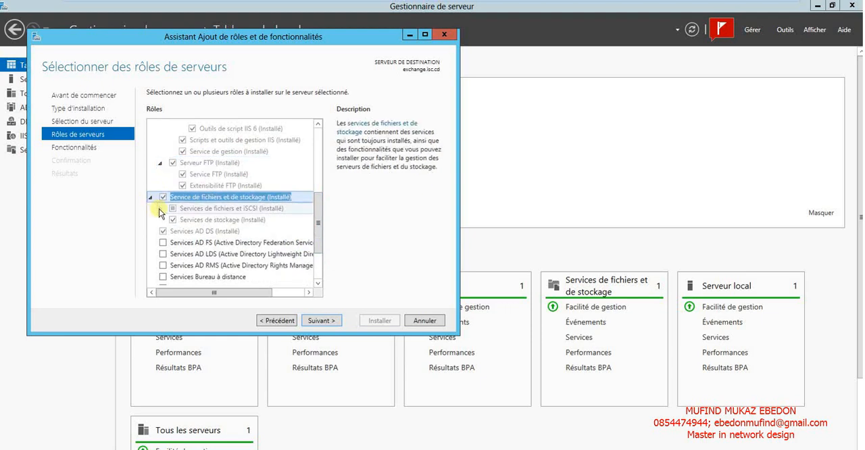
left_click(159, 209)
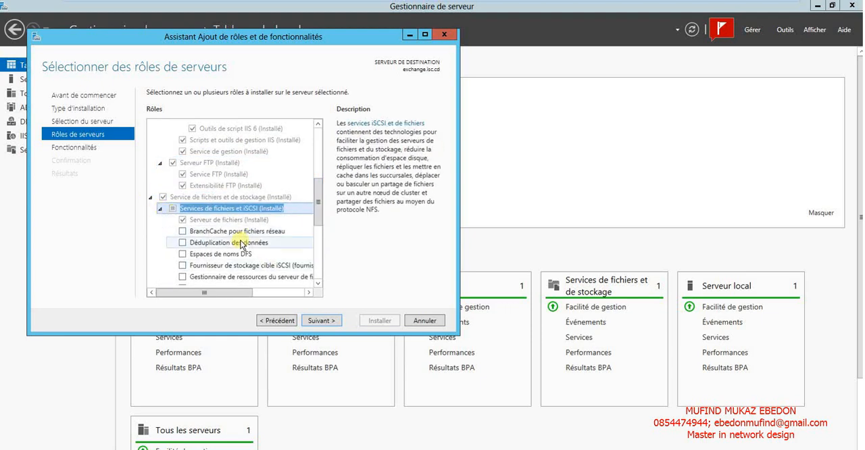
left_click(152, 199)
left_click(150, 198)
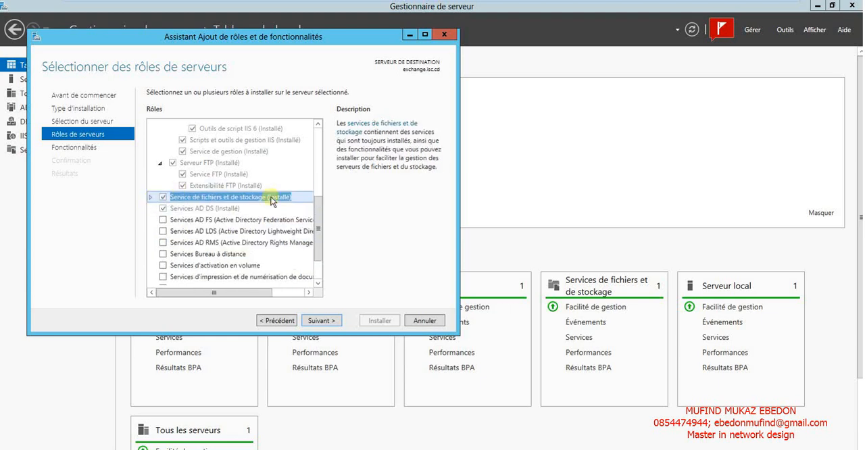
left_click_drag(320, 215, 321, 167)
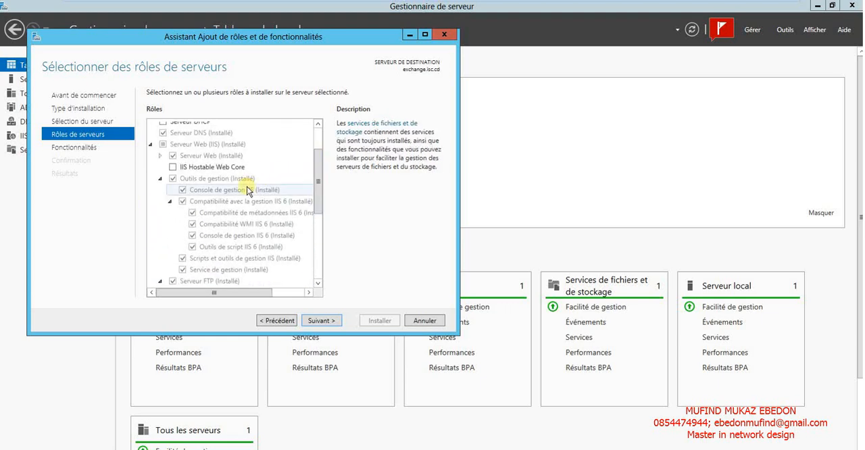
Select Extensibilité .NET 3.5 under the Web server's Développement d'applications, add its required features and continue to the features selection.
left_click(161, 156)
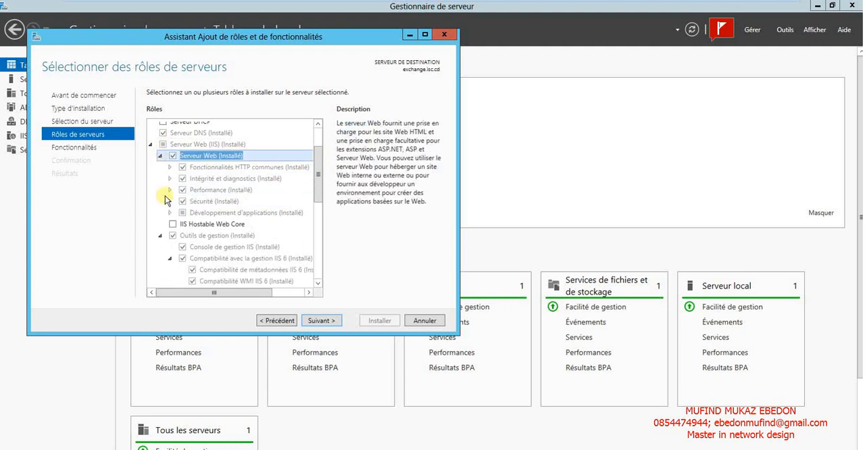
left_click(170, 213)
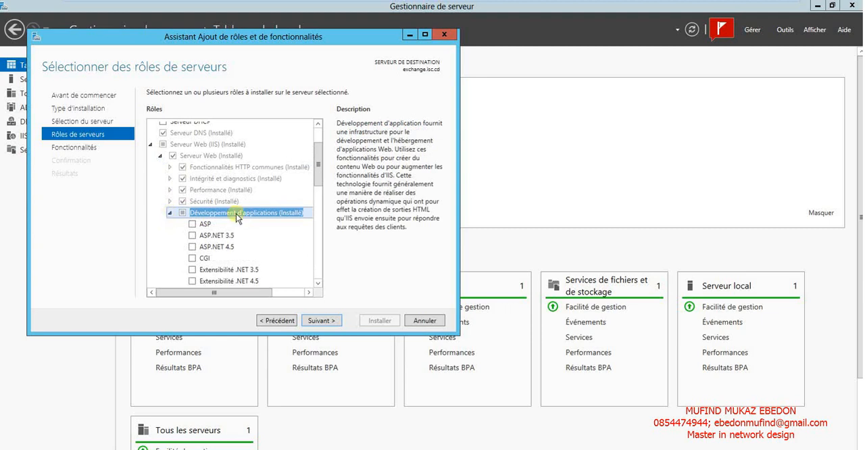
left_click_drag(319, 181, 319, 205)
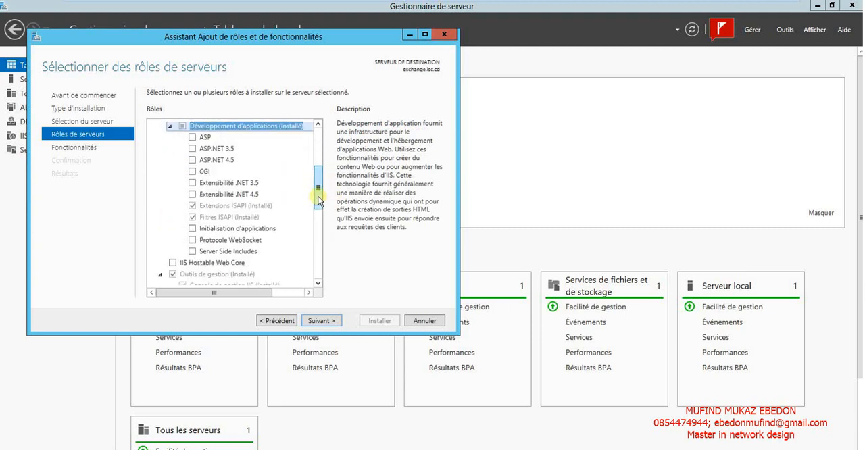
left_click(192, 184)
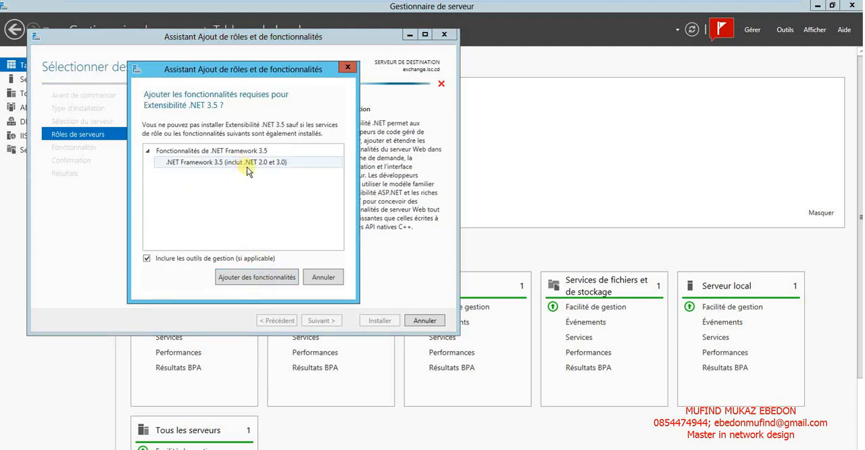
left_click(252, 277)
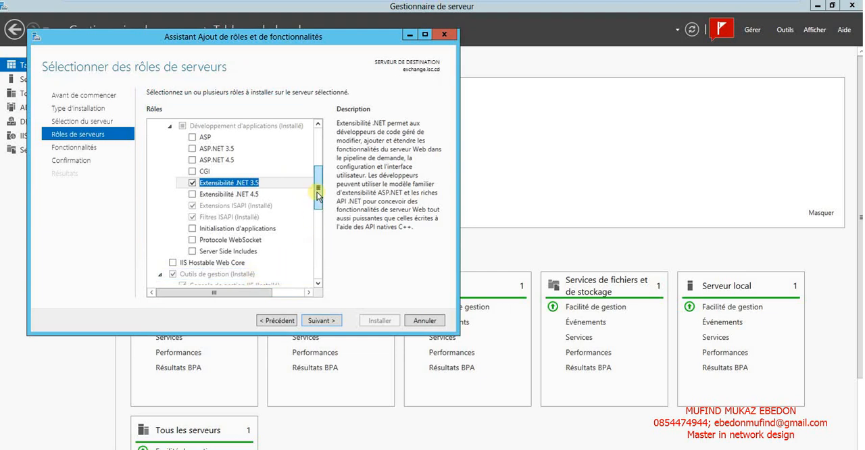
left_click_drag(317, 195, 319, 255)
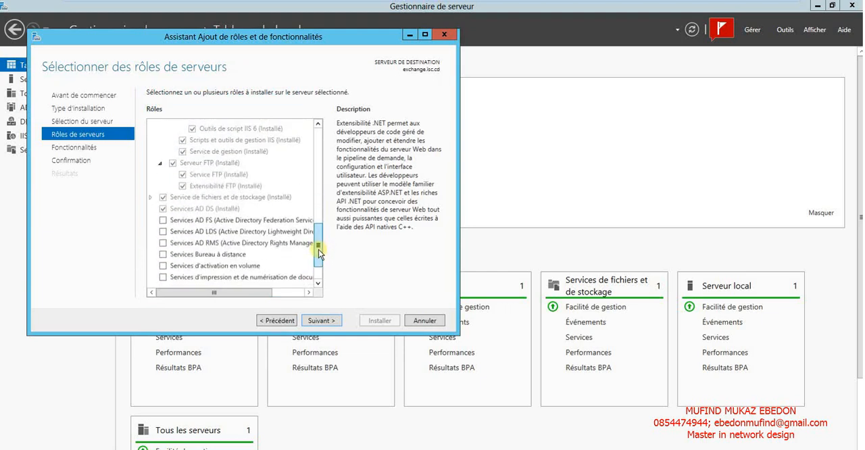
left_click(321, 321)
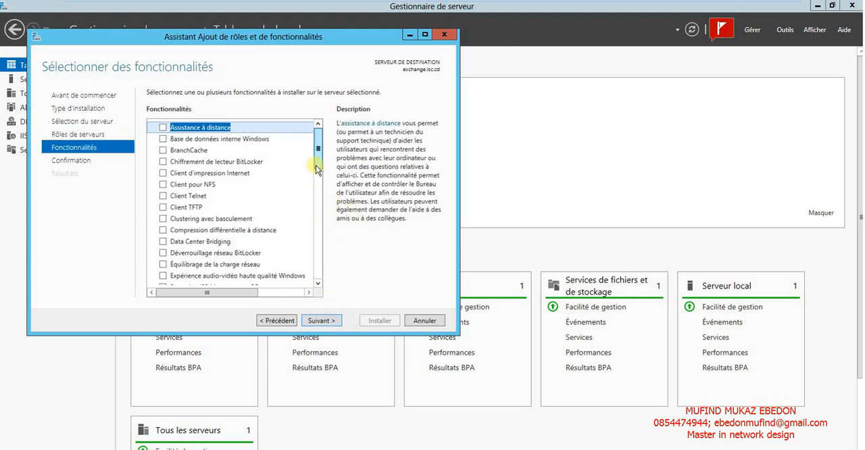
Select Activation HTTP under Fonctionnalités de .NET Framework 3.5, add its required features and continue to the confirmation page.
scroll(318, 169, "down", 4)
left_click(163, 170)
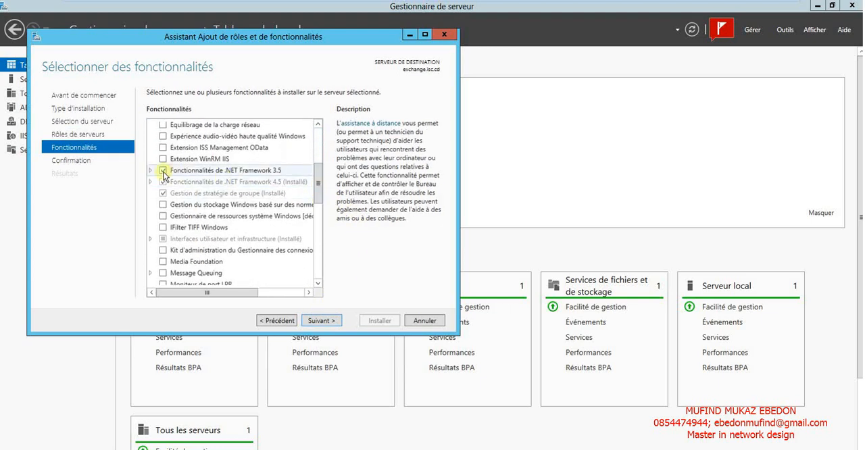
left_click(151, 171)
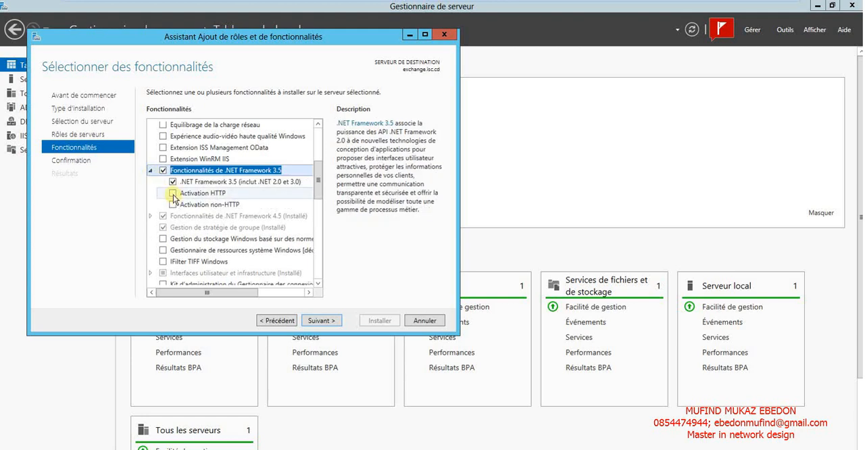
left_click(173, 195)
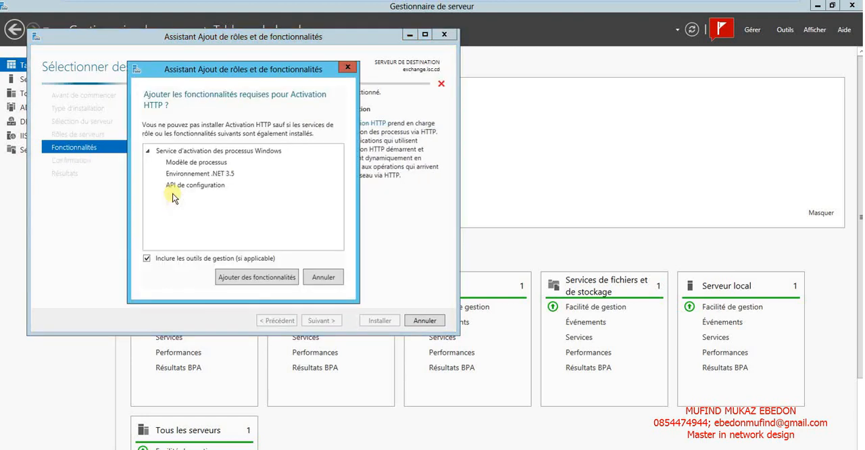
left_click(245, 278)
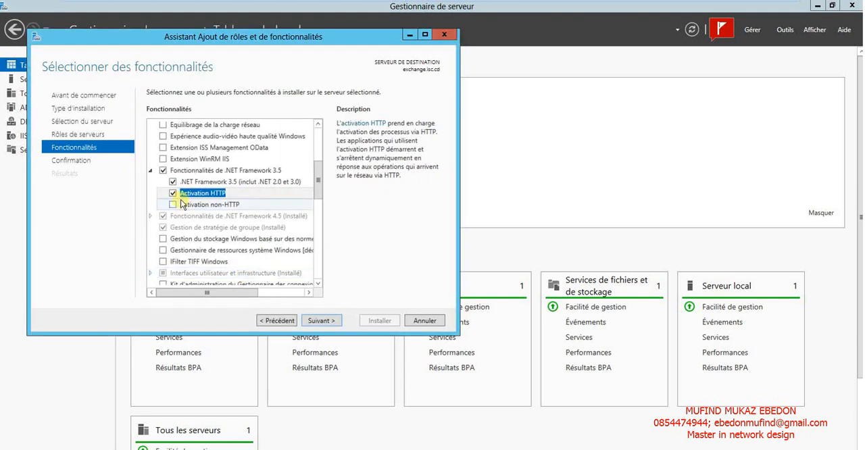
left_click(323, 320)
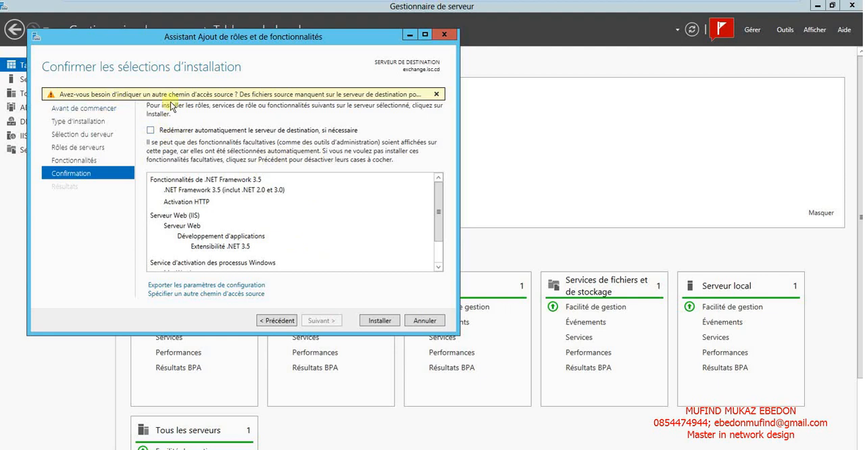
Check the DVD drive letter in File Explorer and specify an alternate source path under D:\Sources\ for the installation.
left_click(234, 294)
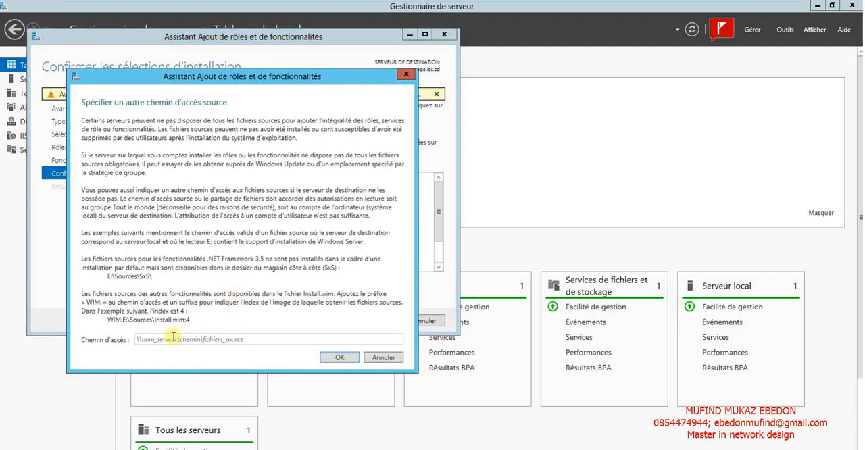
left_click(174, 338)
key("super+e")
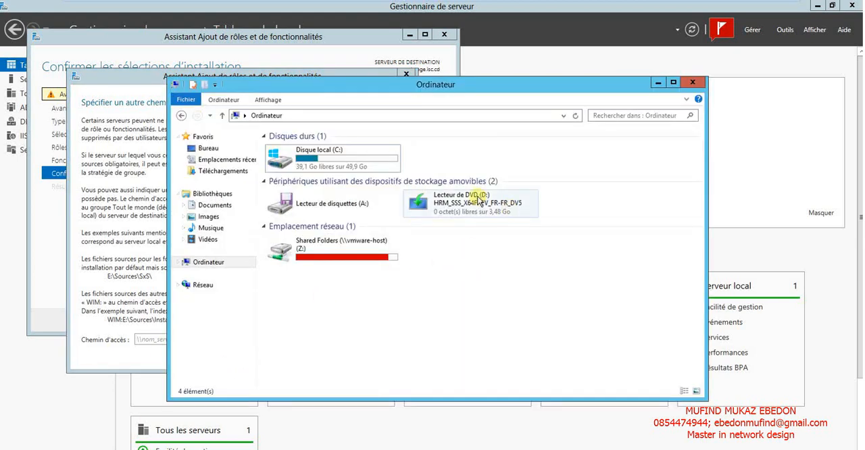
left_click(143, 339)
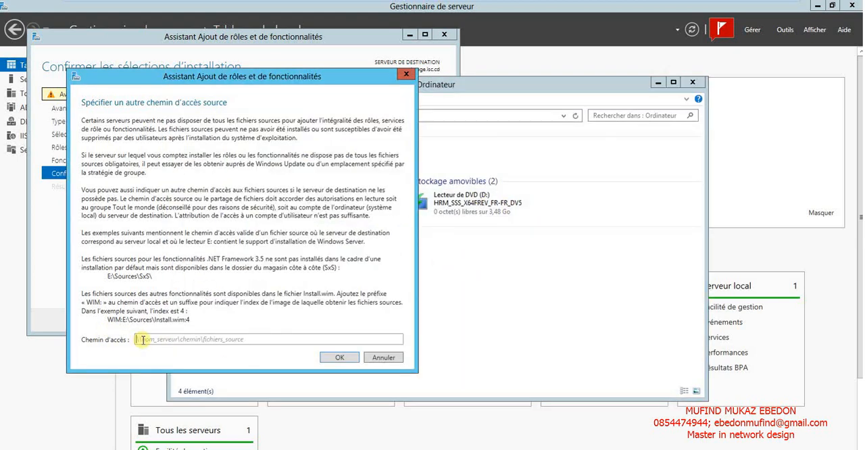
type("D:\\Sources\\")
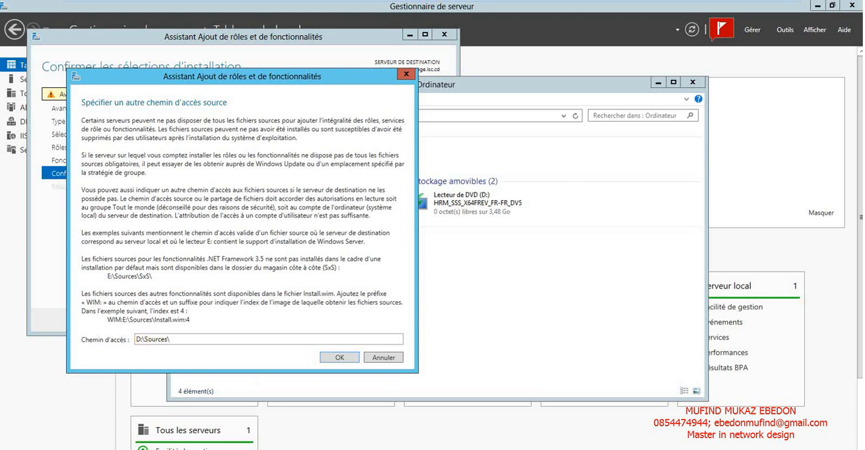
left_click(150, 338)
left_click(182, 338)
left_click(338, 357)
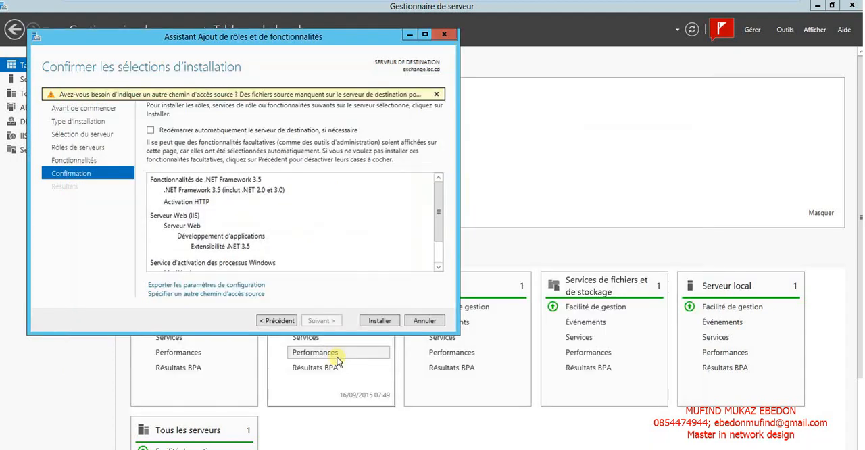
Allow the destination server to restart automatically if necessary and start the installation.
left_click(173, 133)
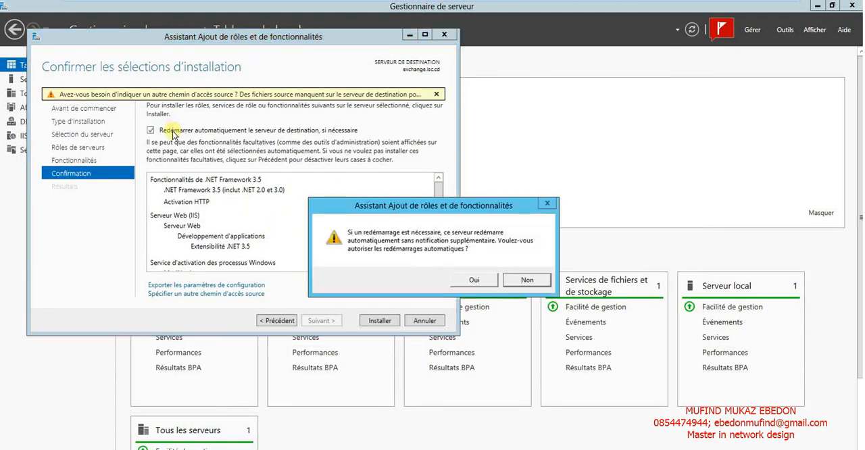
left_click(470, 279)
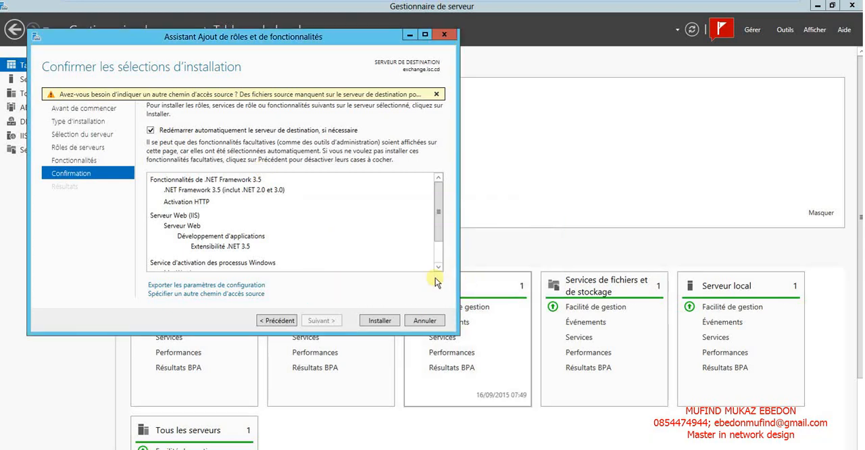
left_click(374, 320)
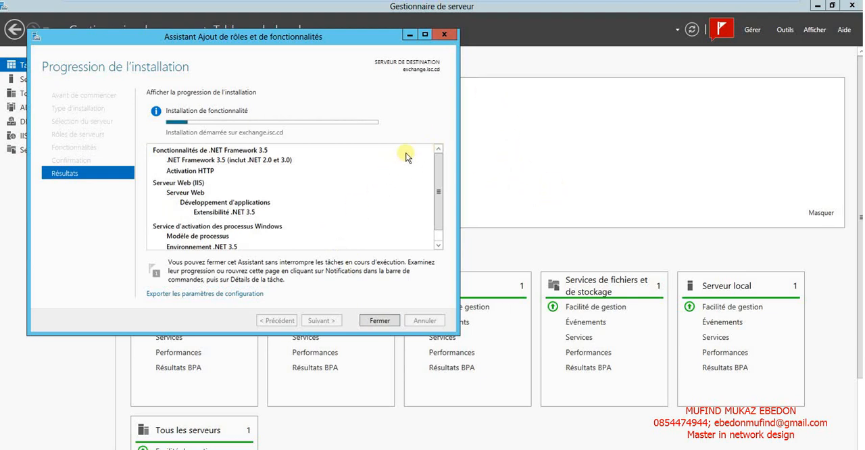
Wait for the feature installation to finish, review the installed components and close the Assistant Ajout de rôles et de fonctionnalités.
mouse_move(493, 4)
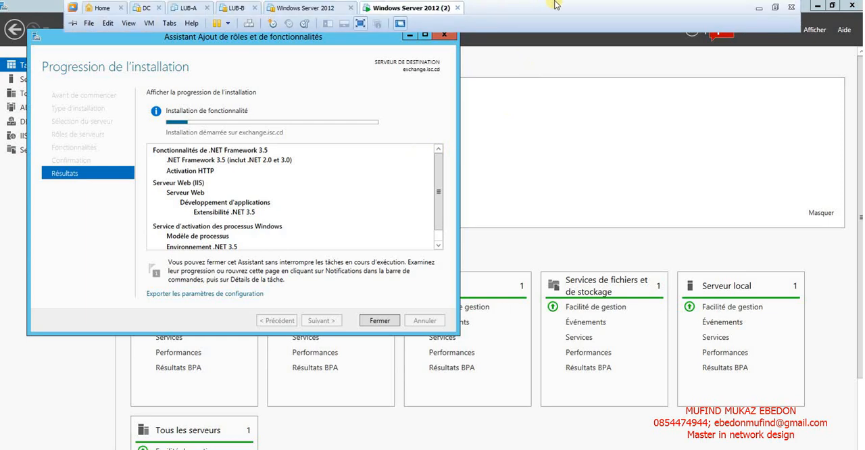
left_click(759, 9)
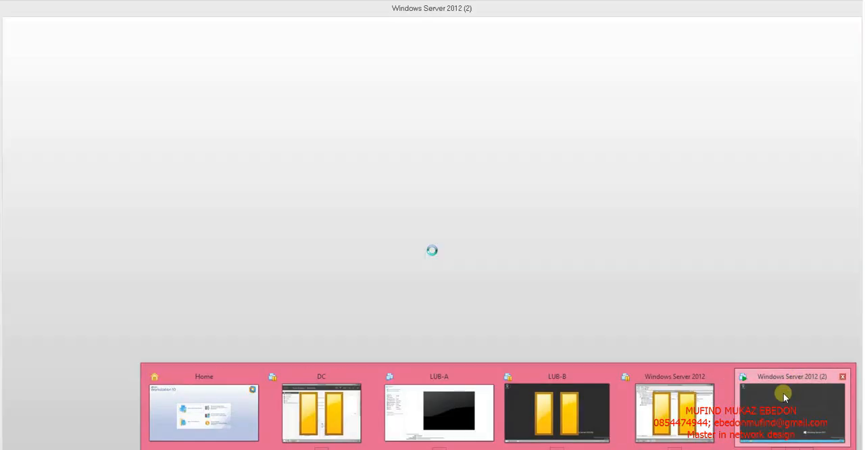
left_click(783, 393)
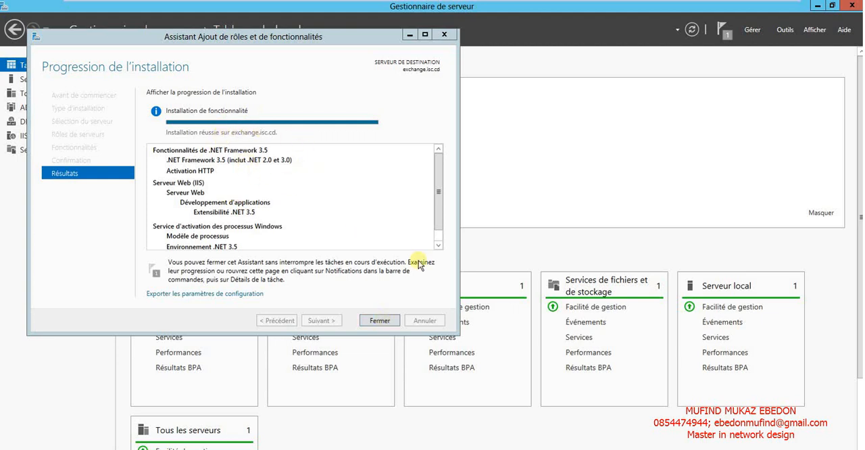
left_click(438, 245)
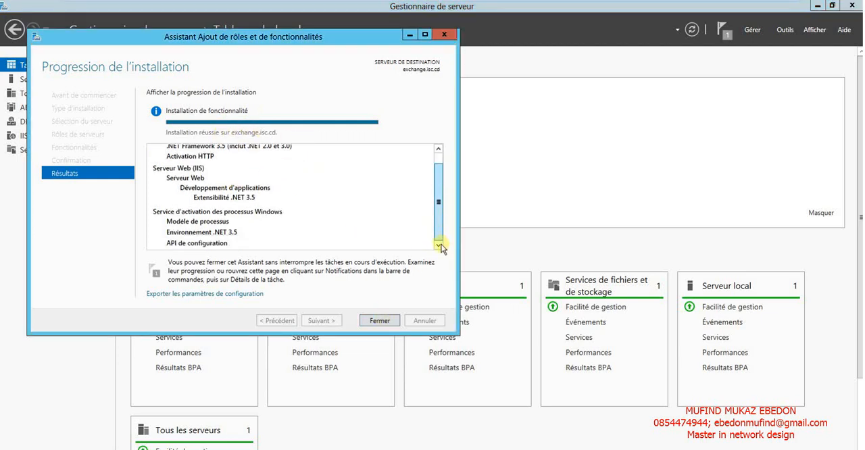
left_click(379, 322)
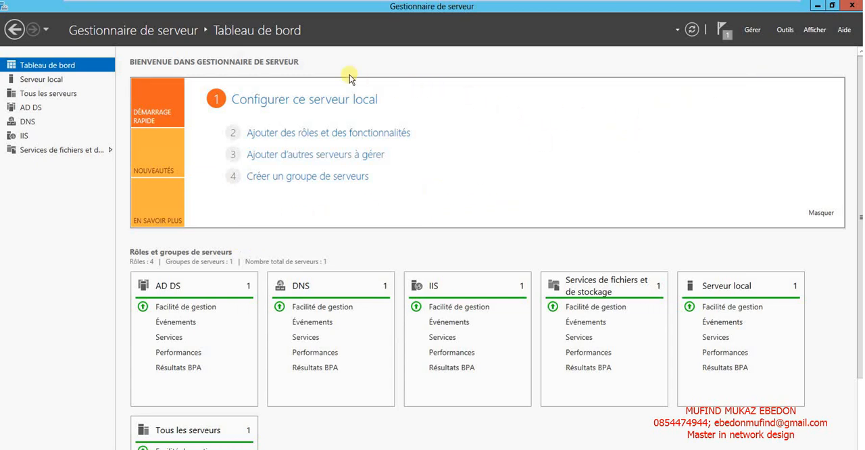
Check the Shared Folders options of the Windows Server 2012 (2) virtual machine.
right_click(421, 8)
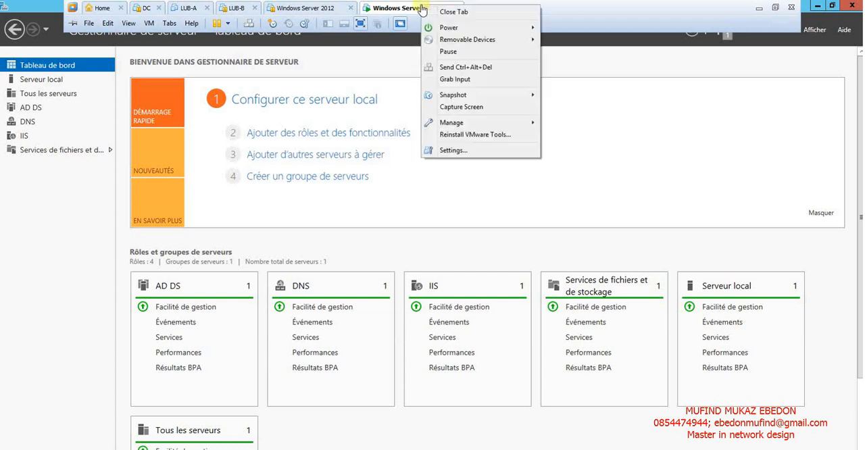
left_click(450, 150)
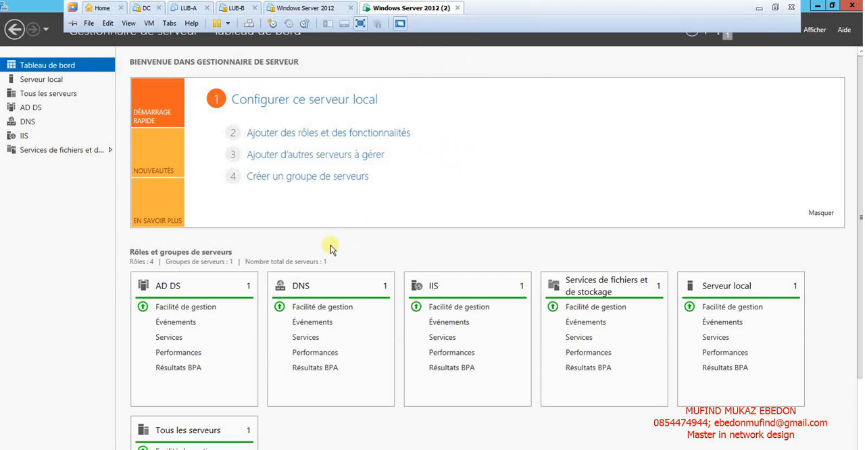
left_click(295, 100)
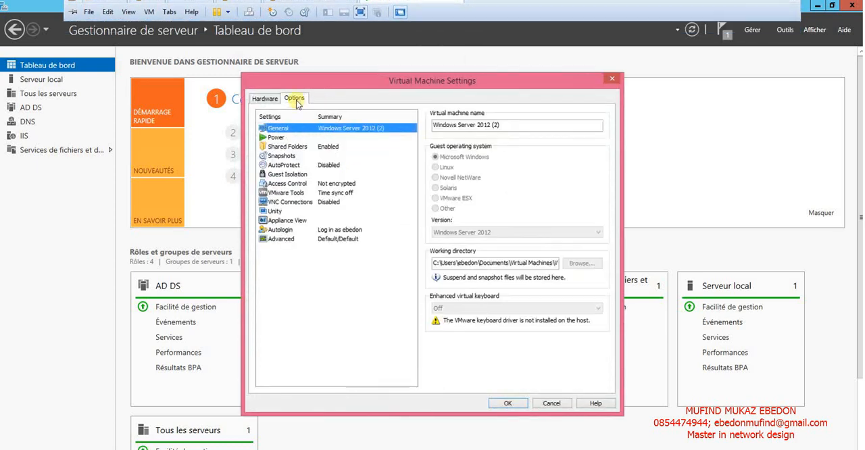
left_click(325, 148)
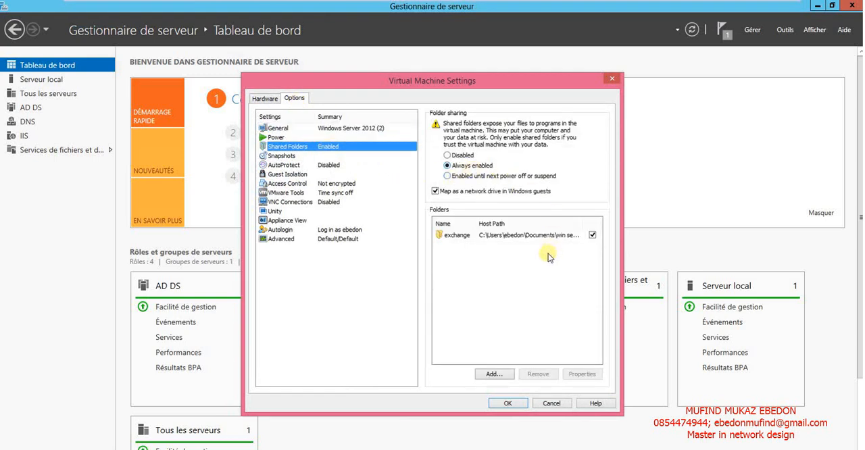
left_click(507, 403)
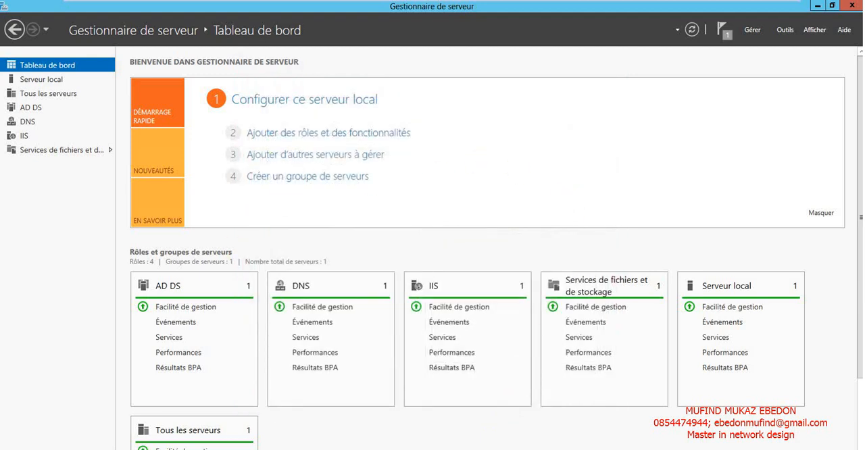
Check in File Explorer which drives and network locations Ordinateur offers, and close the window.
left_click(95, 449)
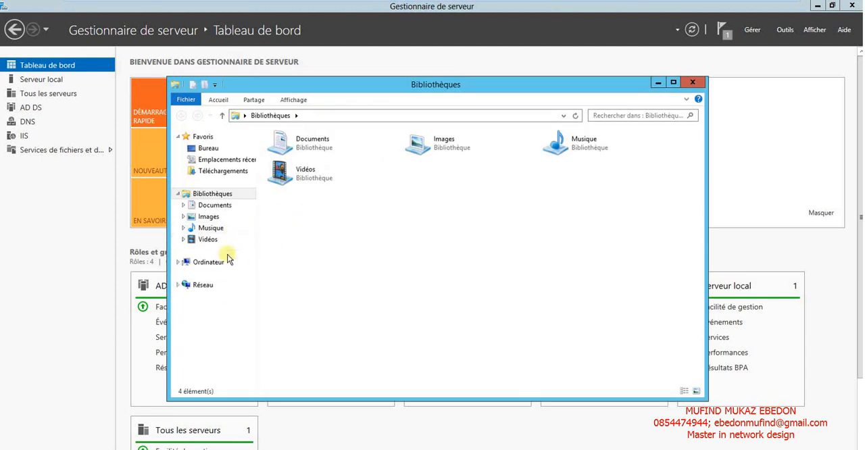
left_click(224, 264)
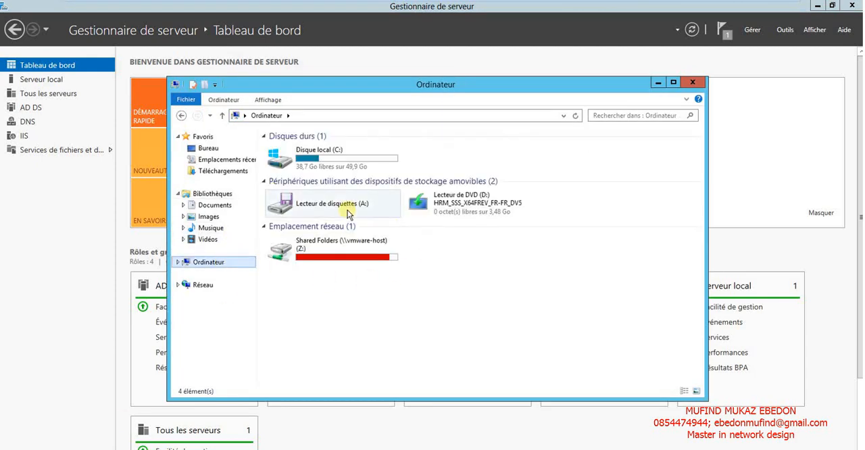
left_click(691, 84)
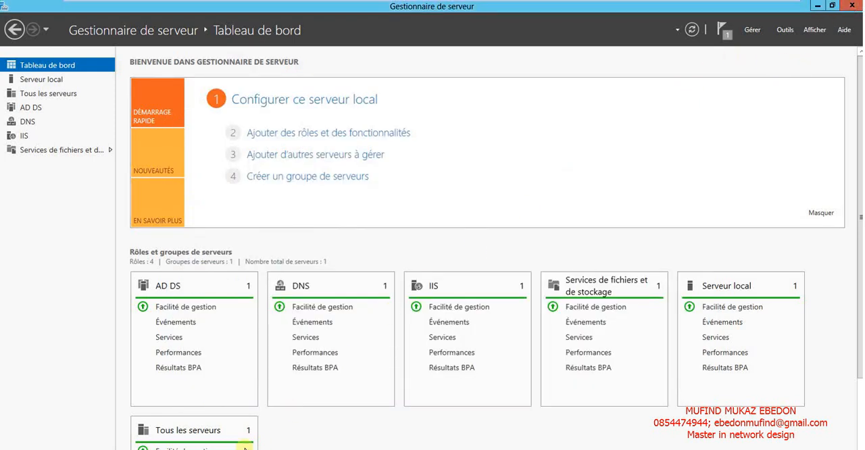
Minimize the server manager, restart the server with the reason Autre (non planifié) and return to its virtual machine.
left_click(818, 5)
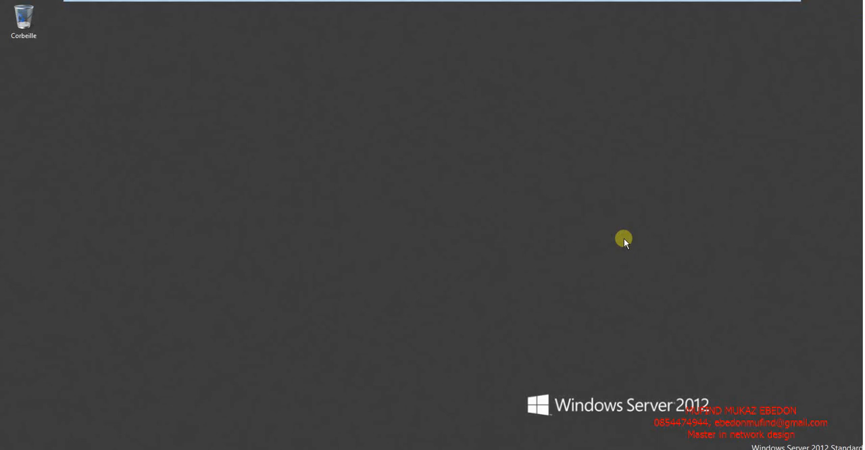
key("super+i")
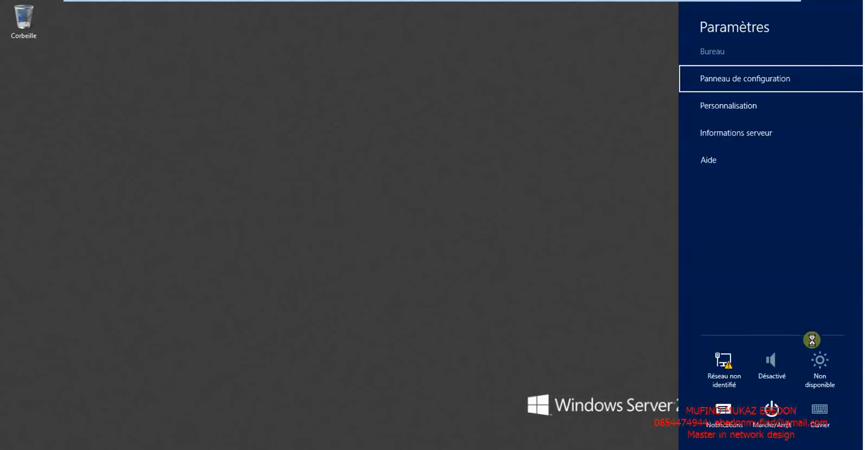
left_click(771, 412)
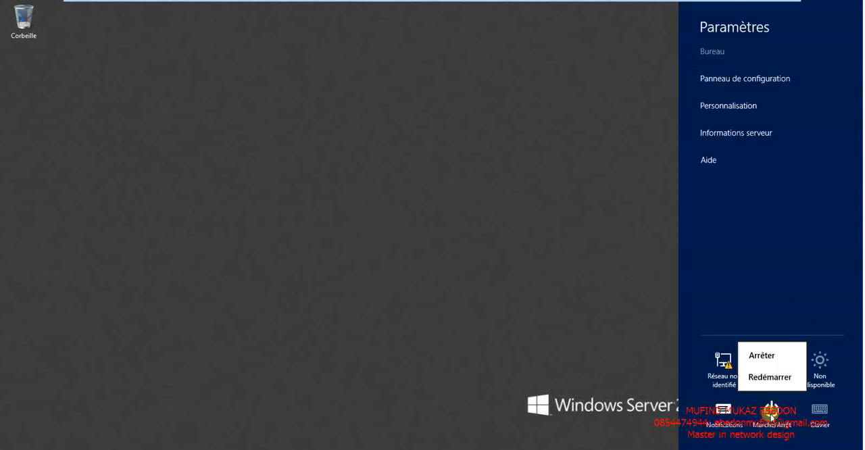
left_click(772, 379)
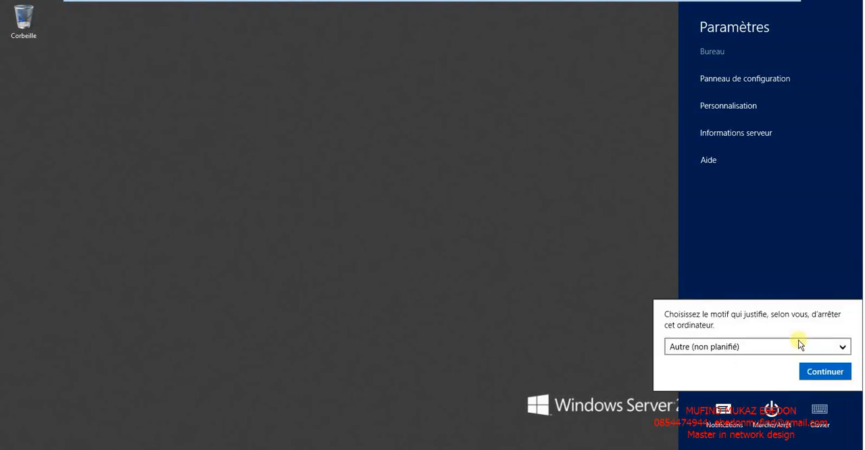
left_click(822, 373)
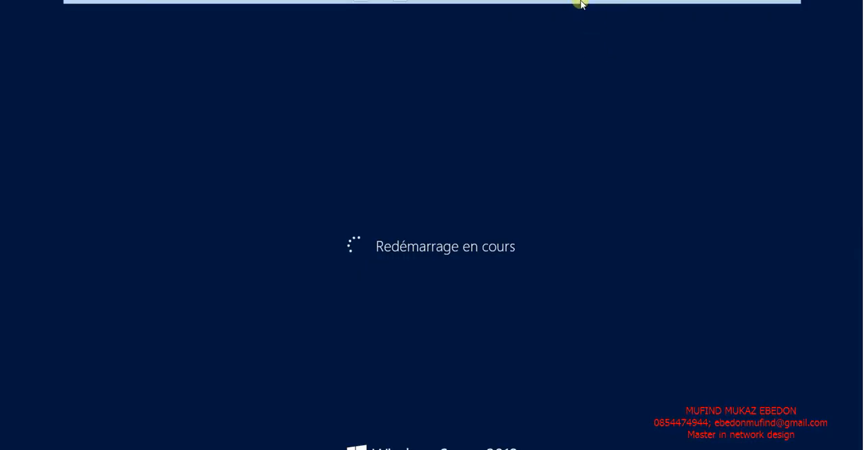
mouse_move(579, 2)
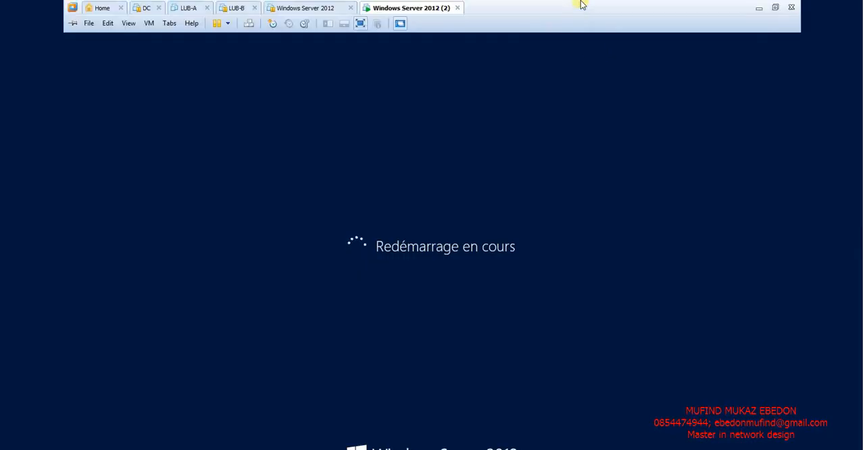
left_click(760, 9)
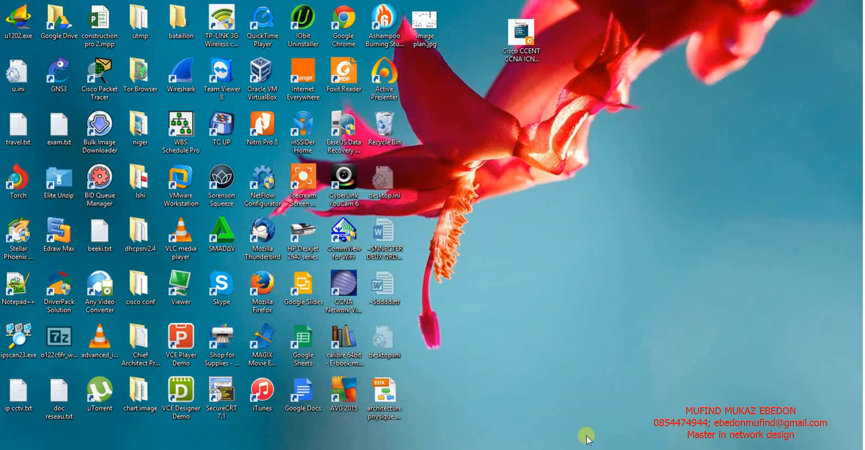
mouse_move(499, 449)
left_click(747, 429)
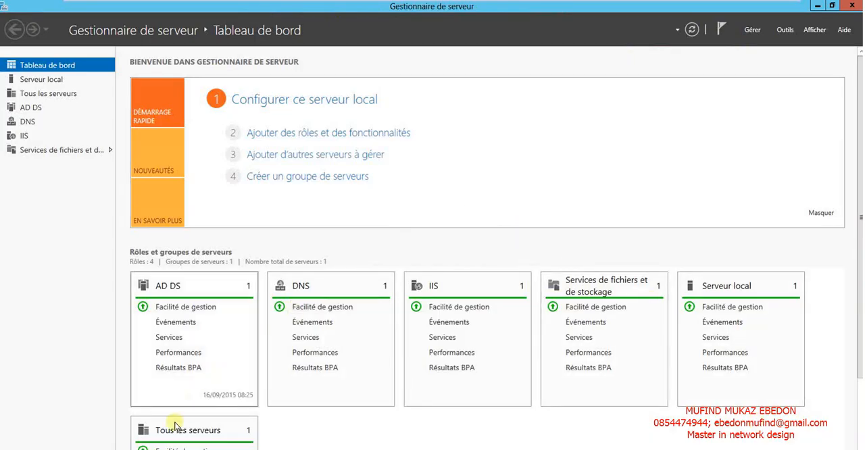
Open Mes documents\win server 2008\exchange on the shared drive Z: and look over the Exchange and FilterPack installers.
key("super+e")
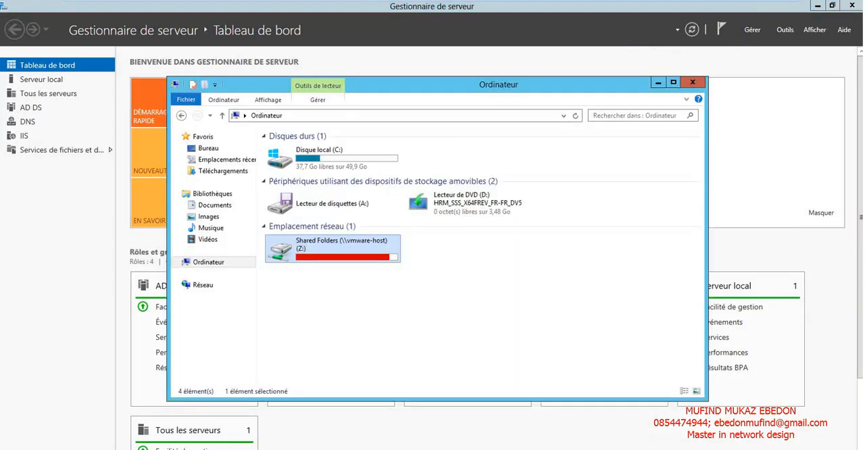
double_click(330, 250)
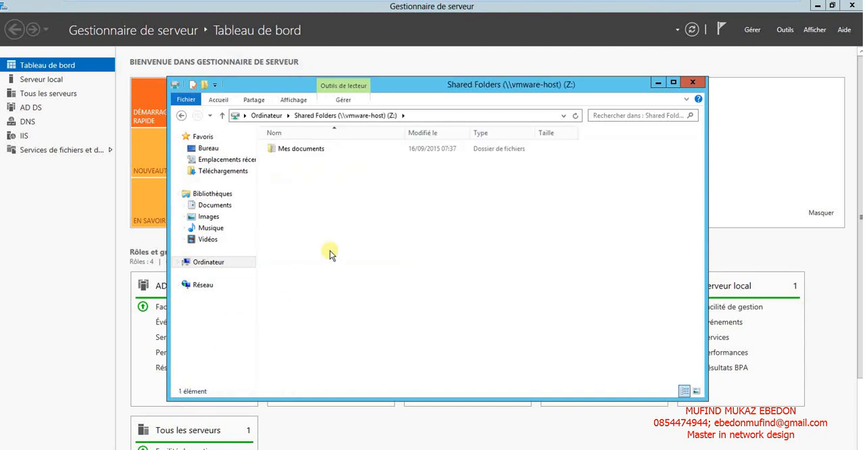
double_click(291, 149)
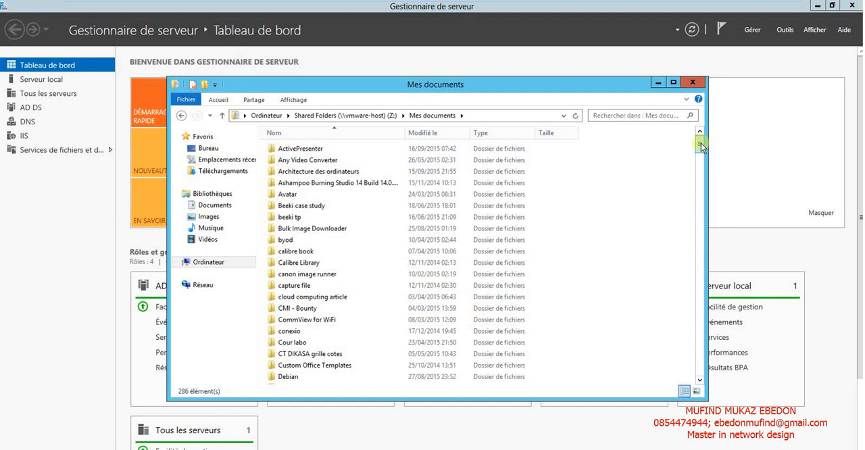
left_click_drag(702, 147, 705, 194)
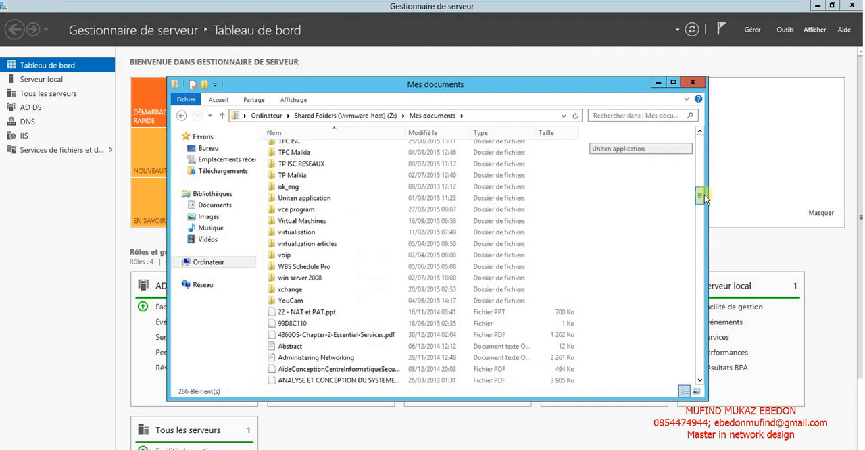
double_click(298, 278)
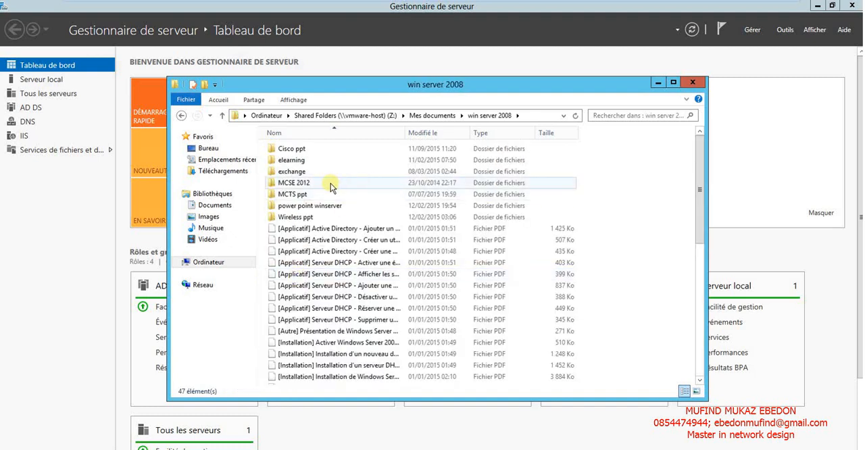
double_click(291, 173)
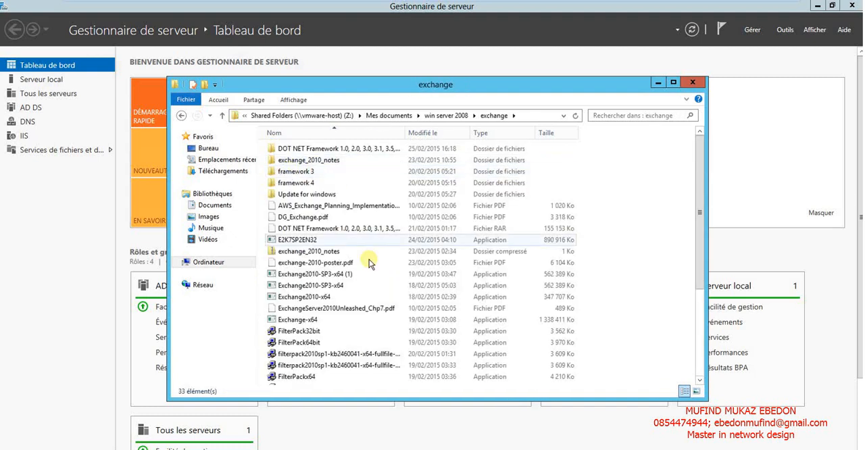
left_click(325, 300)
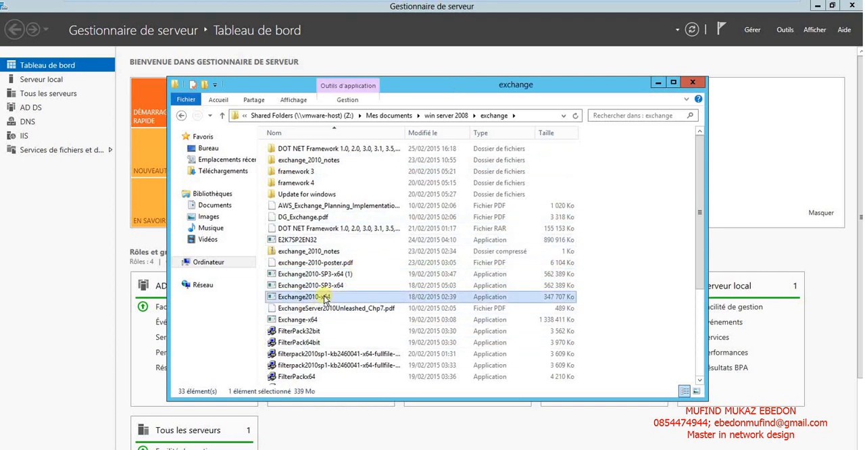
left_click(310, 332)
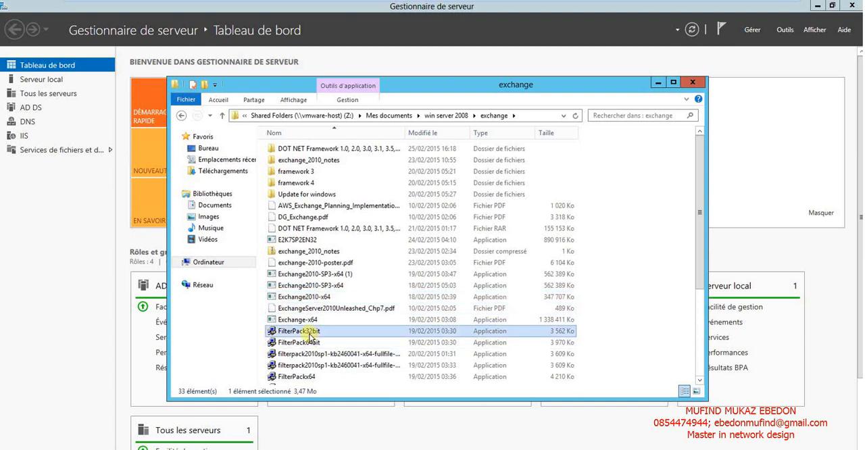
left_click(317, 354)
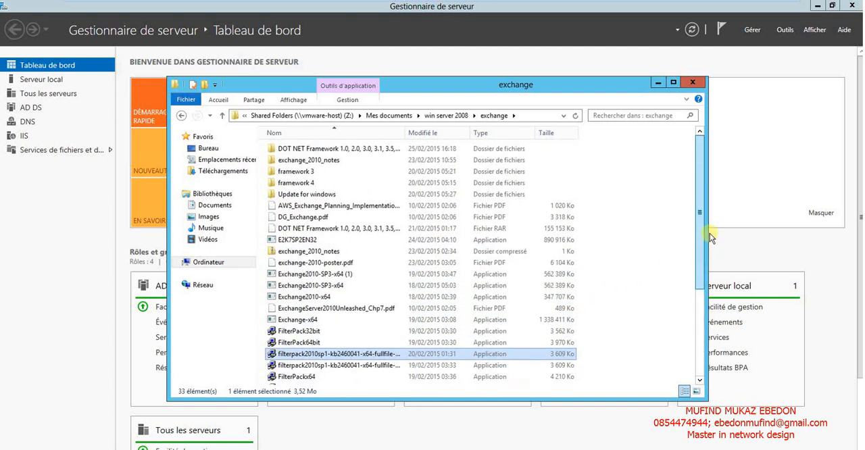
Open the Documents library and check the FilterPack64bit, filterpack2010sp1 and Exchange2010-SP3-x64 installers in it.
left_click(195, 206)
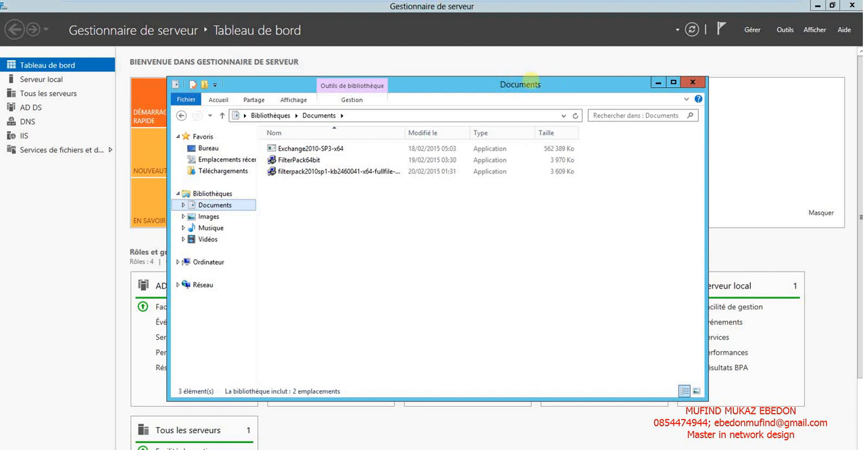
left_click_drag(508, 85, 548, 79)
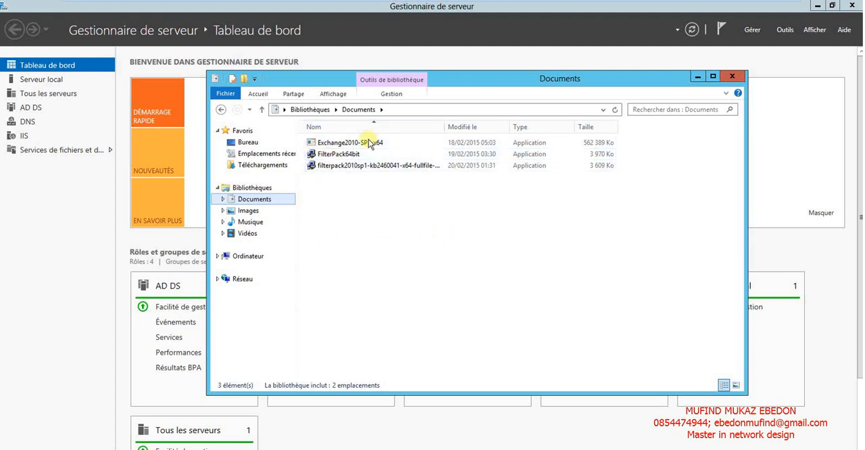
left_click(342, 155)
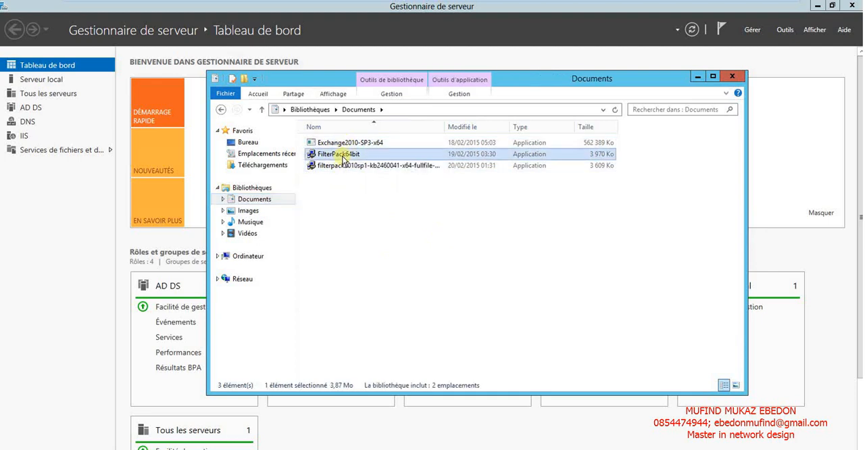
left_click(350, 167)
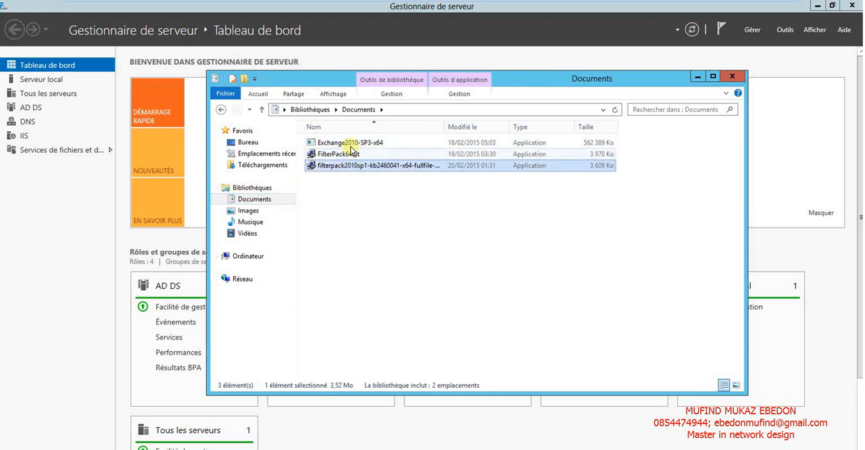
left_click(348, 144)
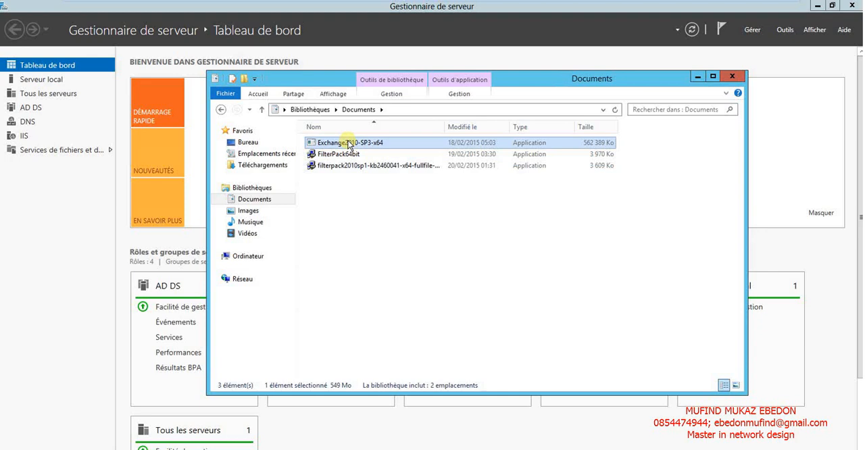
Extract the Exchange2010-SP3-x64 package into C:\Users\Administrateur\Documents.
double_click(349, 144)
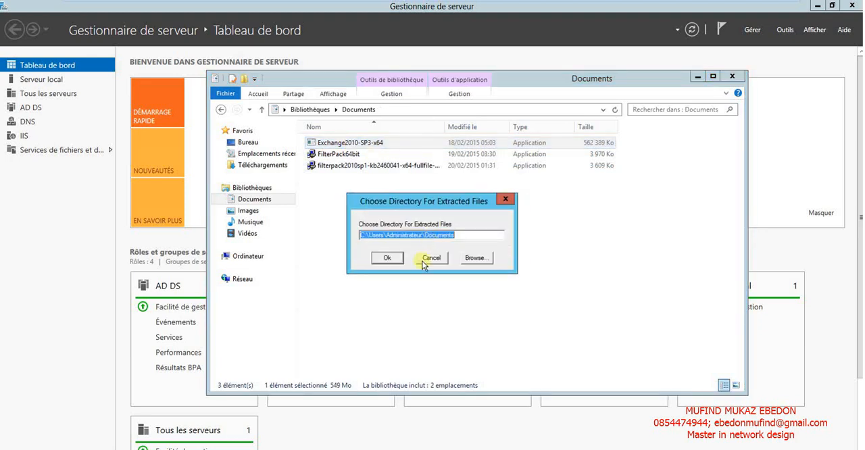
left_click(397, 258)
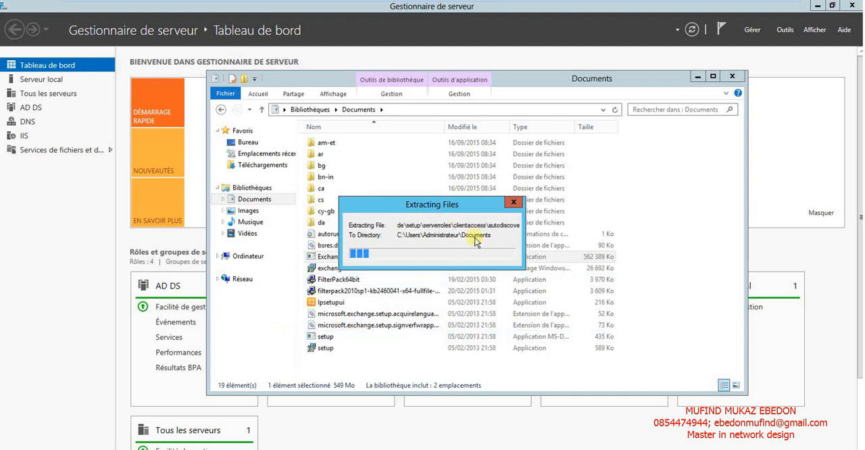
left_click_drag(421, 202, 486, 155)
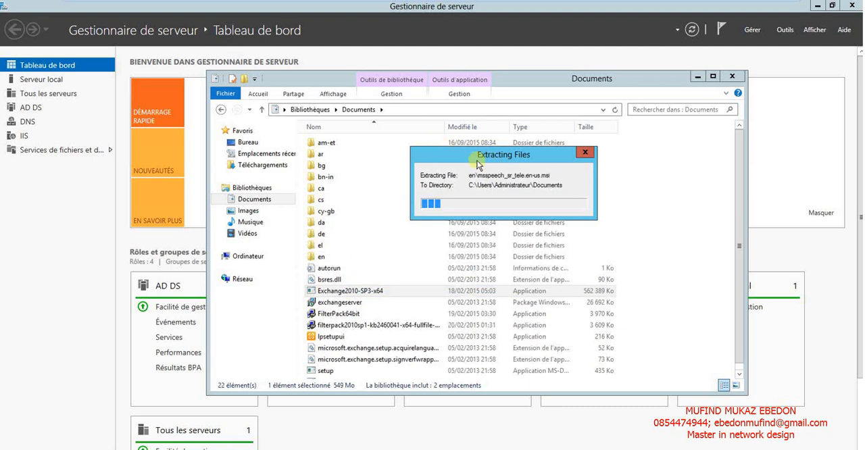
left_click_drag(477, 161, 506, 150)
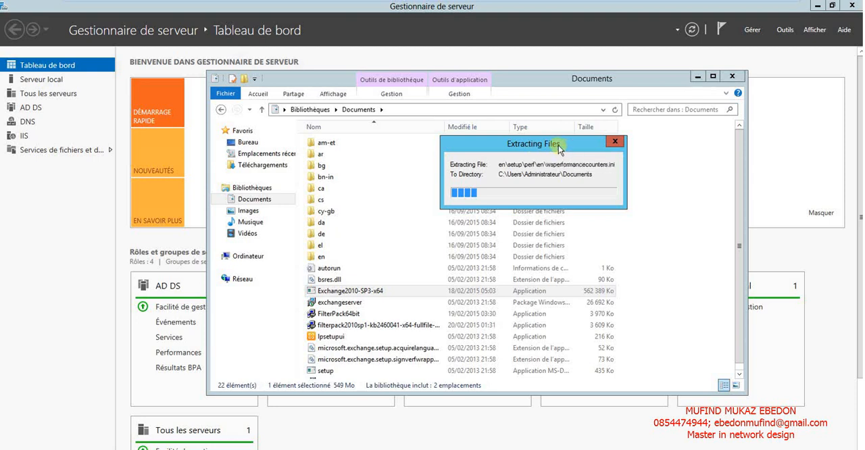
left_click_drag(545, 144, 491, 148)
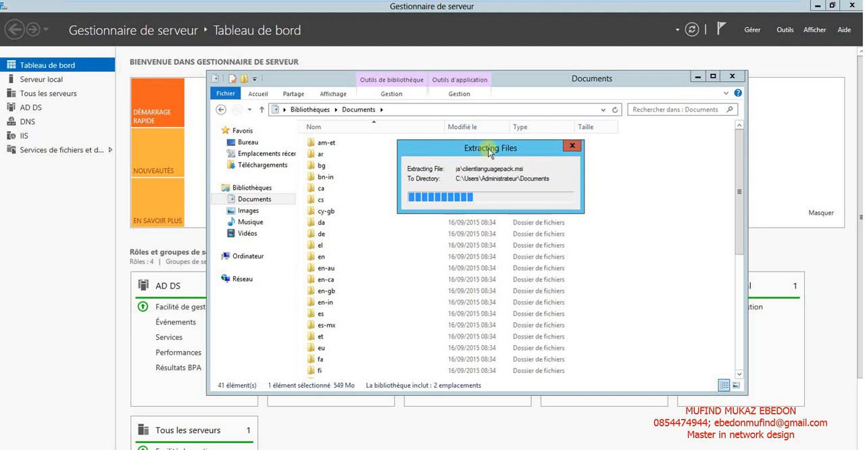
left_click_drag(491, 154, 486, 124)
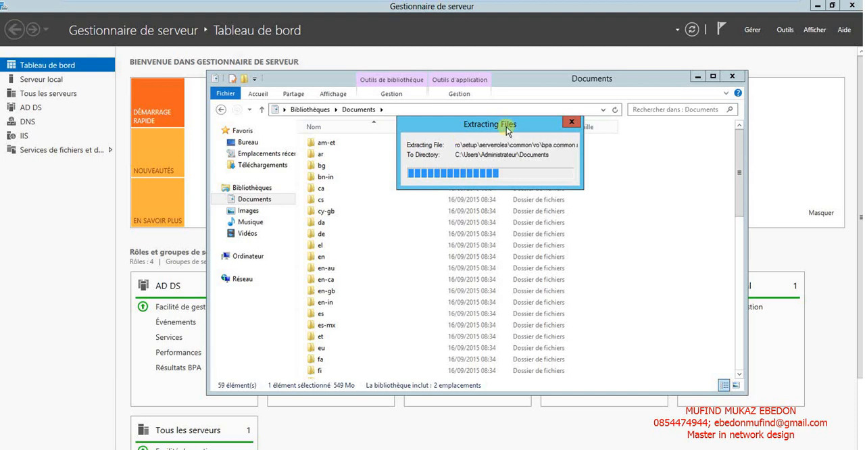
left_click_drag(501, 131, 473, 133)
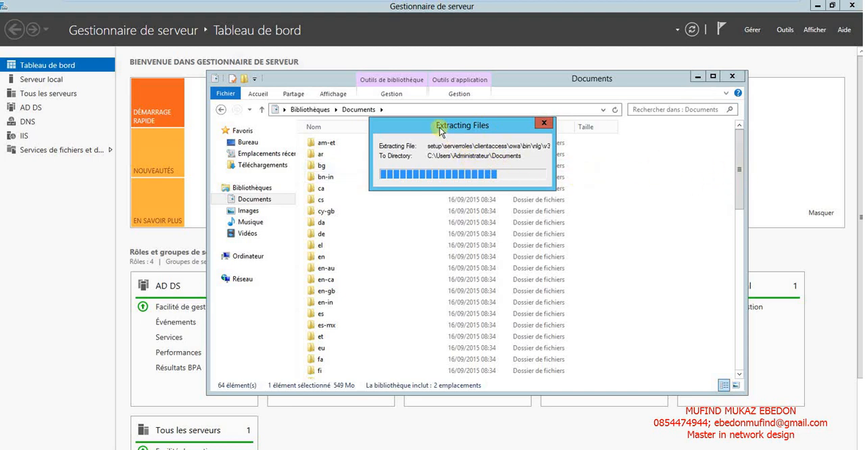
left_click_drag(440, 131, 401, 128)
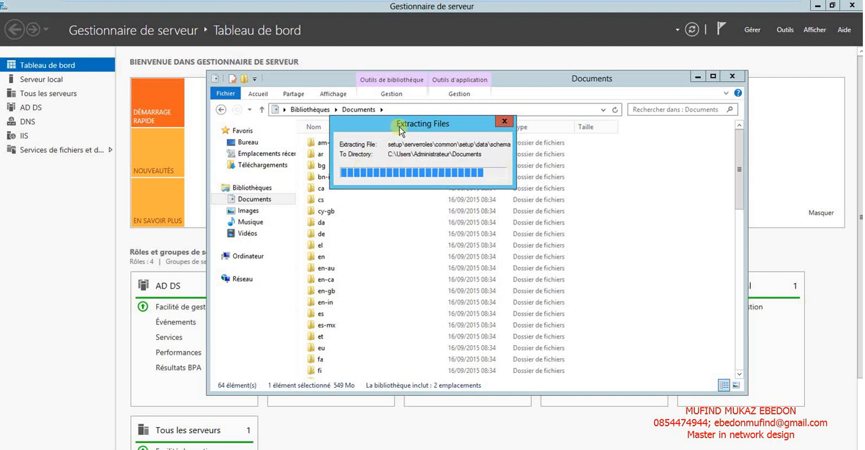
left_click_drag(401, 123, 441, 129)
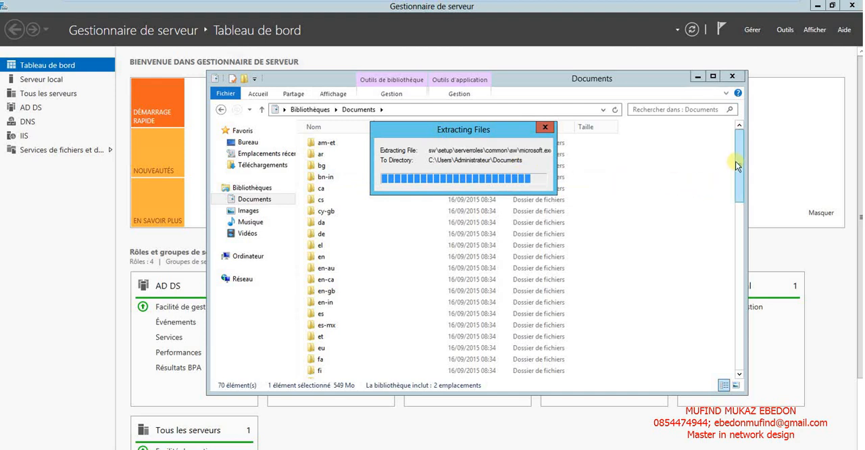
Look at the last extracted files in Documents, move the window down off the extraction notice and dismiss that notice.
left_click_drag(736, 162, 732, 355)
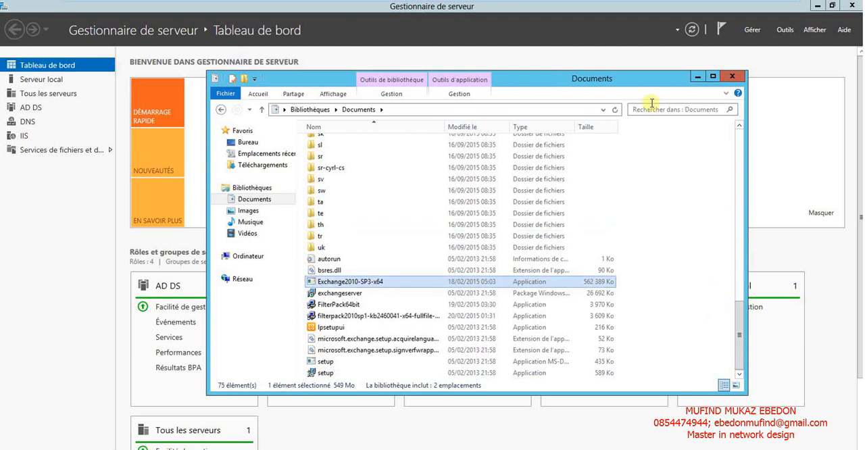
left_click_drag(618, 81, 613, 229)
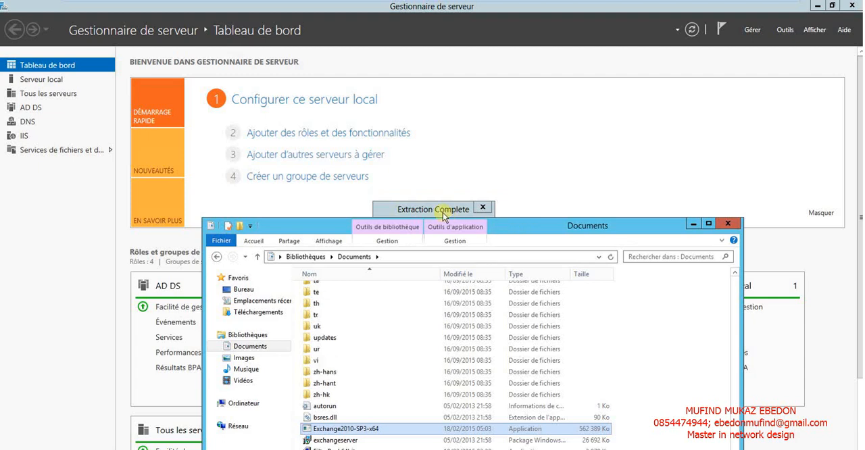
left_click(443, 211)
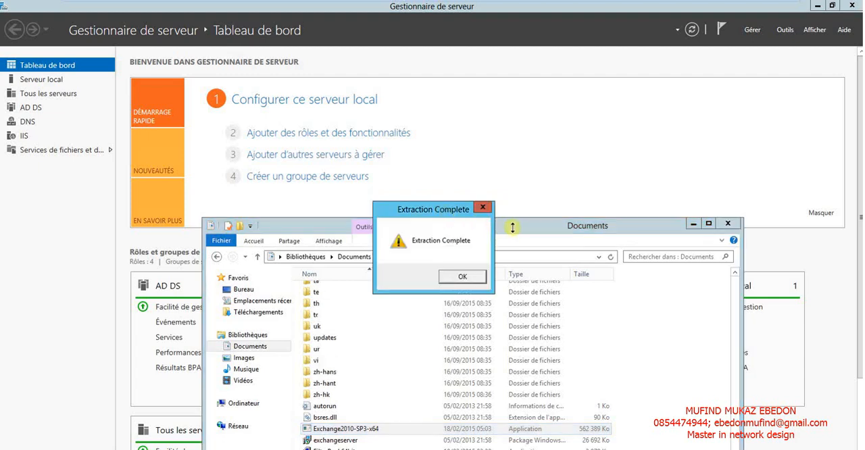
left_click(457, 278)
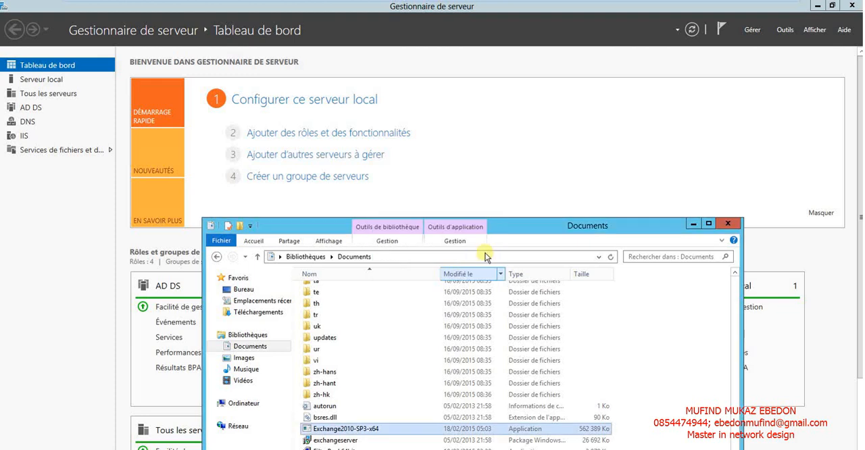
Launch the extracted Exchange setup application from the maximized Documents window and review Étapes 1 to 3 under Installer.
double_click(516, 228)
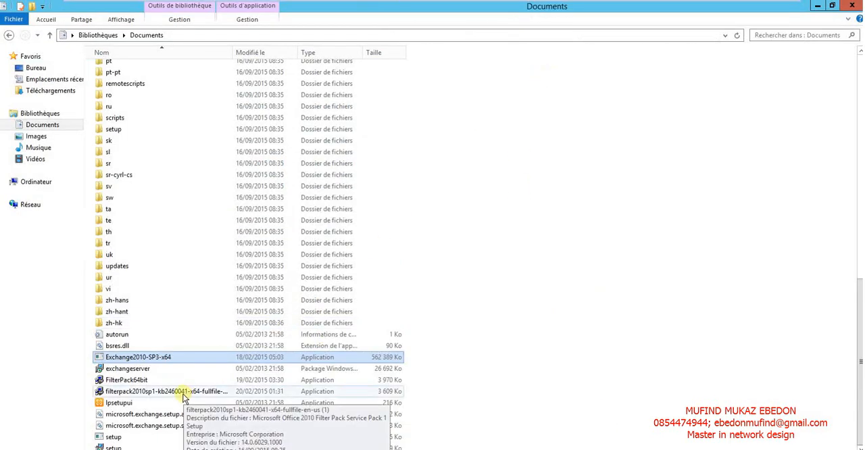
left_click(115, 447)
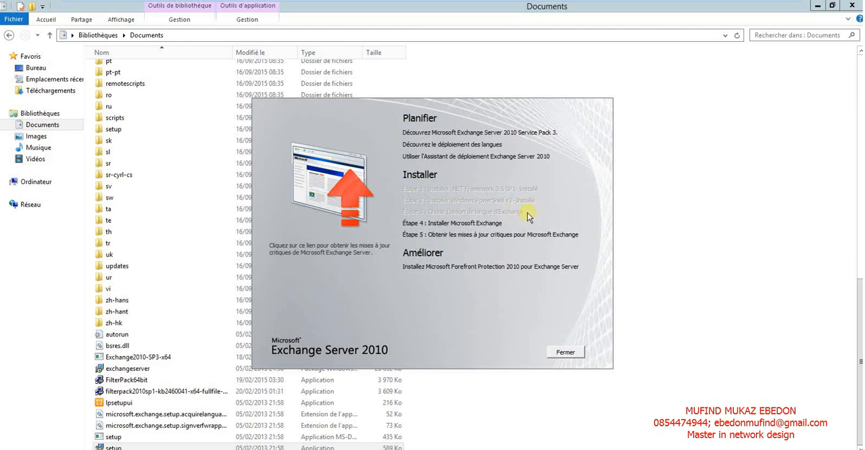
left_click_drag(477, 212, 465, 189)
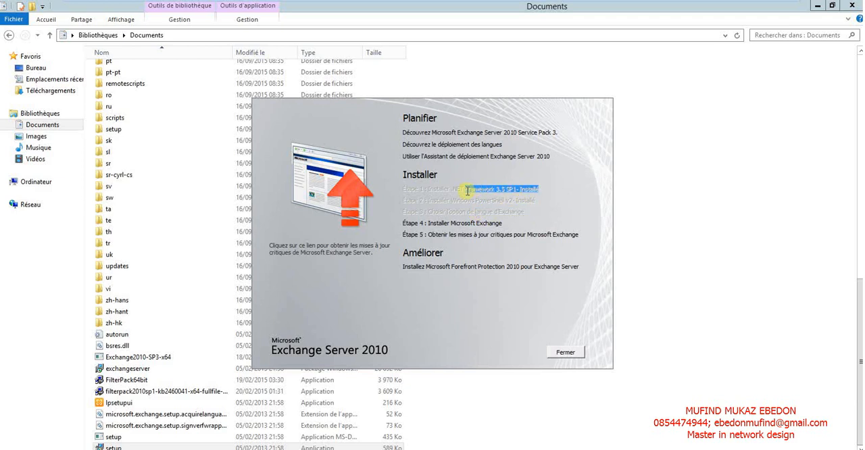
left_click_drag(536, 201, 496, 203)
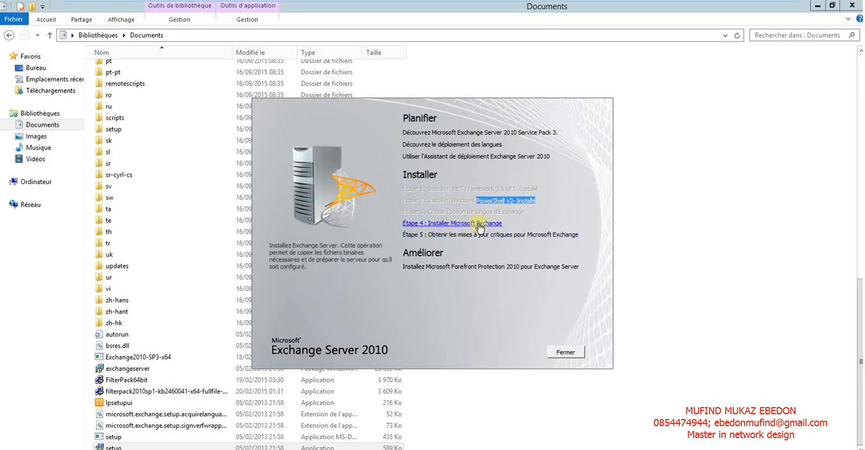
left_click(517, 215)
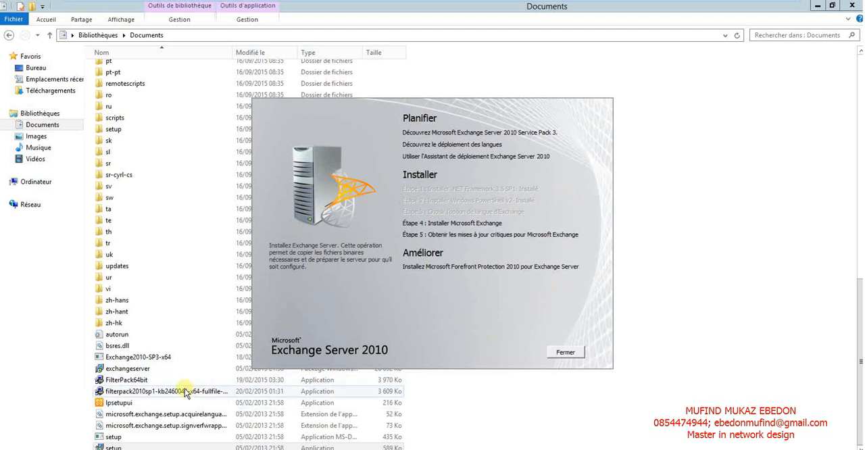
Install Microsoft Filter Pack 2.0 from FilterPack64bit, accepting its license agreement.
left_click(132, 384)
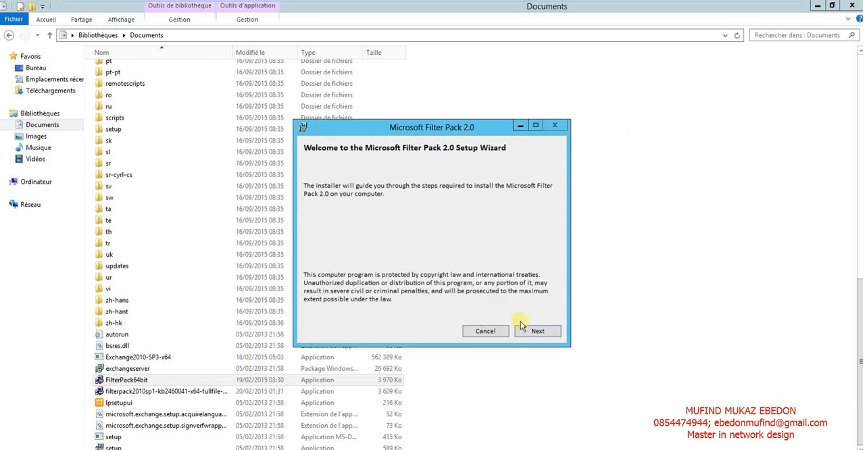
left_click(532, 328)
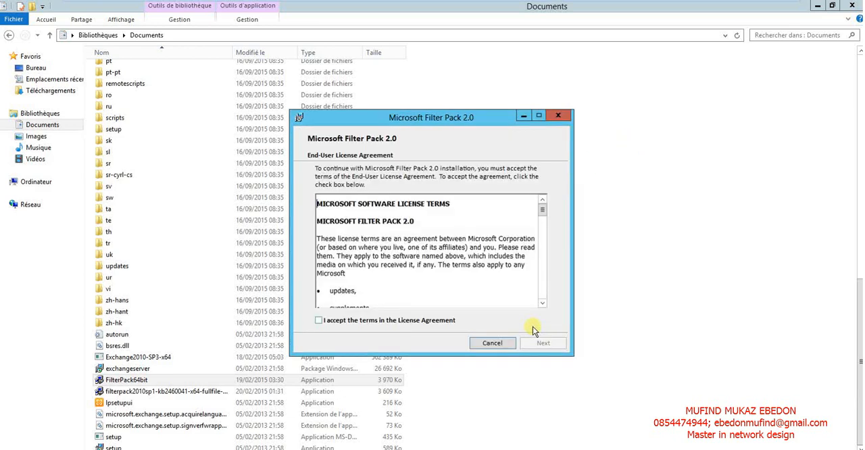
left_click(404, 325)
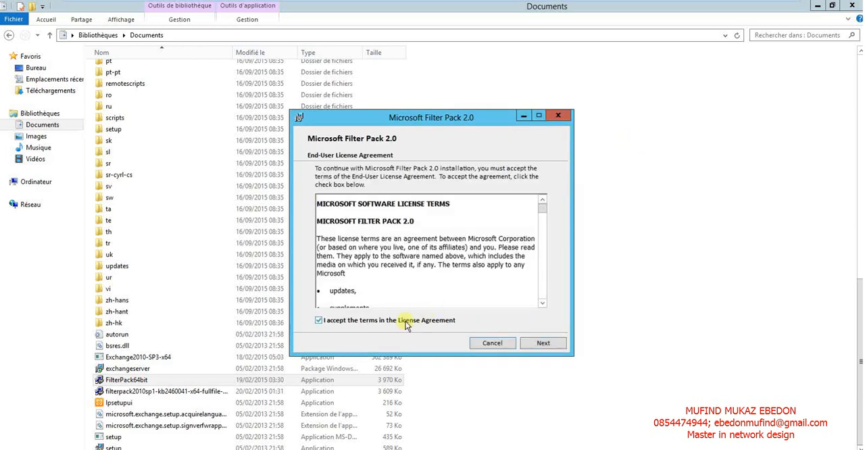
left_click(549, 343)
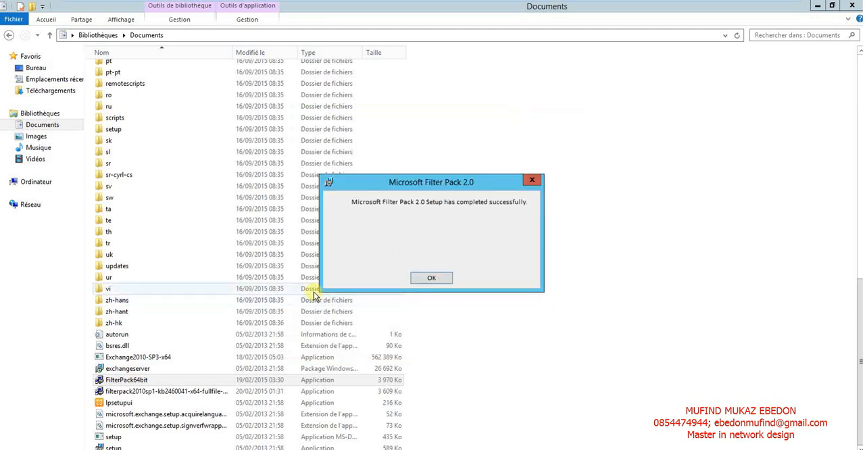
left_click(436, 279)
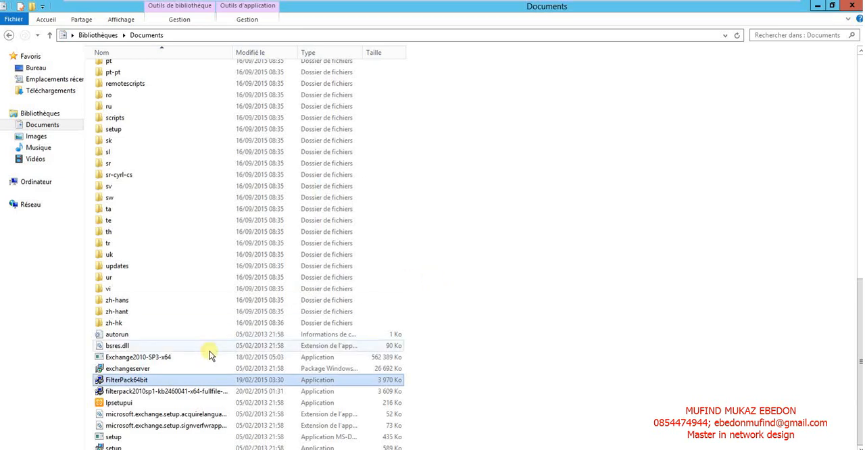
Install Microsoft Office 2010 Filter Pack Service Pack 1 from the filterpack2010sp1 package, accepting its license terms.
left_click(159, 393)
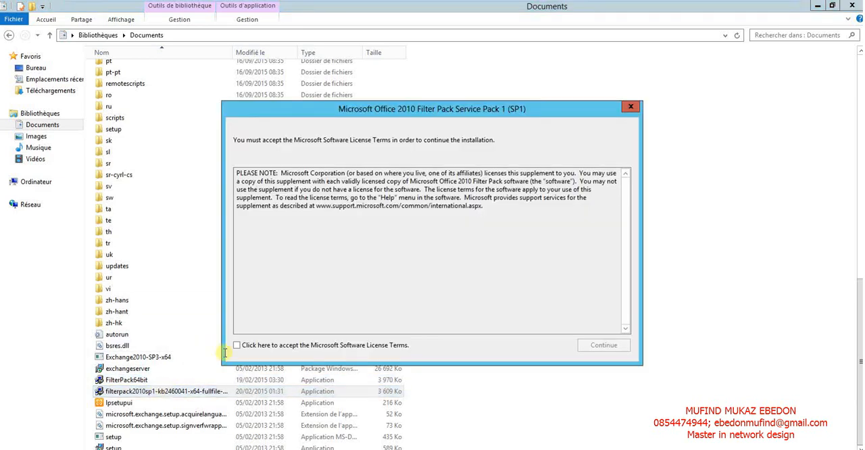
left_click(352, 345)
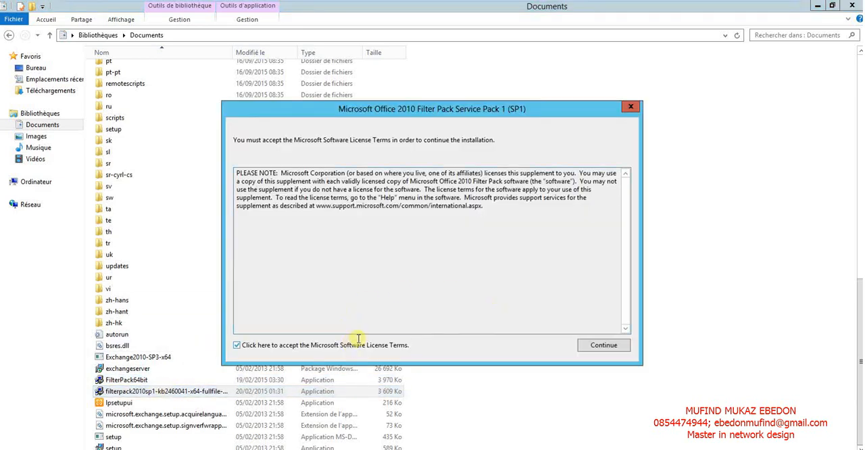
left_click(604, 345)
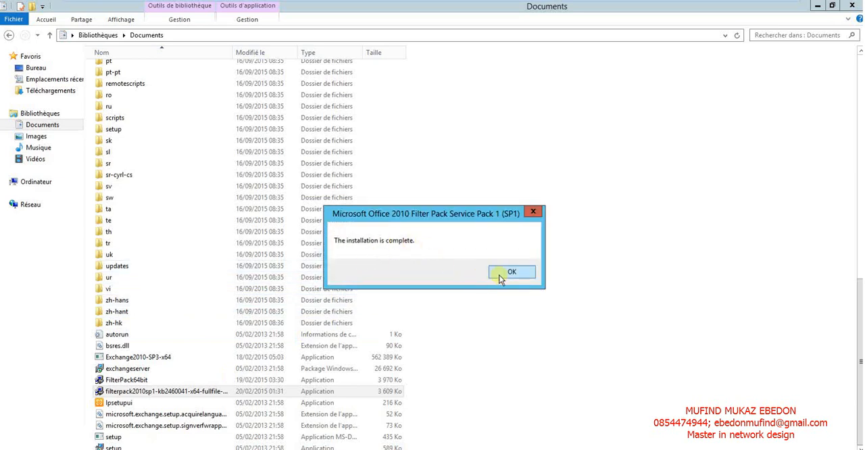
left_click(527, 271)
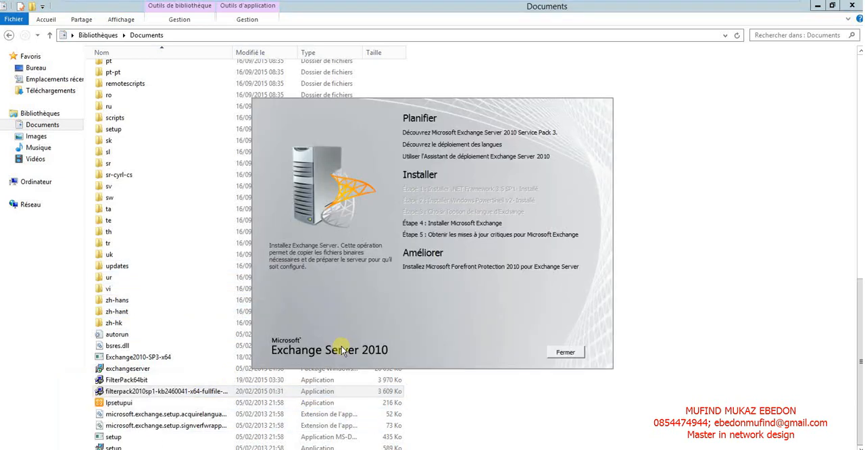
Start Étape 4 : Installer Microsoft Exchange and minimize the Documents window while the installer loads.
left_click(467, 224)
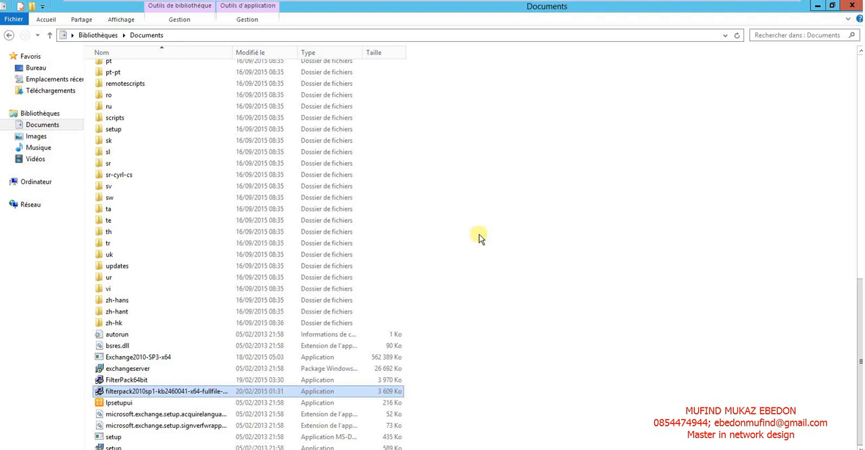
left_click(818, 7)
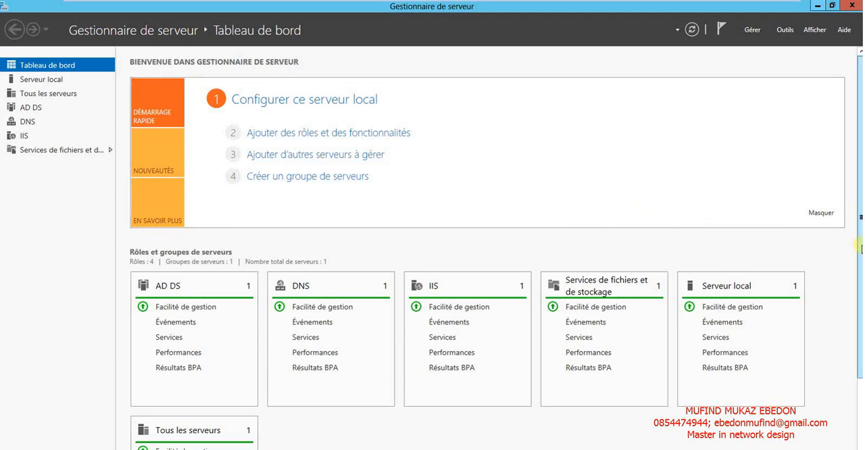
scroll(861, 249, "down", 2)
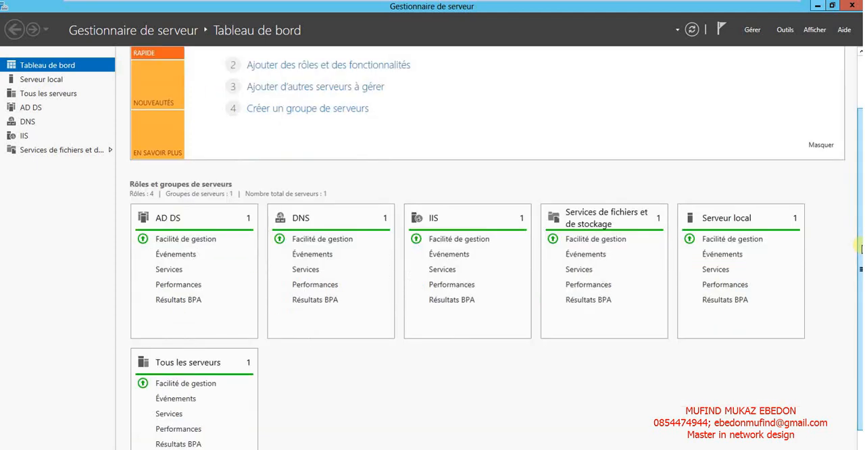
scroll(860, 247, "down", 1)
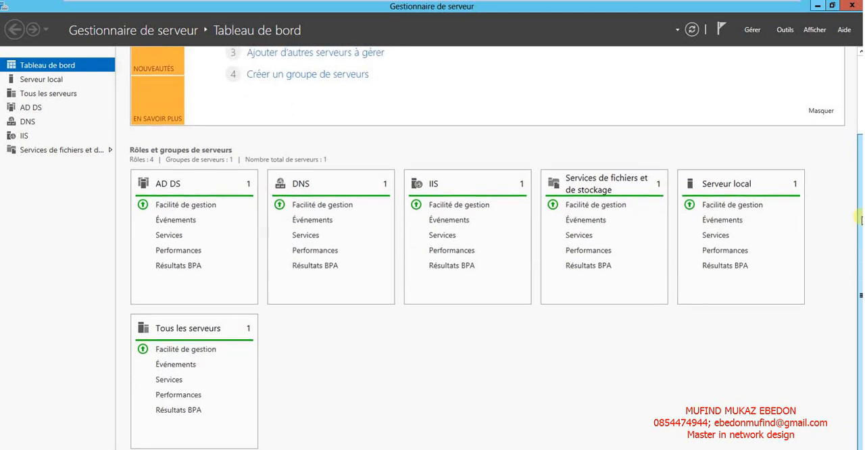
scroll(860, 280, "up", 3)
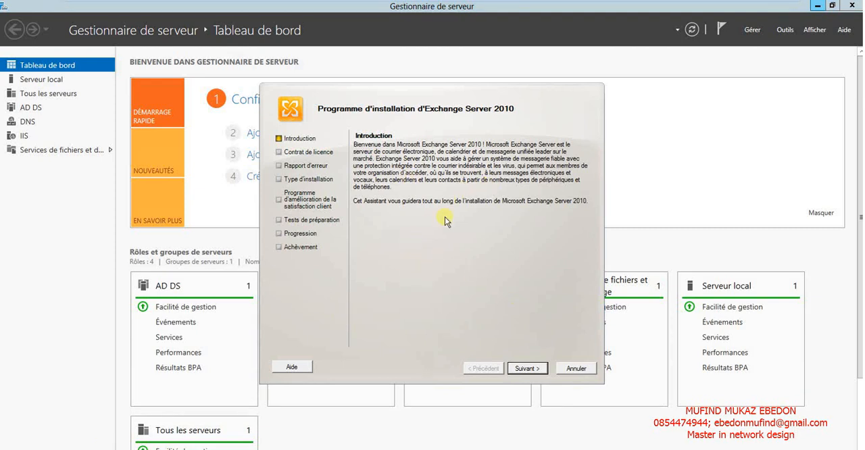
Pass the introduction of the Exchange Server 2010 installation wizard and accept the licence terms to reach Rapport d'erreur.
left_click(527, 369)
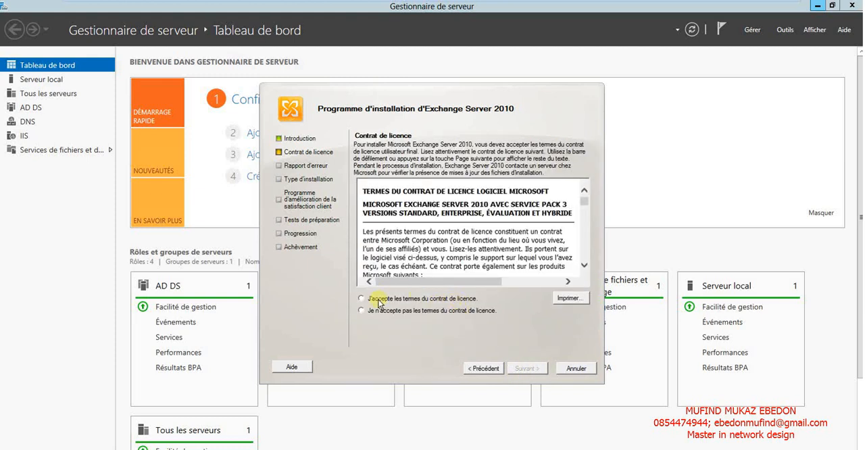
left_click(378, 302)
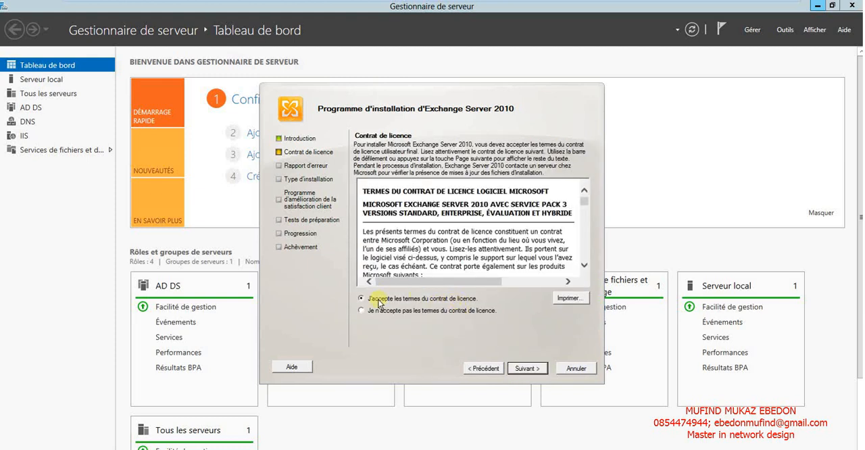
left_click(527, 369)
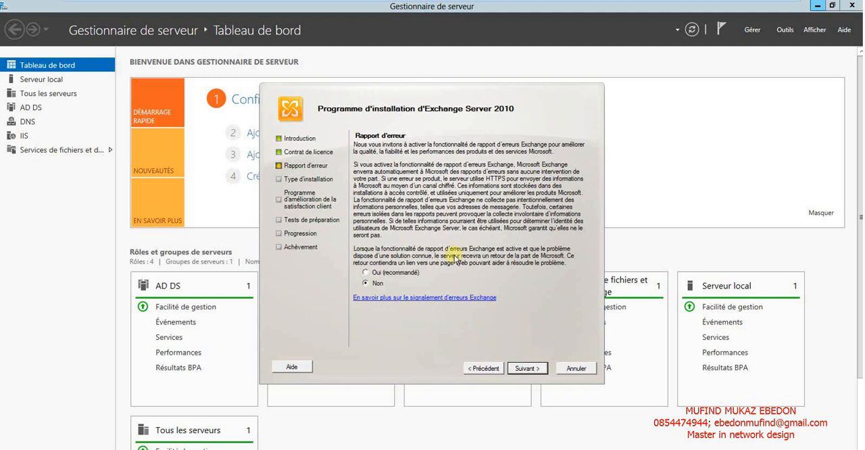
Continue with error reporting declined and the default Exchange Server installation type, and name the Exchange organisation Etudiant.
left_click(525, 369)
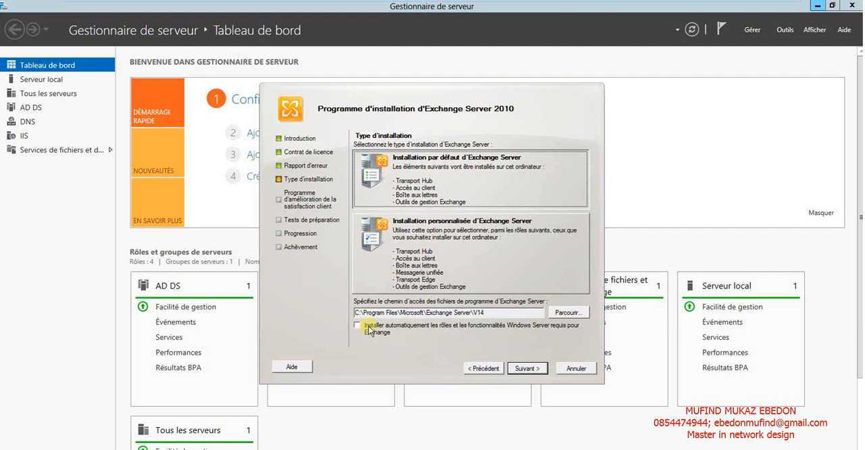
left_click(525, 367)
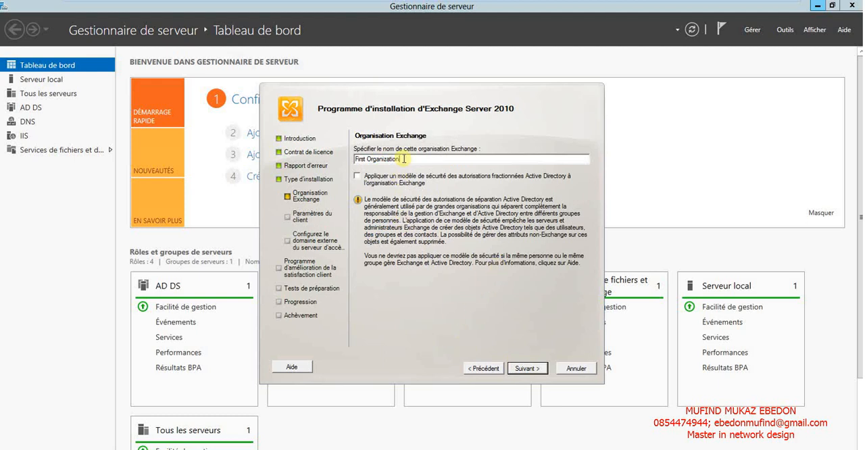
left_click_drag(403, 159, 327, 154)
key("BackSpace")
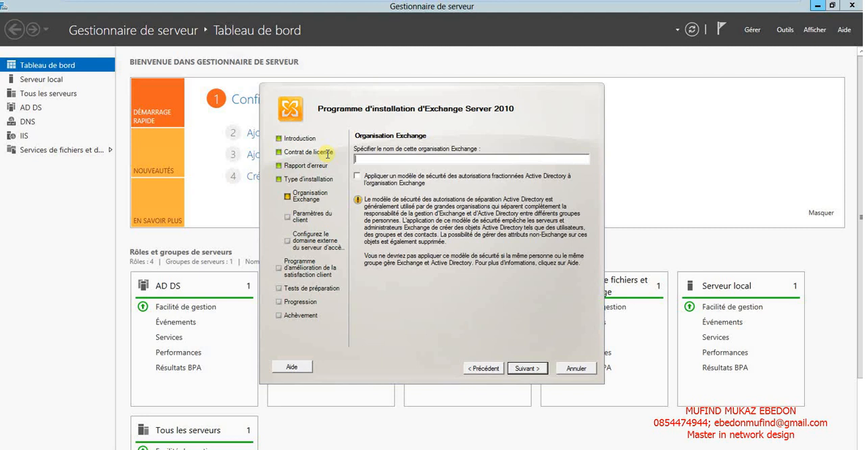
type("Etudiant")
left_click(525, 368)
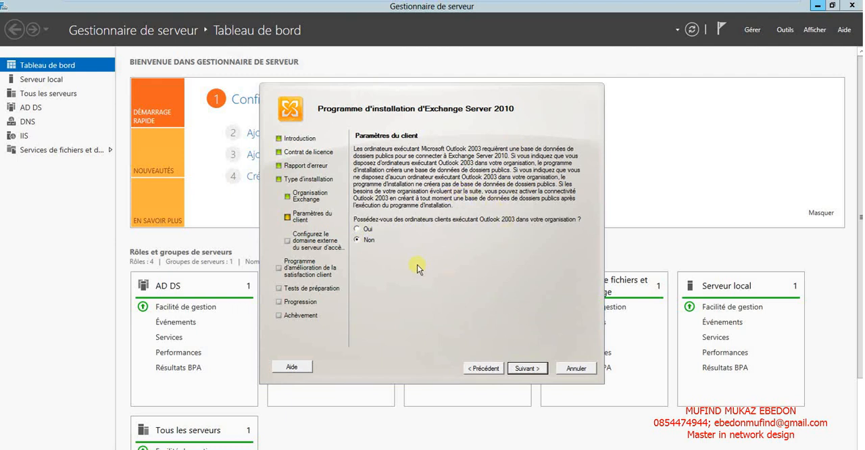
Continue with Non for Outlook 2003 clients, no external domain and no customer improvement programme participation to start the preparation tests.
left_click(525, 369)
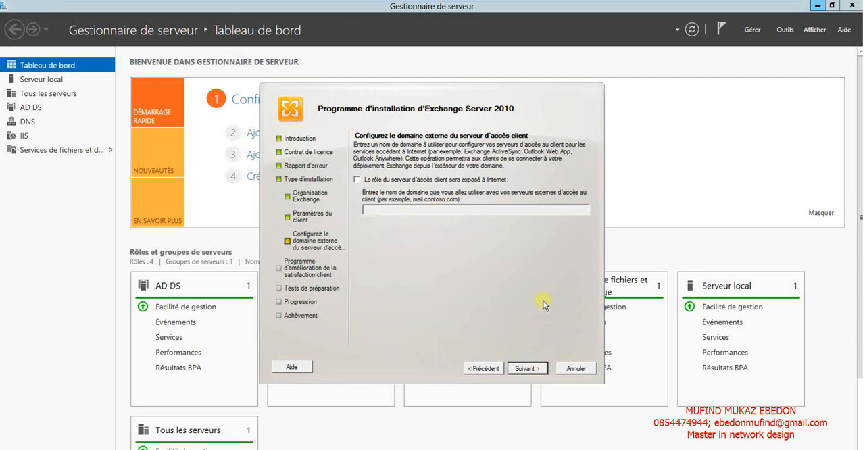
left_click(526, 369)
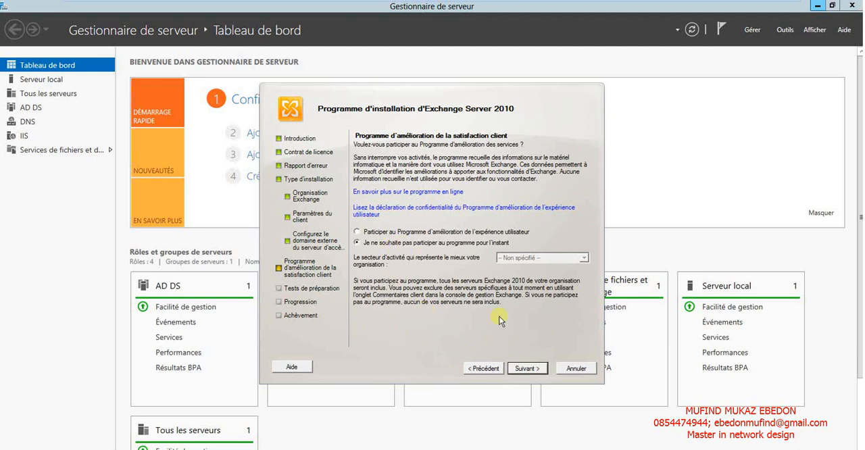
left_click(522, 369)
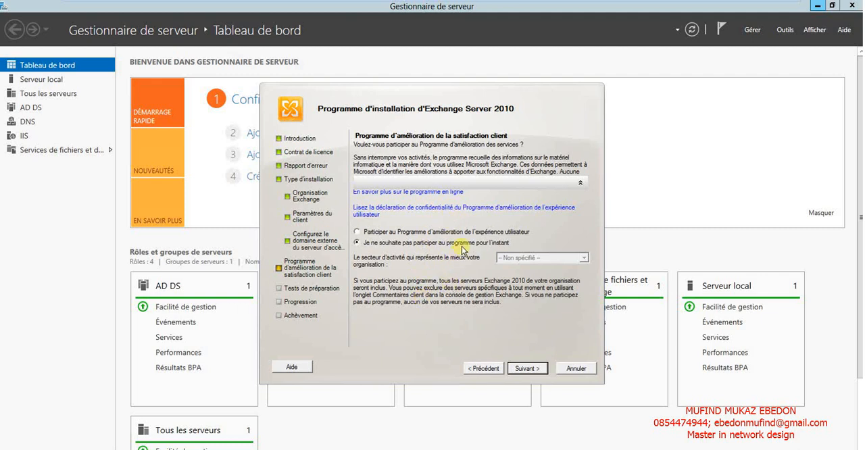
key("Return")
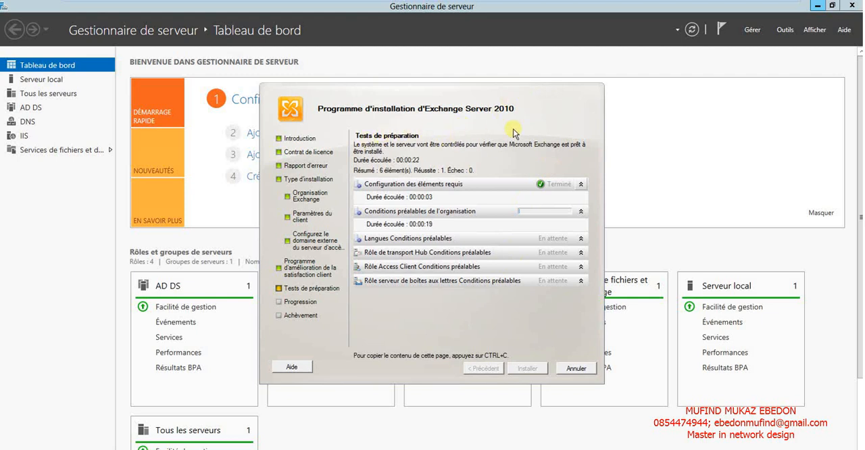
mouse_move(509, 4)
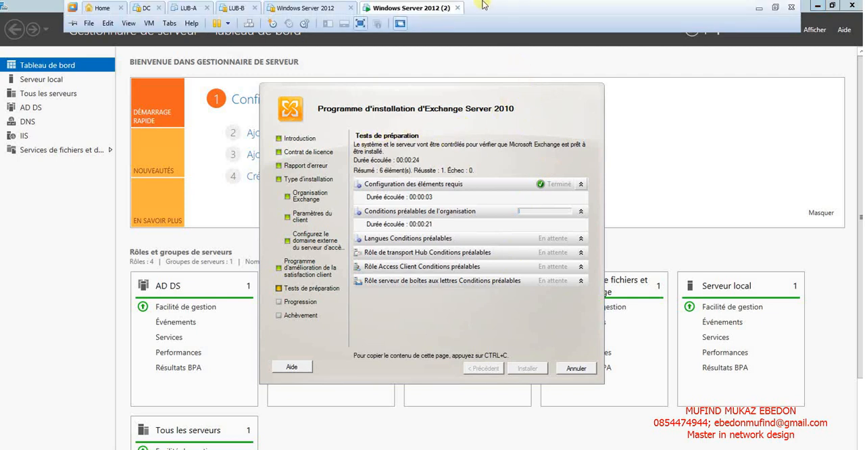
left_click(759, 7)
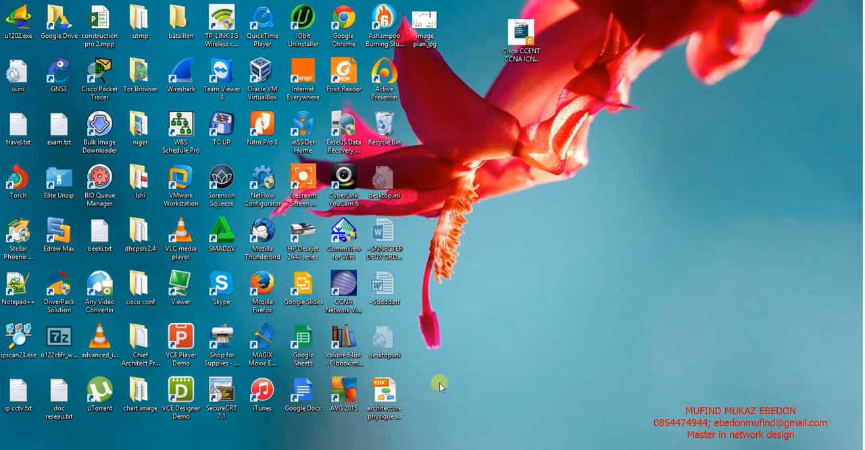
mouse_move(666, 446)
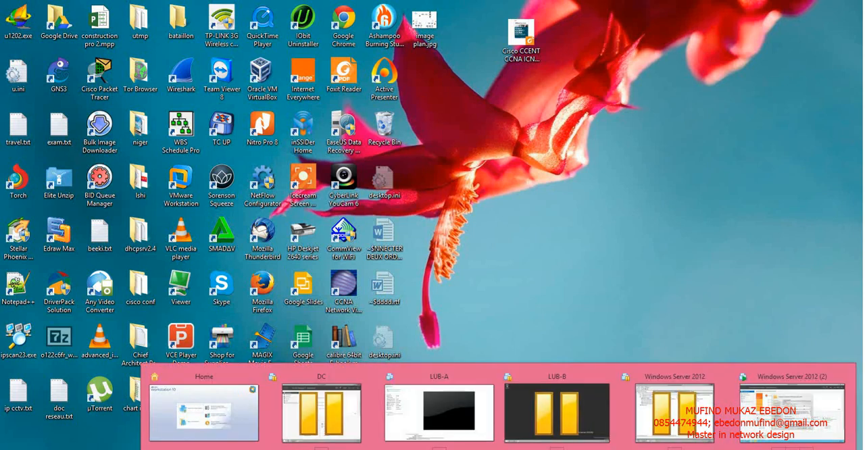
left_click(796, 406)
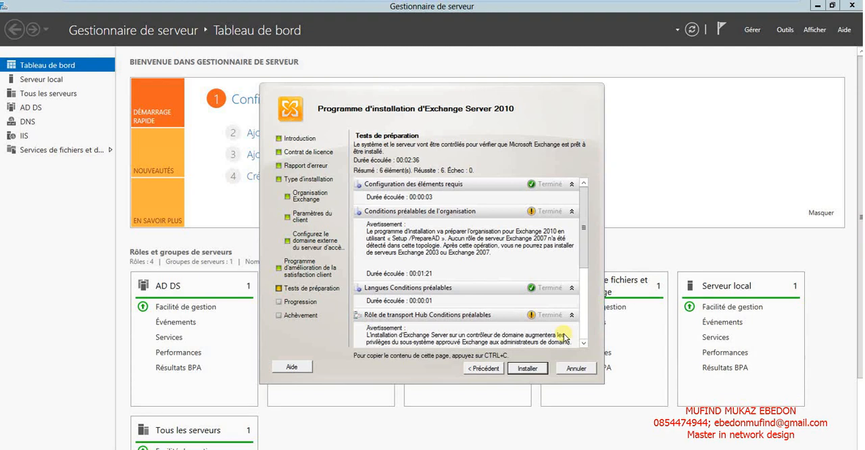
Review the preparation test results and their warnings for all Exchange roles, and start the installation.
left_click_drag(585, 234, 583, 333)
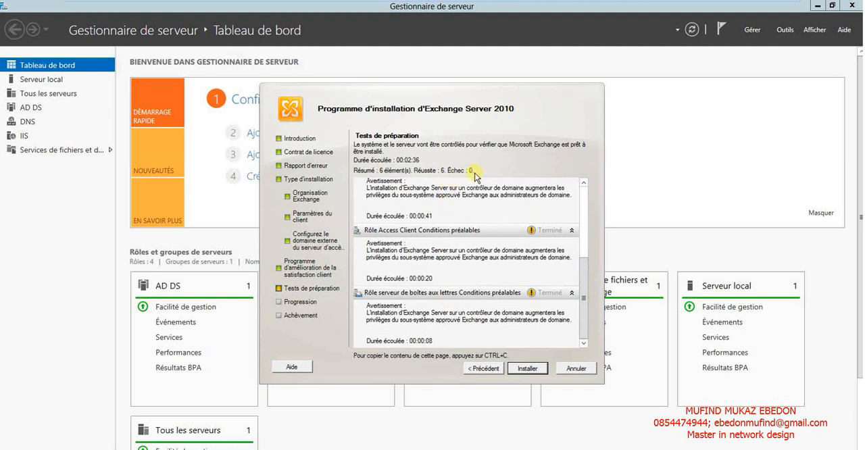
left_click(583, 203)
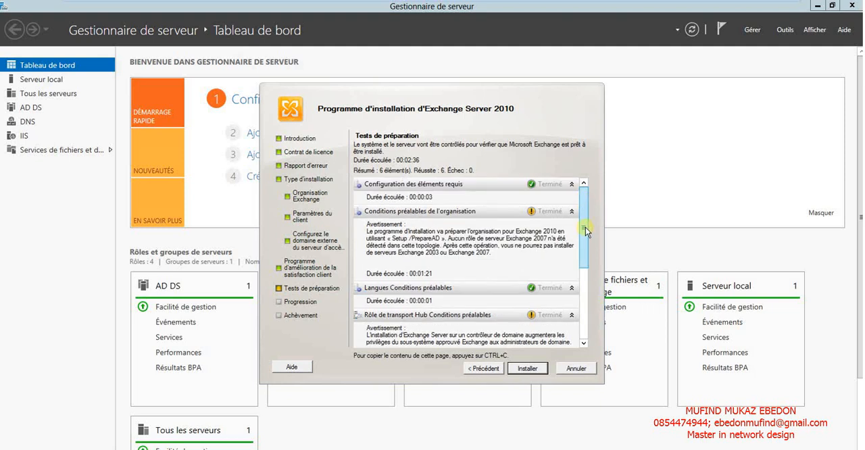
left_click_drag(586, 228, 585, 198)
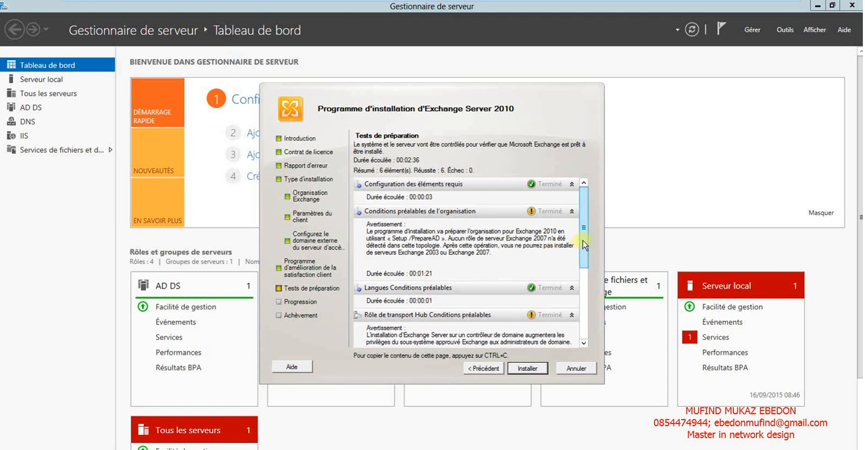
left_click_drag(585, 244, 585, 291)
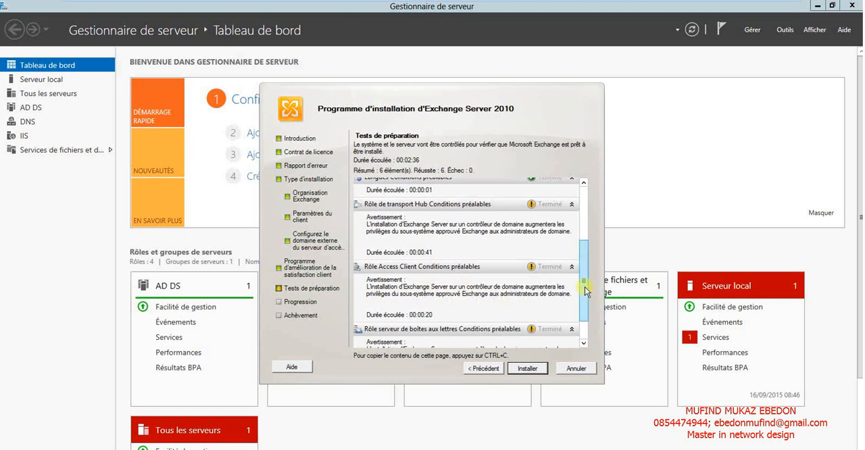
left_click_drag(586, 288, 586, 329)
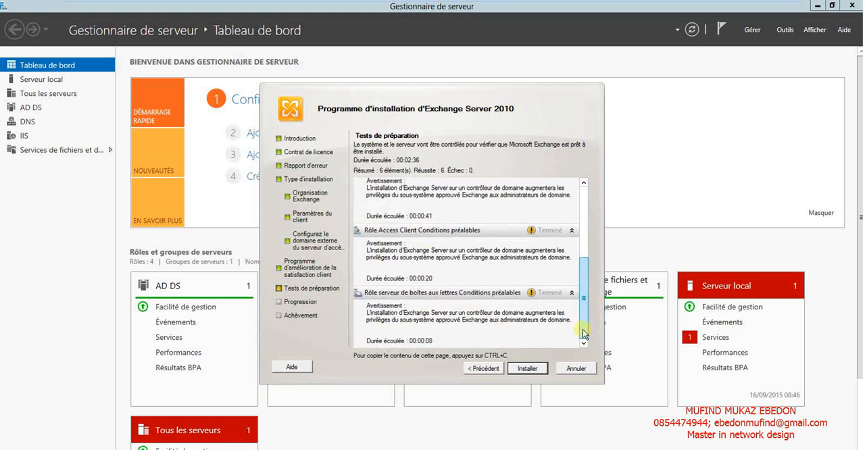
left_click(529, 368)
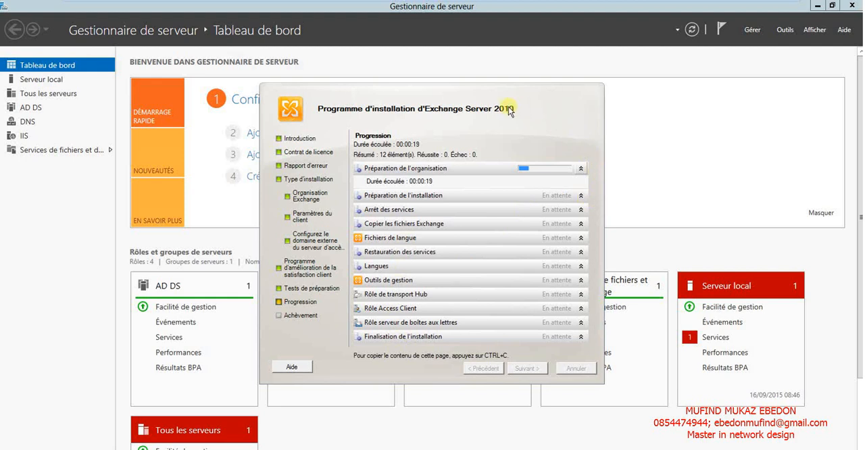
left_click_drag(509, 112, 559, 79)
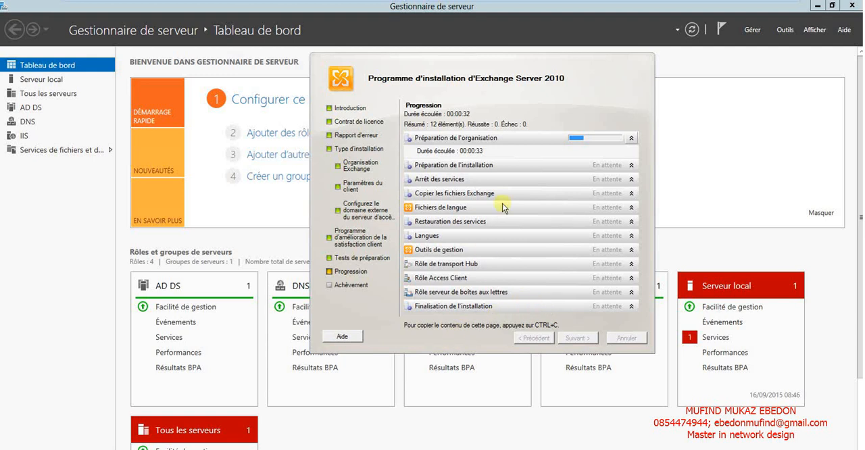
mouse_move(601, 4)
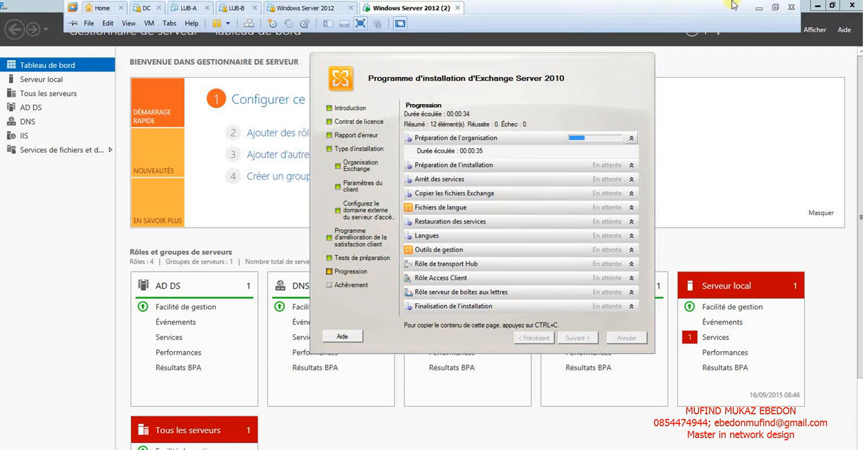
left_click(761, 6)
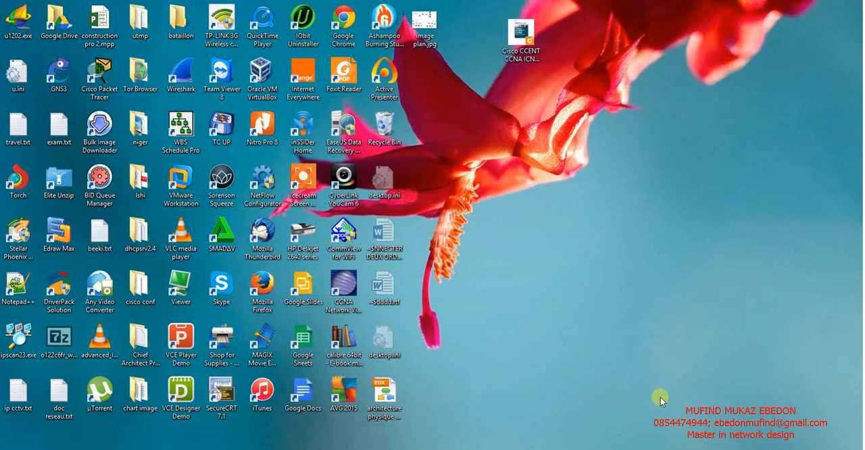
mouse_move(805, 449)
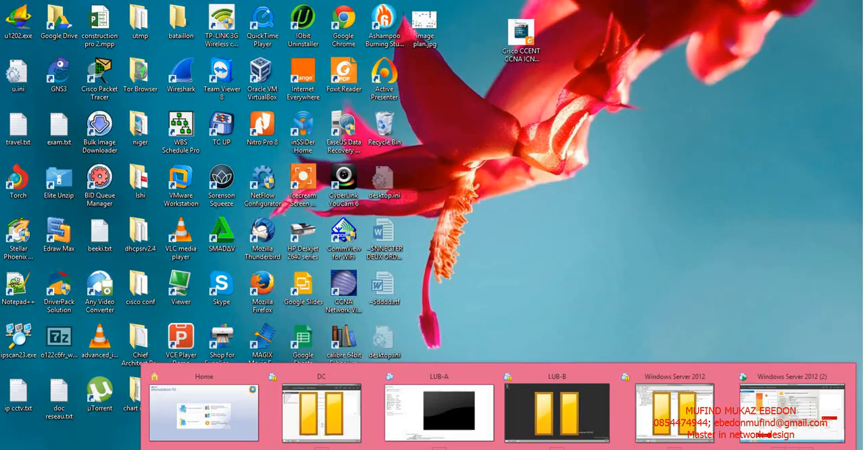
left_click(772, 399)
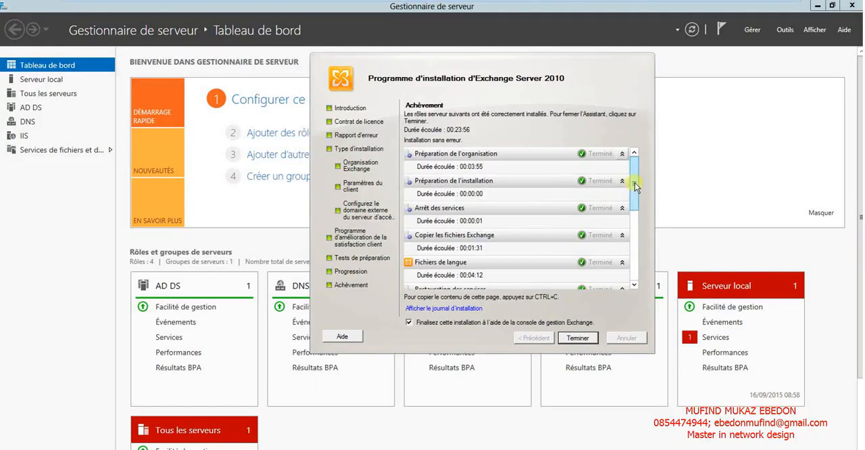
Review the completed installation items and finish the wizard with the Exchange management console option enabled, acknowledging the restart notice.
left_click_drag(636, 187, 635, 271)
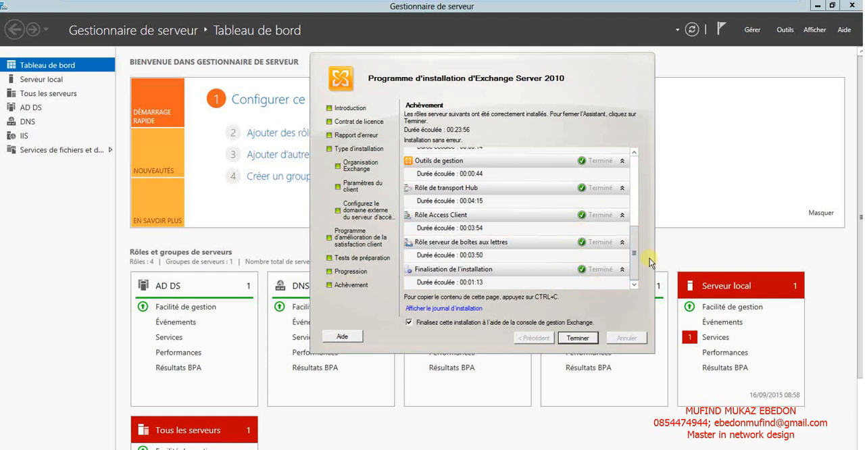
left_click_drag(634, 248, 635, 274)
left_click(578, 340)
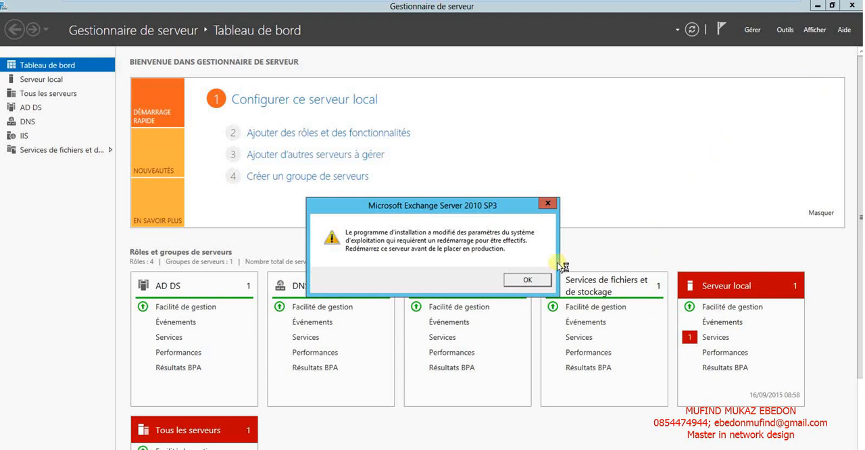
left_click(517, 283)
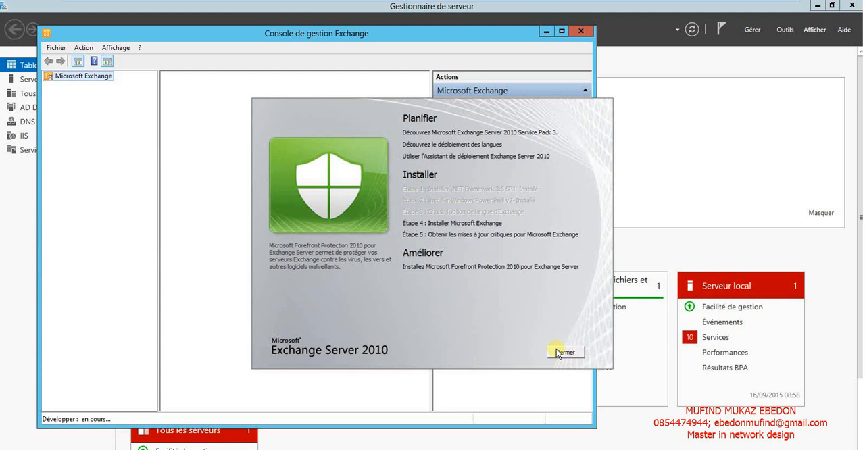
Close the Exchange Server 2010 setup screen without getting critical updates, and reposition the Exchange management console window.
left_click(557, 350)
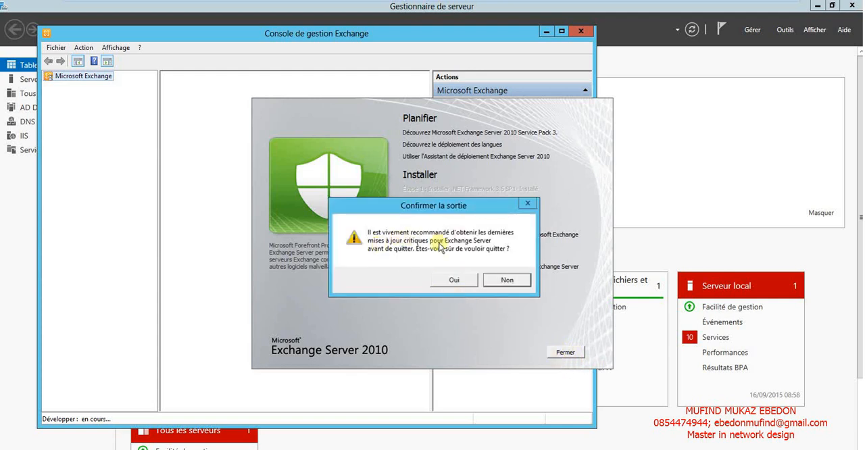
left_click(455, 279)
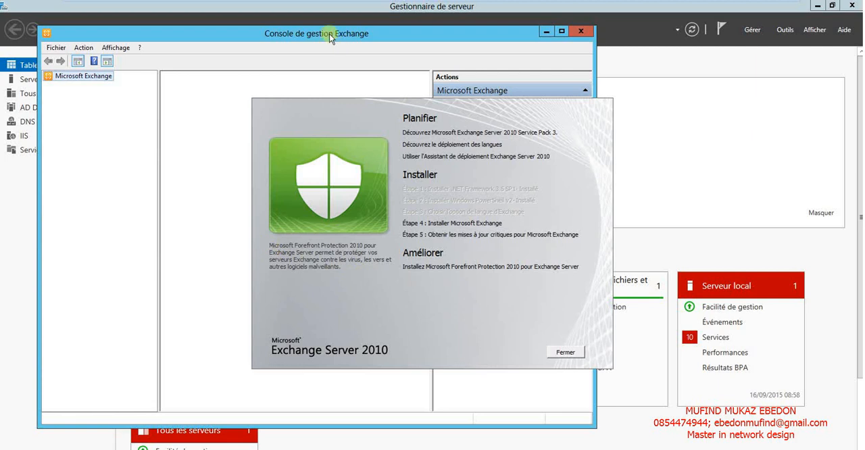
left_click_drag(317, 36, 461, 58)
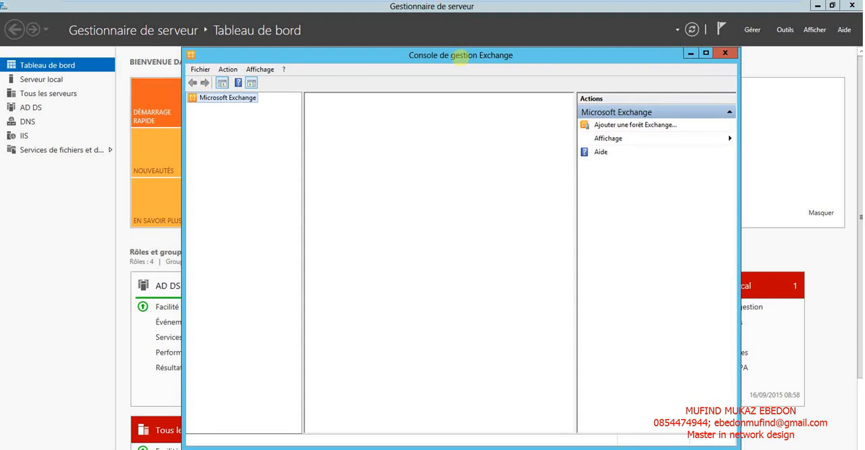
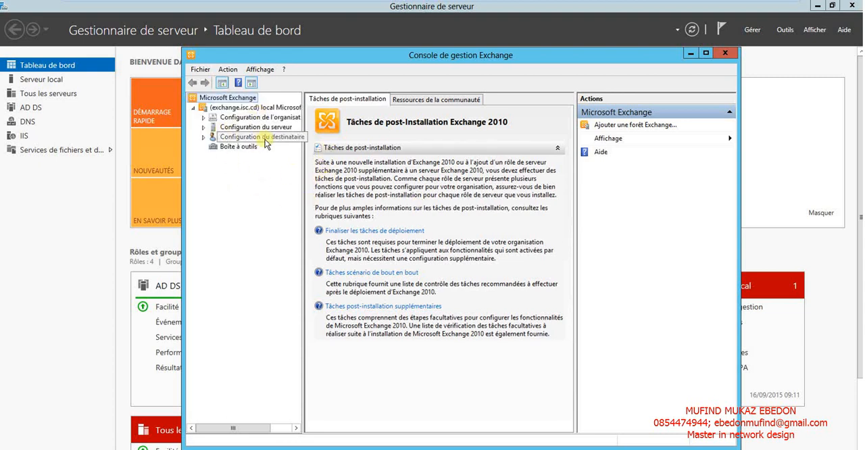
Display the Boîte aux lettres list under Configuration du destinataire and acknowledge the unlicensed Exchange server notice.
left_click(203, 136)
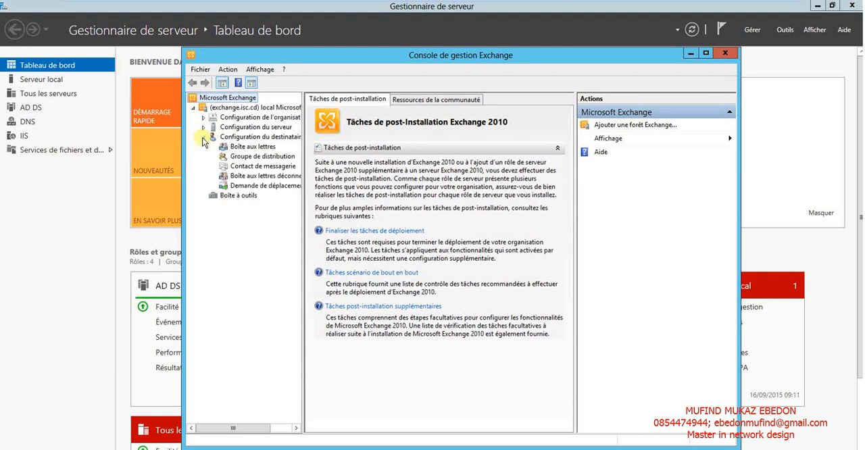
left_click(250, 147)
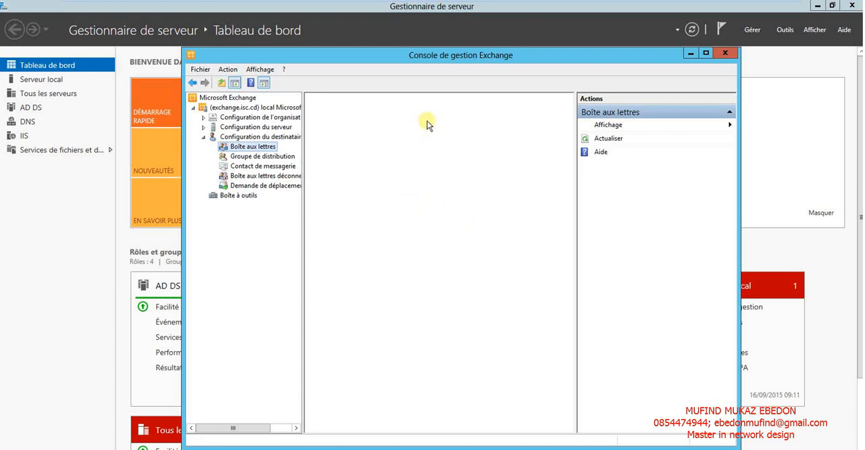
left_click_drag(409, 63, 379, 57)
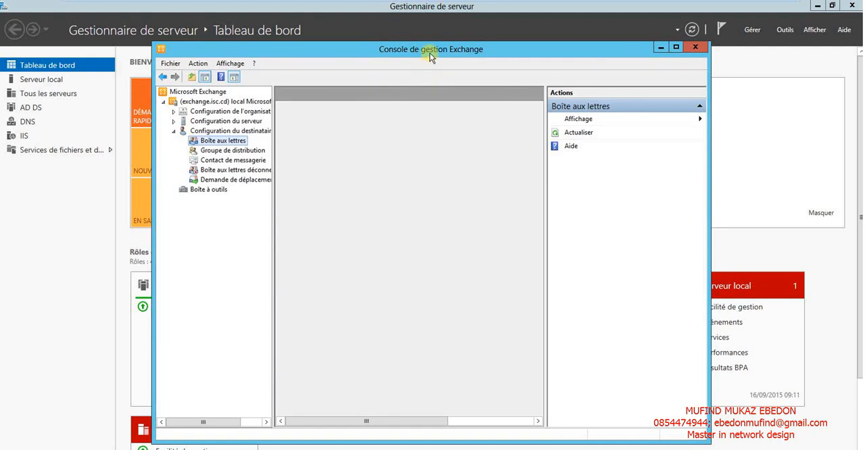
left_click_drag(430, 54, 465, 58)
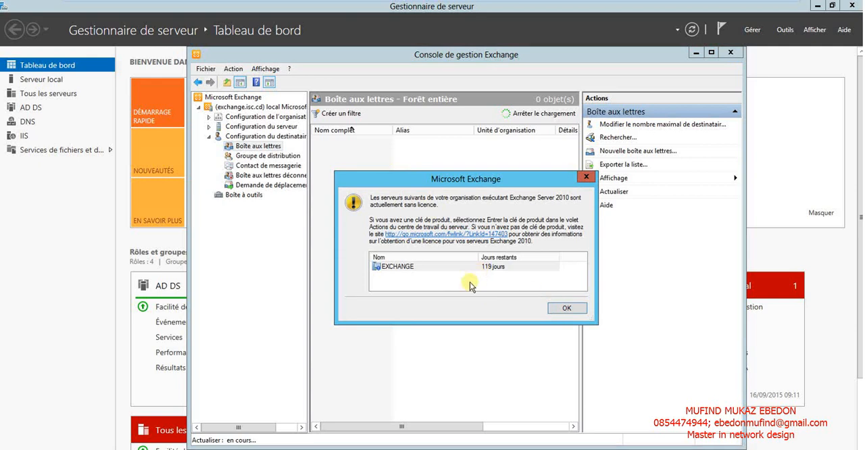
left_click(569, 311)
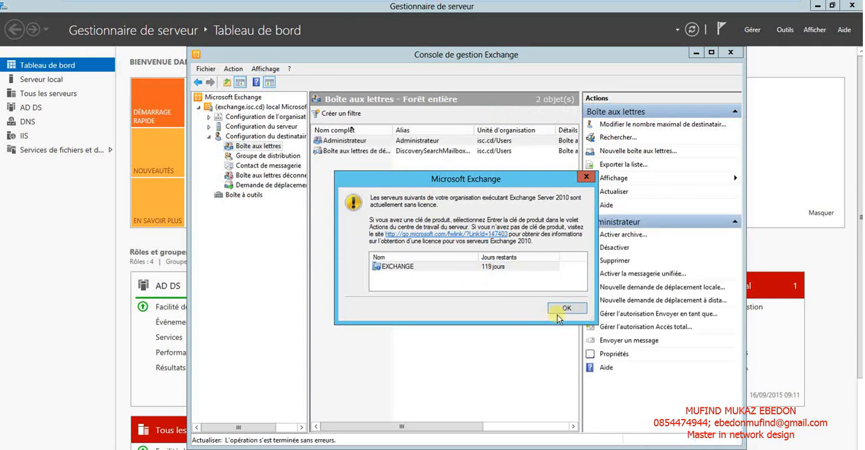
left_click(567, 310)
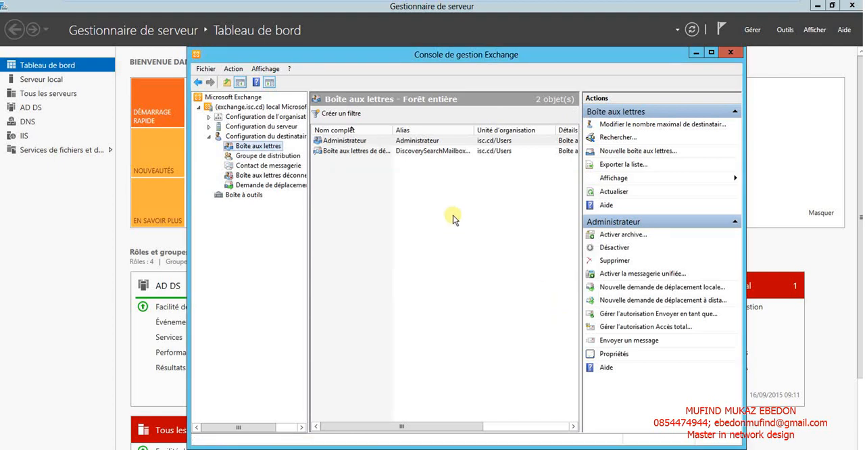
Start creating a new mailbox of type Boîte aux lettres utilisateur for Utilisateurs existants.
right_click(453, 215)
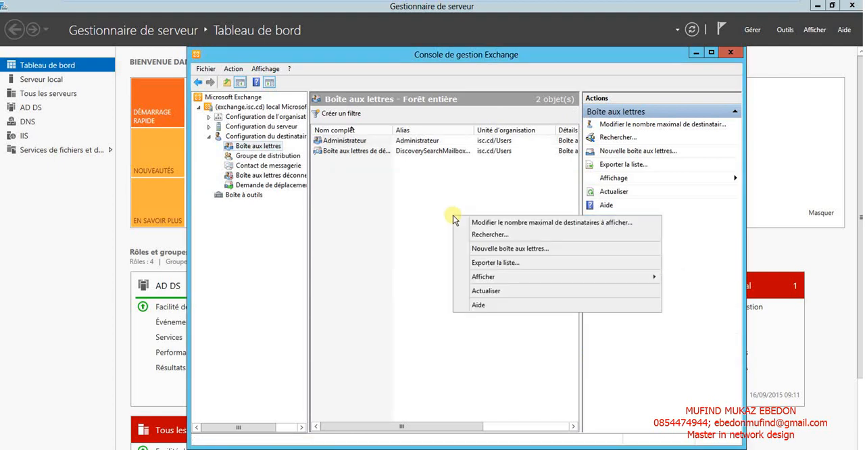
left_click(497, 248)
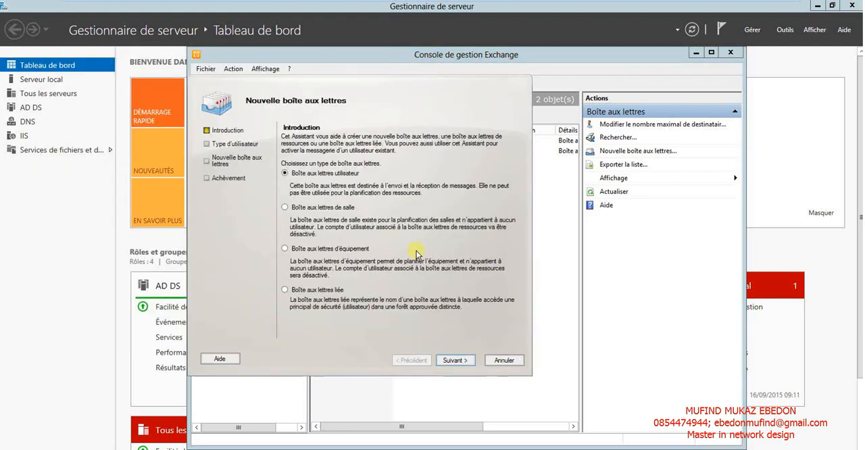
left_click(447, 361)
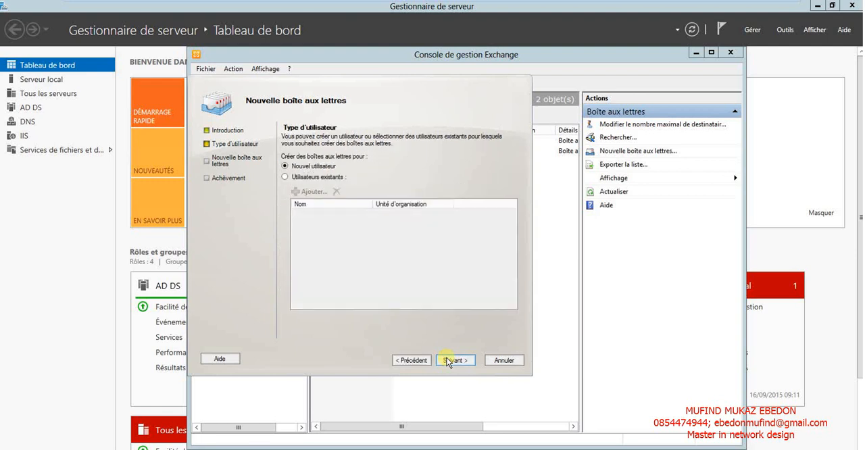
left_click(332, 179)
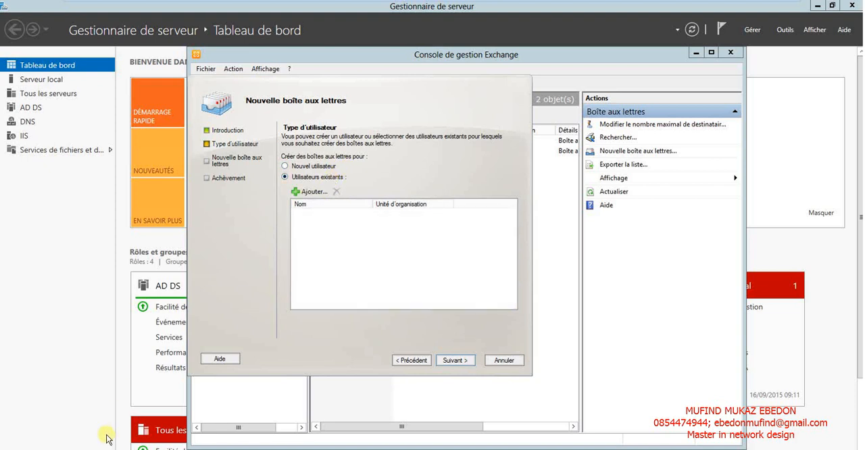
mouse_move(702, 3)
left_click(785, 31)
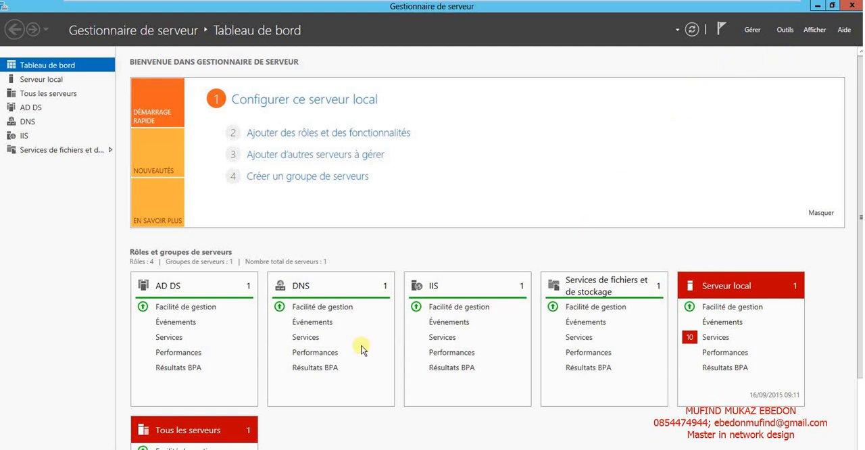
left_click(126, 449)
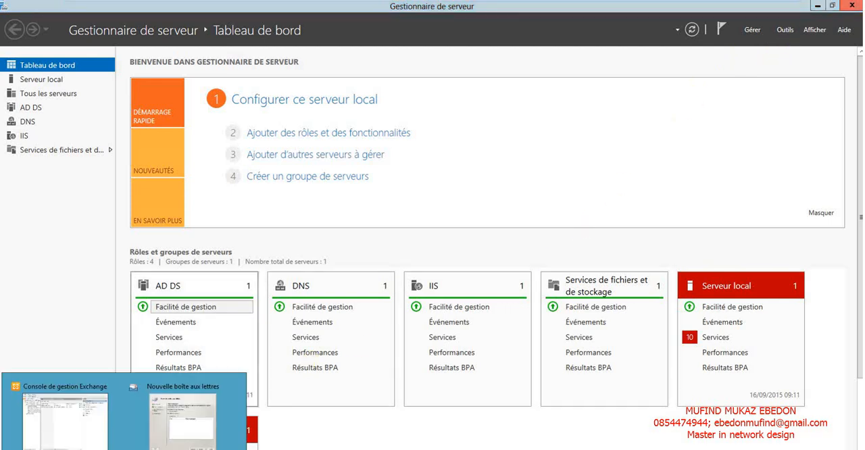
left_click(174, 433)
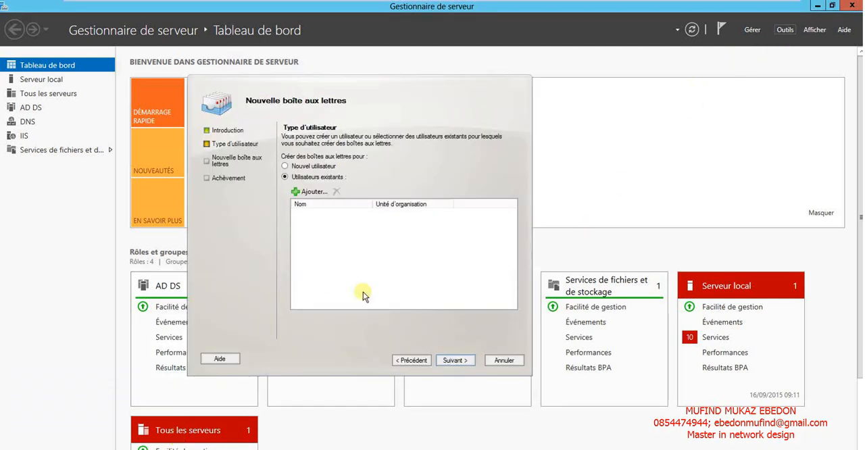
Open Utilisateurs et ordinateurs Active Directory, and add the existing personal user account from isc.cd/Users to the new mailbox wizard.
left_click(315, 193)
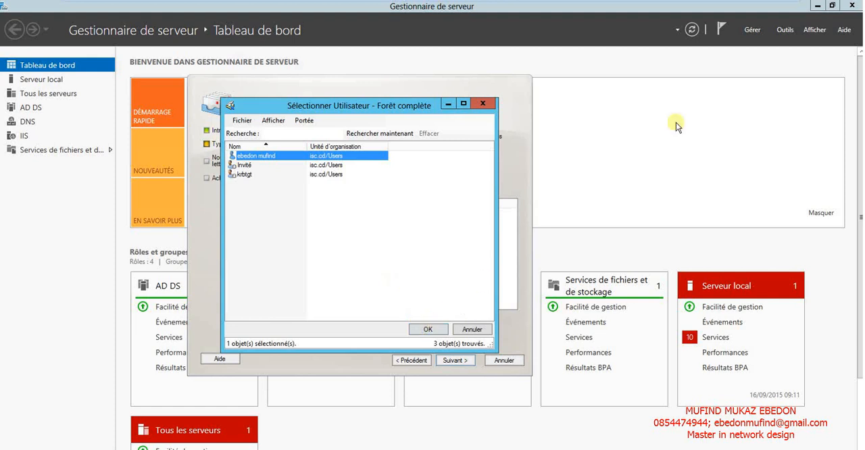
left_click(785, 30)
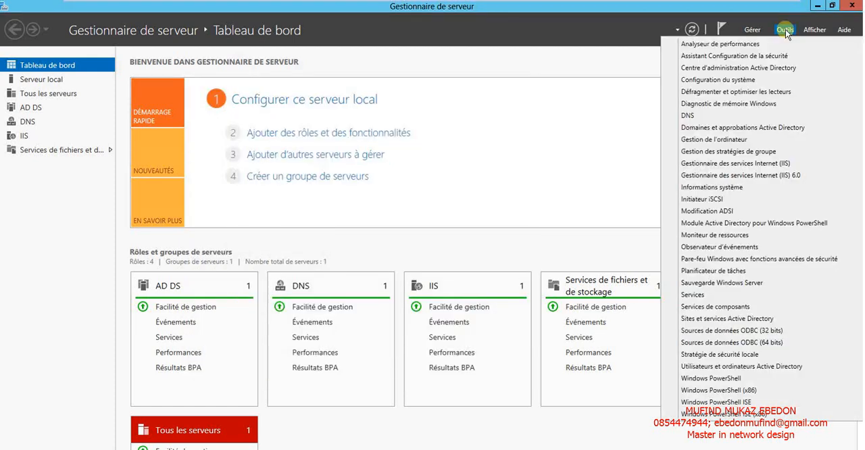
left_click(718, 367)
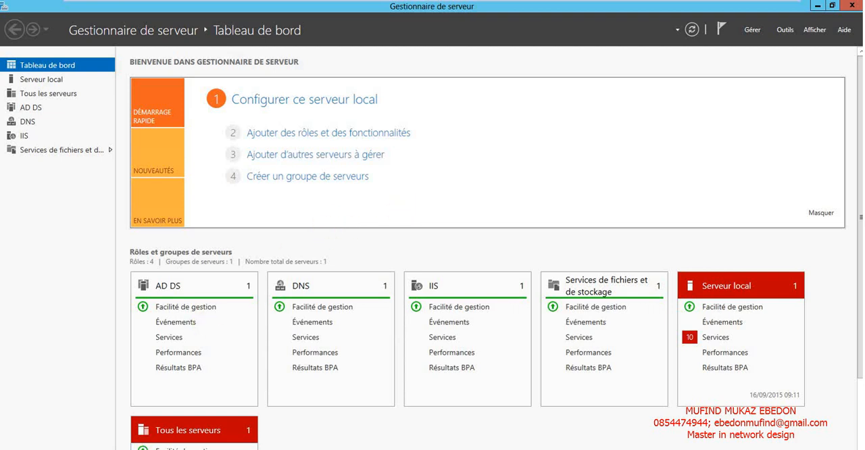
left_click(138, 449)
left_click(298, 419)
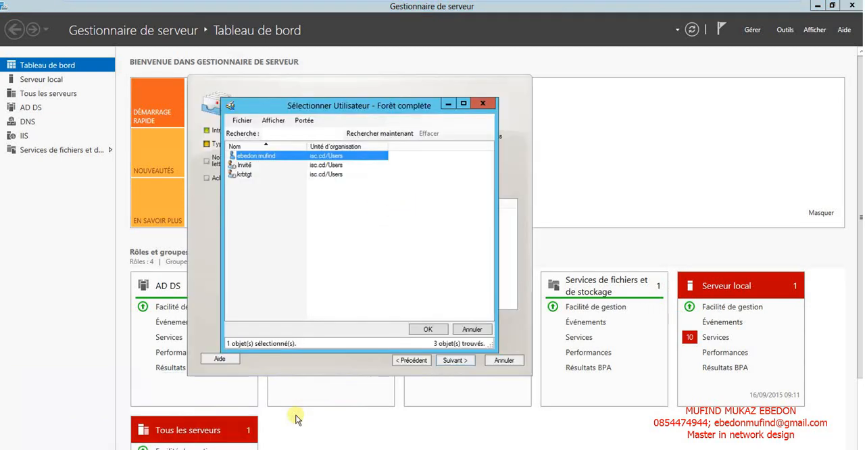
left_click(425, 329)
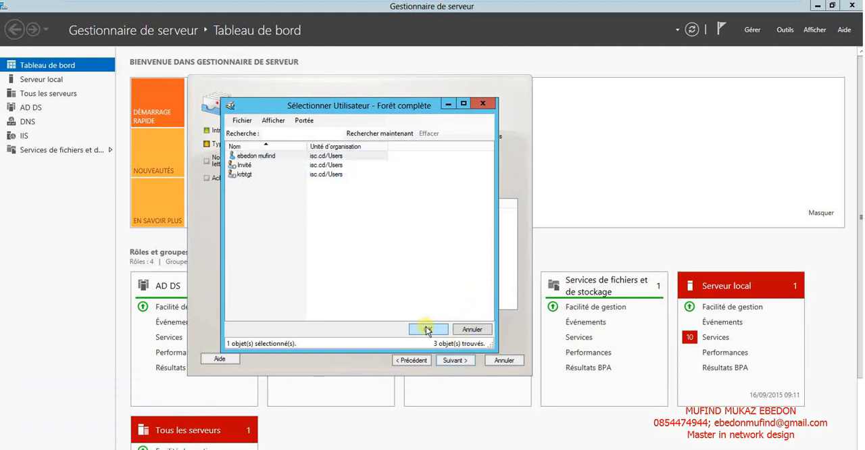
left_click(462, 362)
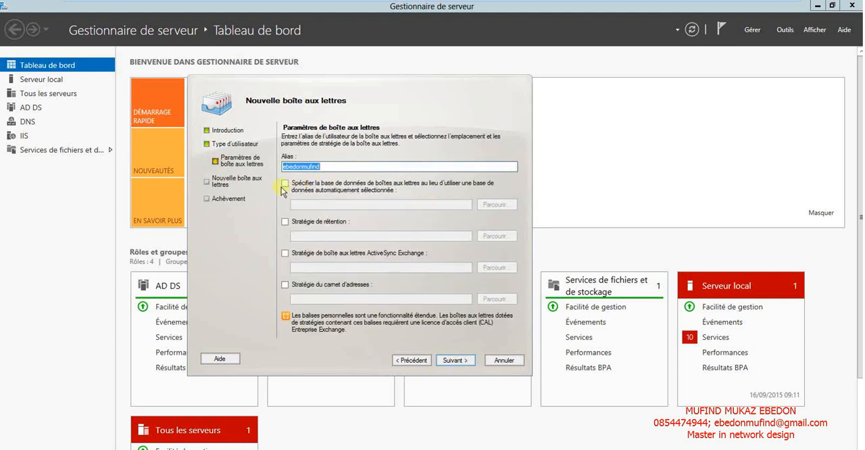
left_click(328, 168)
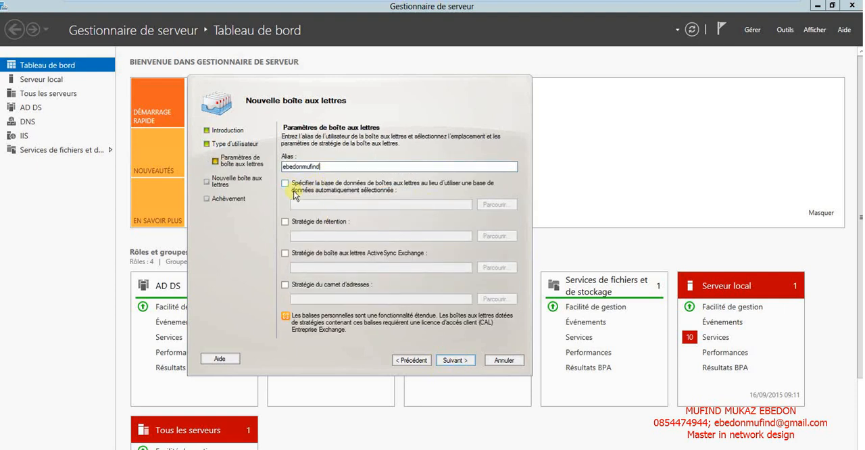
left_click(284, 183)
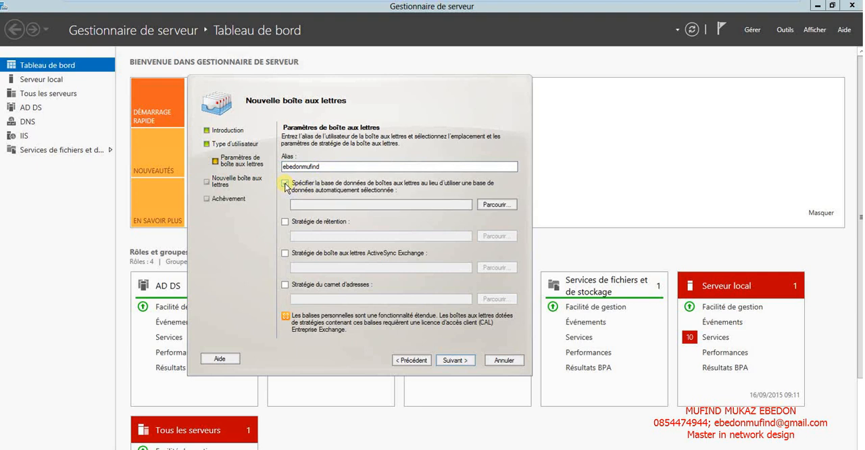
left_click(502, 208)
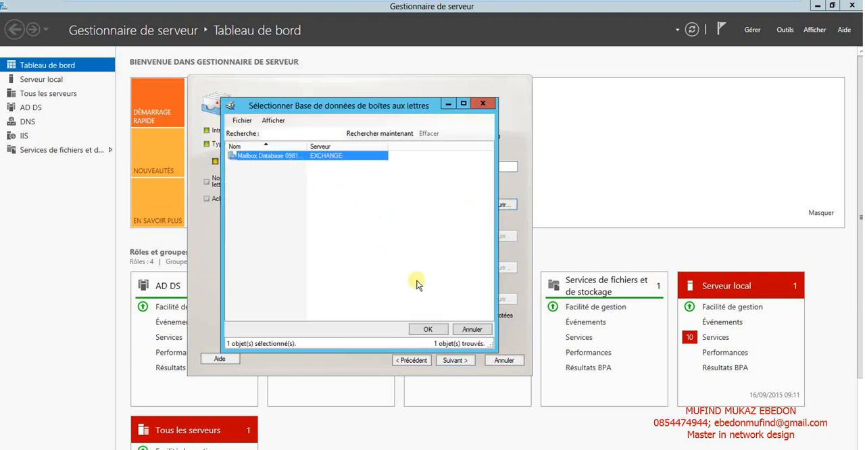
left_click(428, 329)
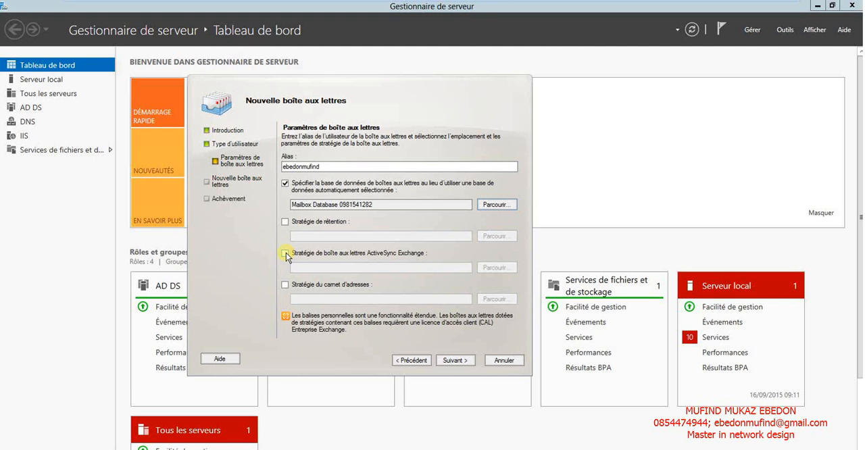
Assign the Default ActiveSync mailbox policy and the ArbitrationMailbox retention policy to the new mailbox.
left_click(285, 253)
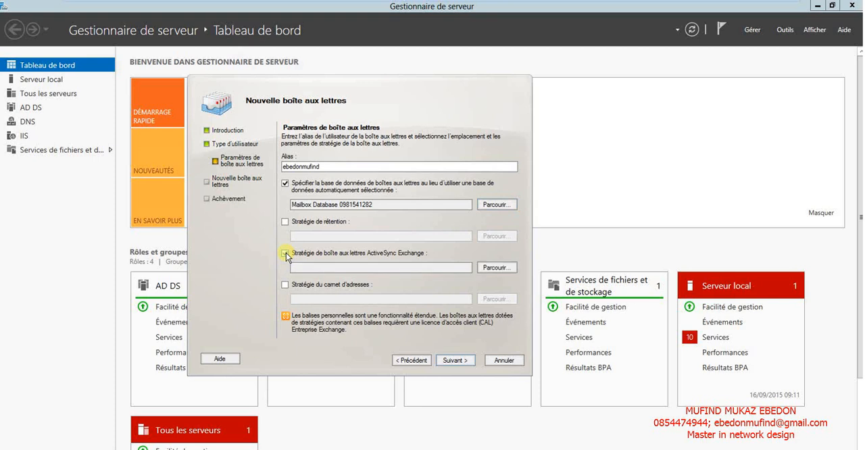
left_click(492, 268)
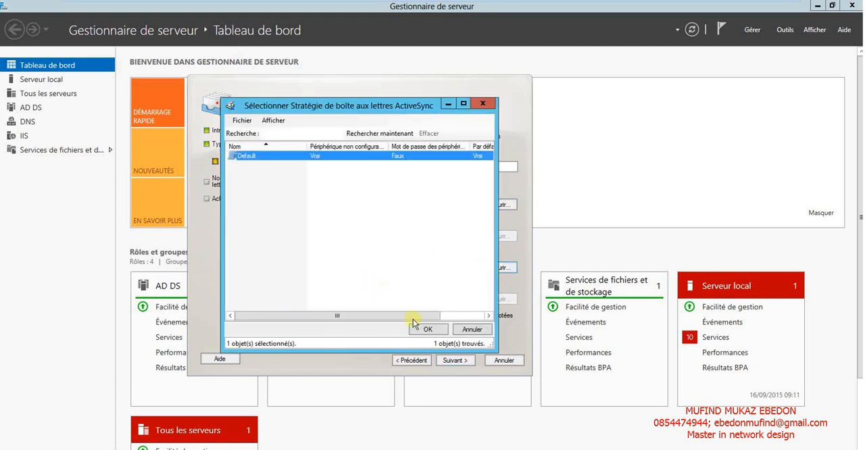
left_click(423, 330)
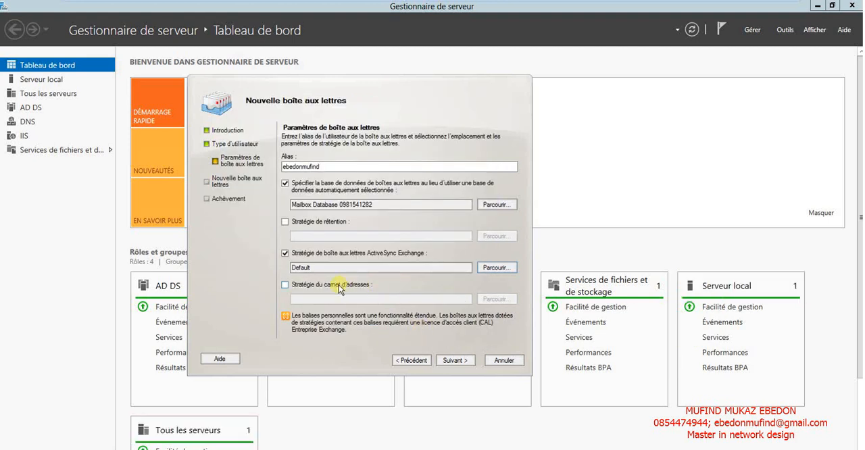
left_click(287, 222)
left_click(491, 236)
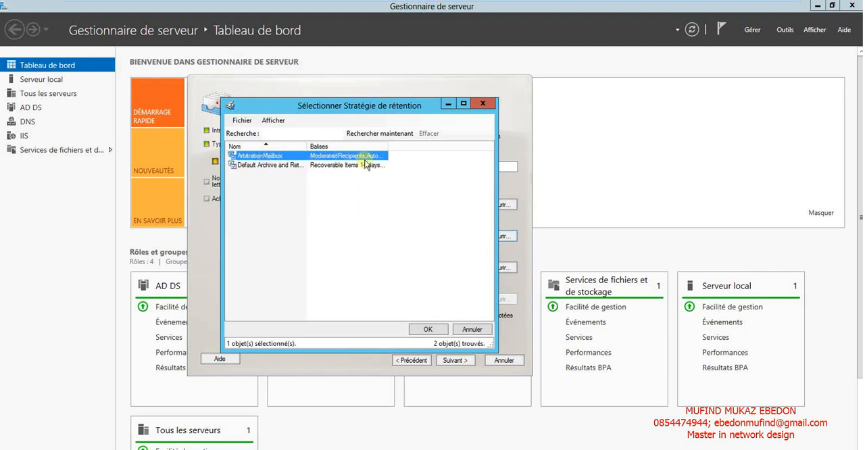
left_click(421, 329)
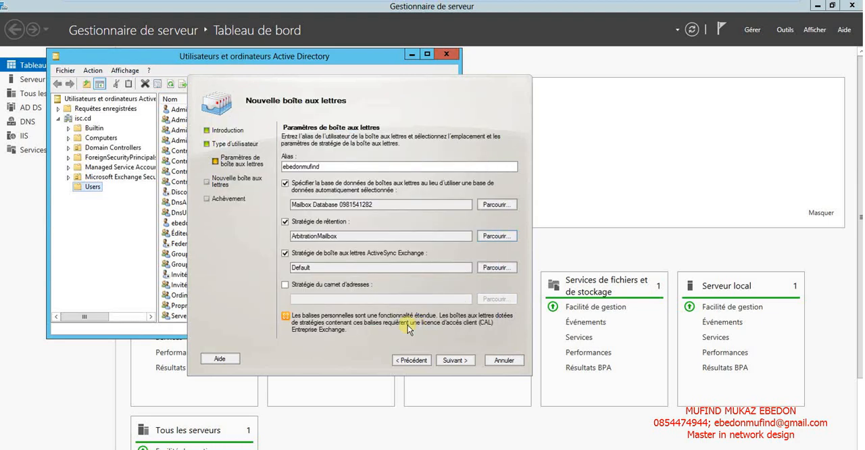
left_click(286, 286)
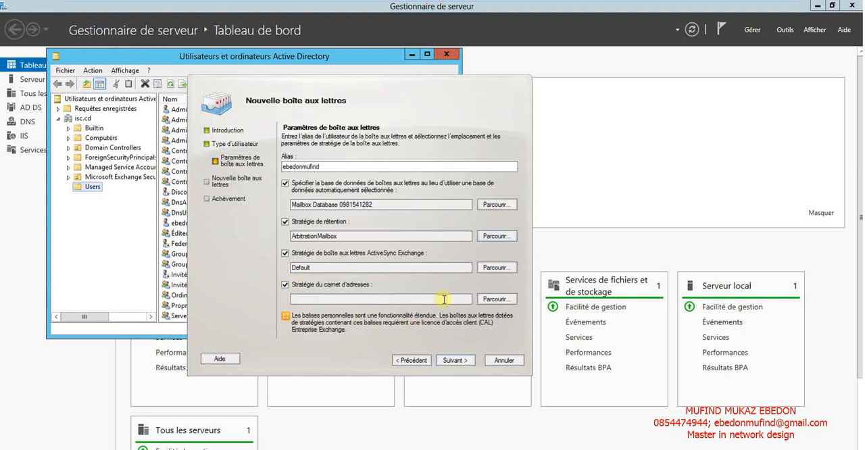
left_click(497, 300)
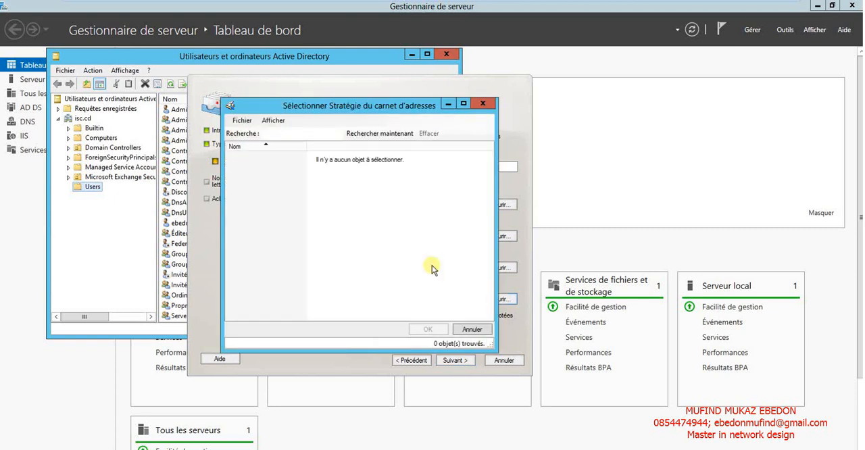
left_click(473, 329)
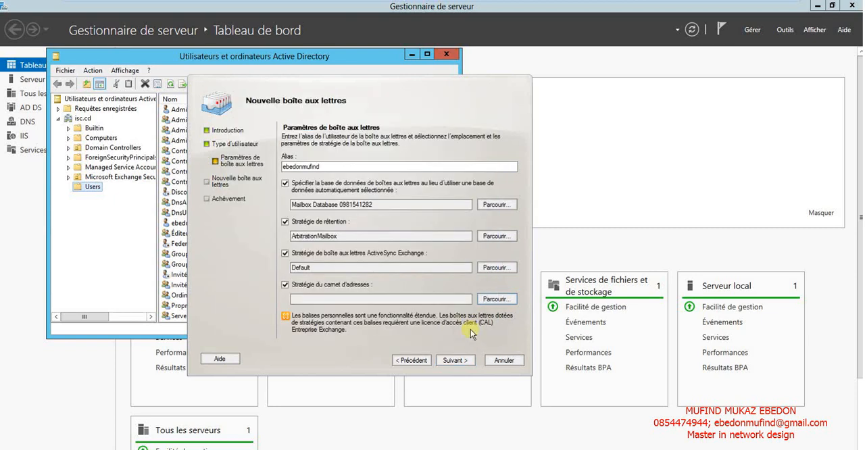
left_click(461, 364)
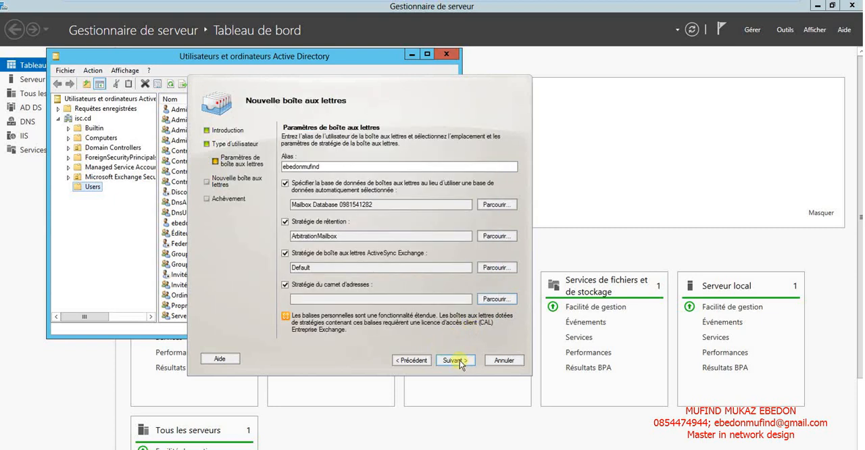
left_click(339, 285)
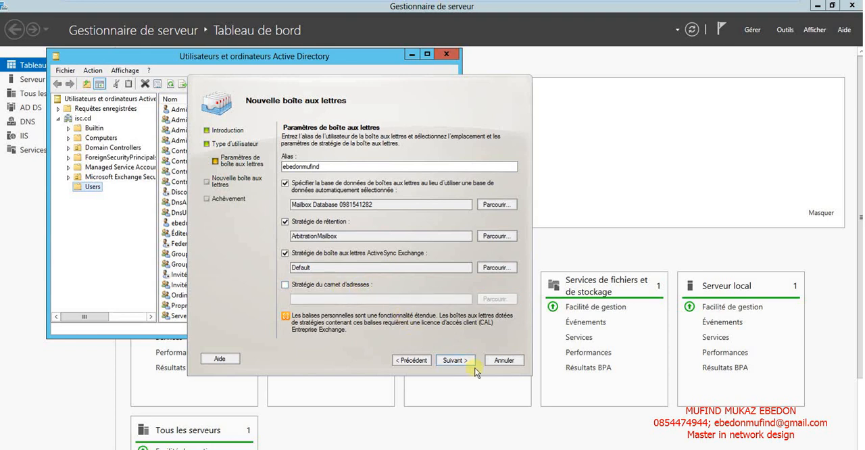
Create the mailbox from the configuration summary and bring the Active Directory Users list to the front.
left_click(452, 359)
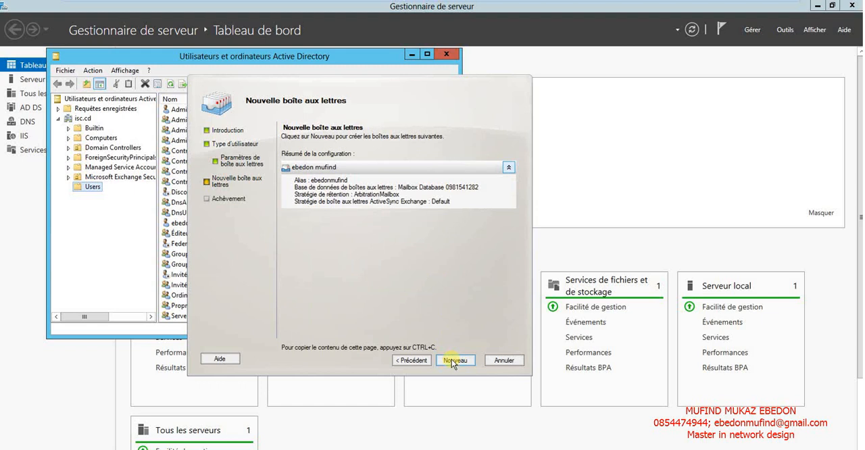
left_click(452, 359)
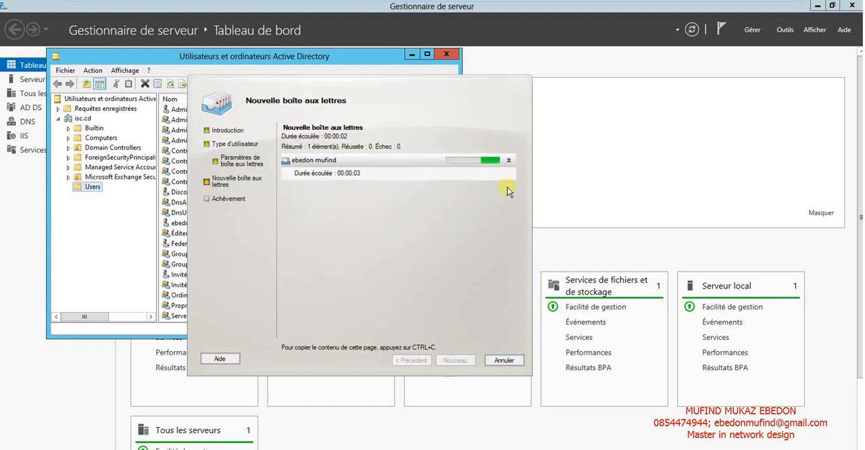
left_click(103, 261)
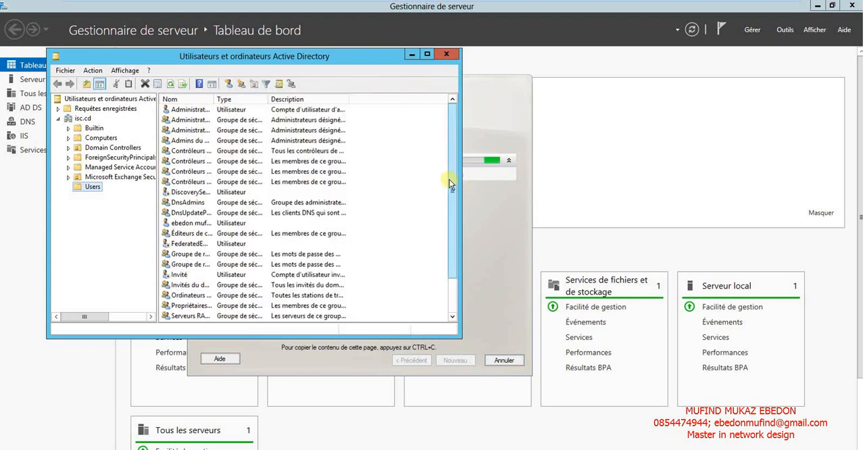
Locate the mailbox owner's account in the Active Directory Users list, and finish the mailbox wizard to return to a maximized Exchange console.
left_click_drag(452, 198, 450, 237)
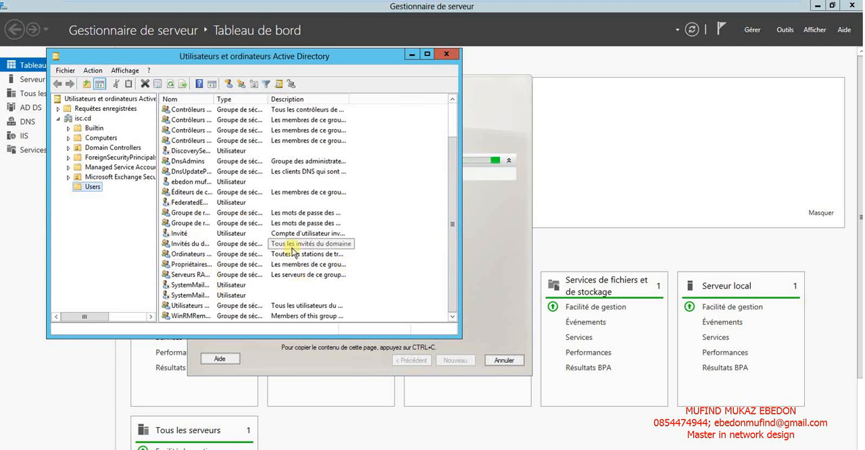
left_click(229, 183)
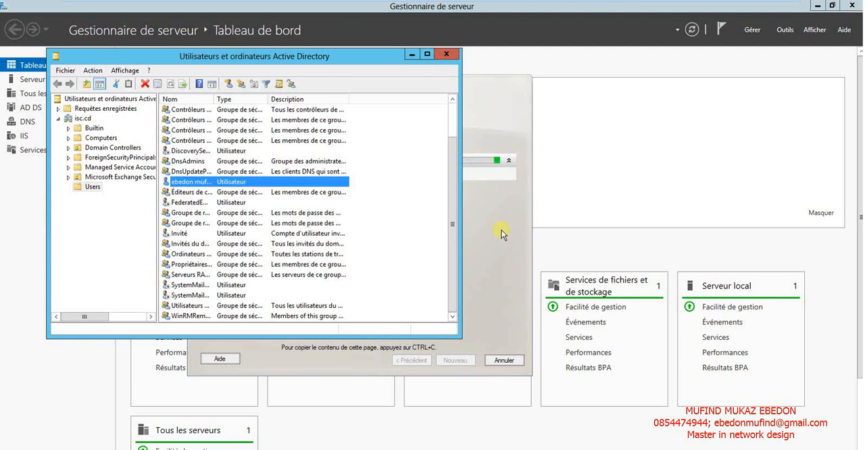
left_click(496, 123)
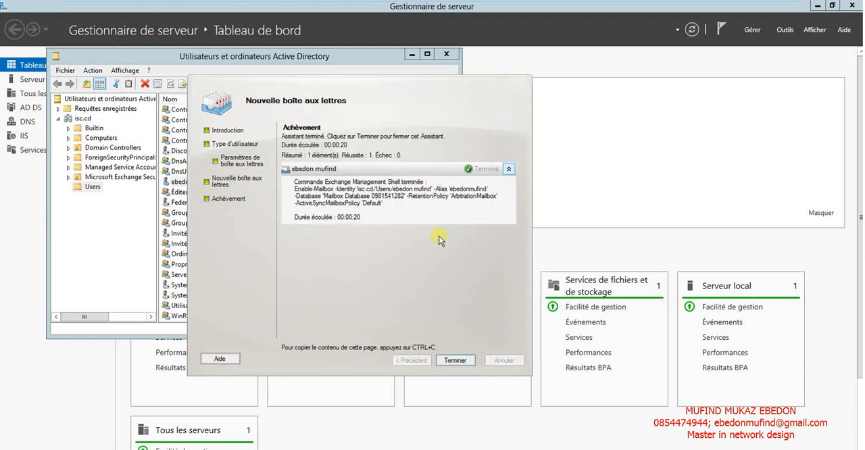
left_click(451, 359)
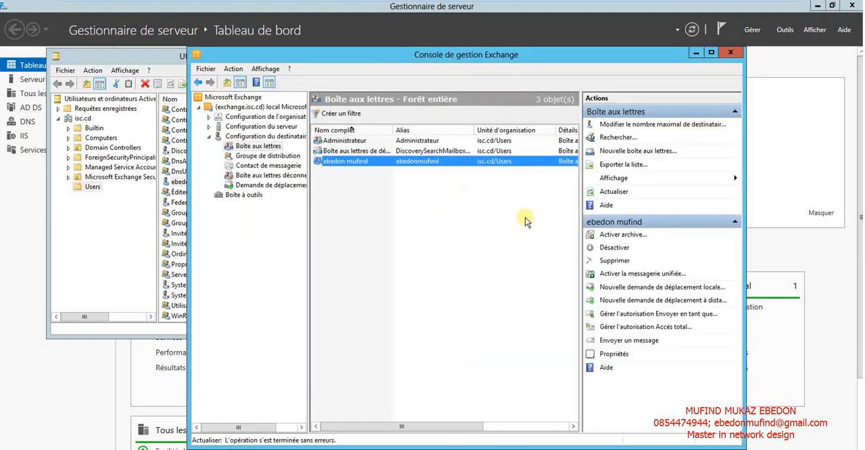
left_click(712, 52)
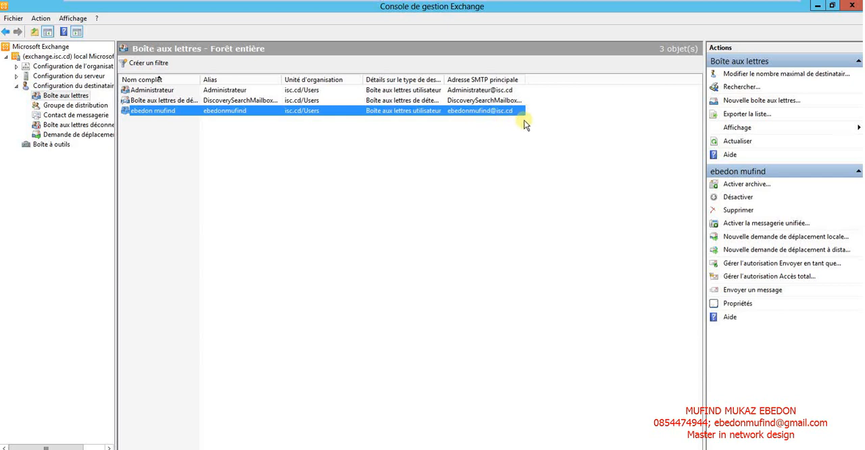
Start a new mailbox of type Boîte aux lettres utilisateur for a Nouvel utilisateur.
right_click(315, 195)
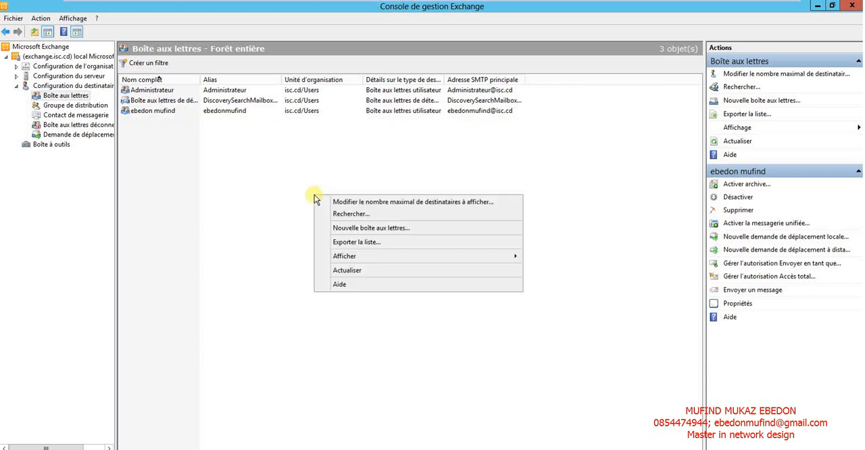
left_click(375, 229)
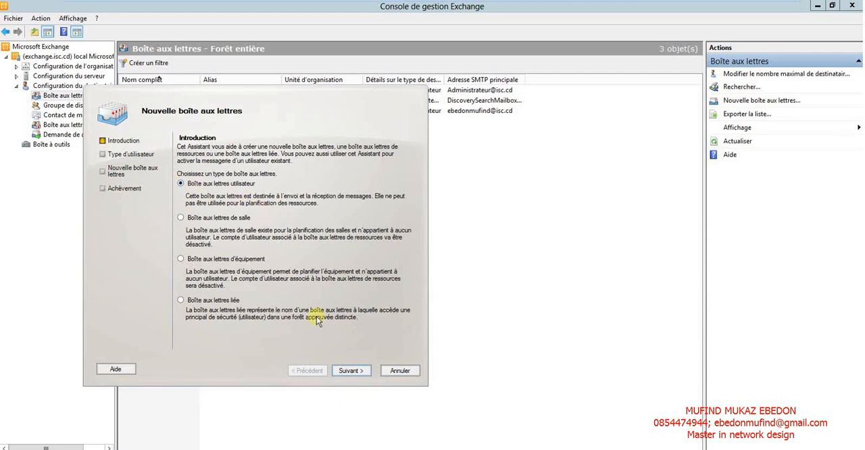
left_click(348, 371)
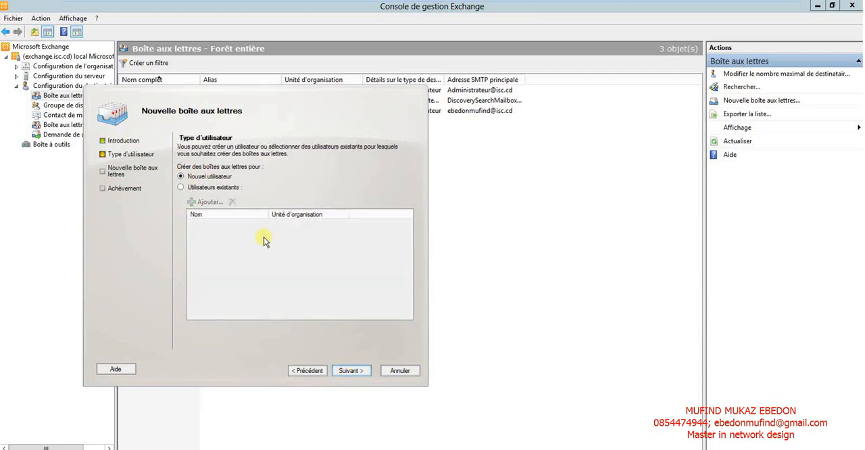
left_click(349, 371)
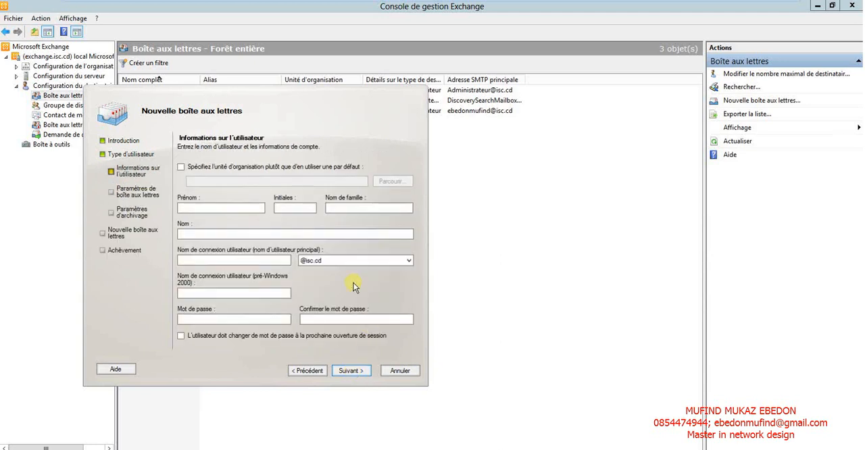
left_click(208, 209)
type("y")
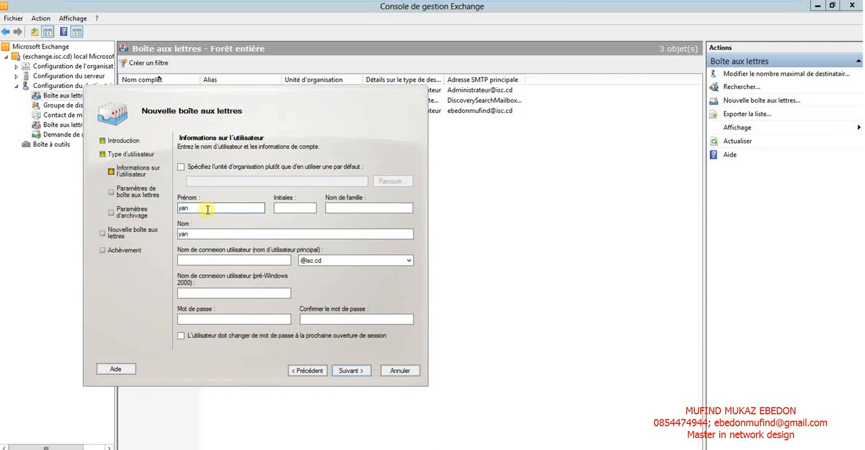
key("Tab")
key("Tab")
type("muteb")
key("Tab")
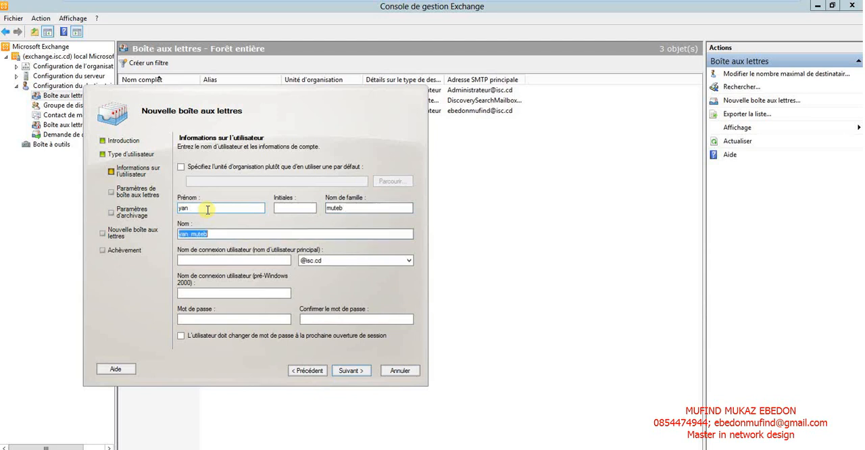
key("Tab")
type("eb")
key("BackSpace")
key("BackSpace")
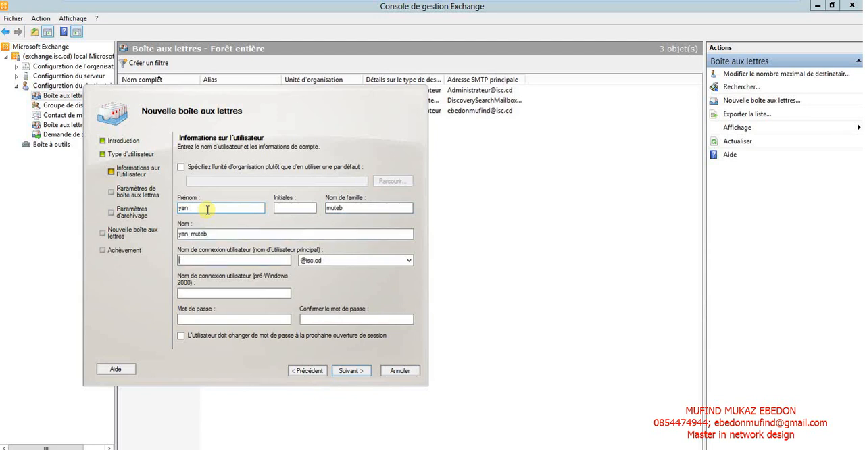
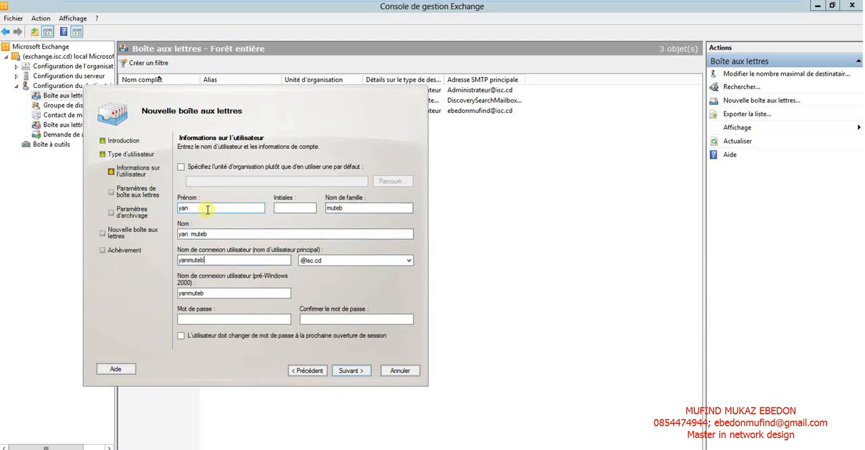
Enter and confirm the new user's account password, and continue to the mailbox settings.
left_click(200, 321)
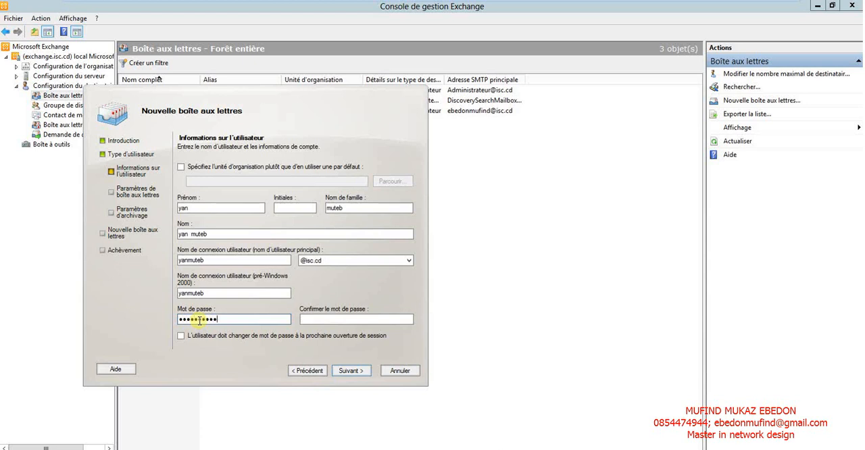
key("Tab")
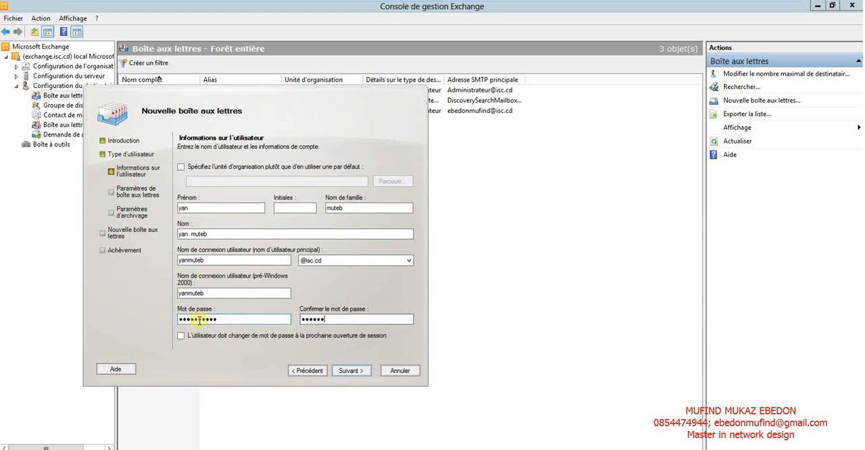
key("BackSpace")
key("BackSpace")
key("BackSpace")
key("BackSpace")
key("BackSpace")
left_click(349, 371)
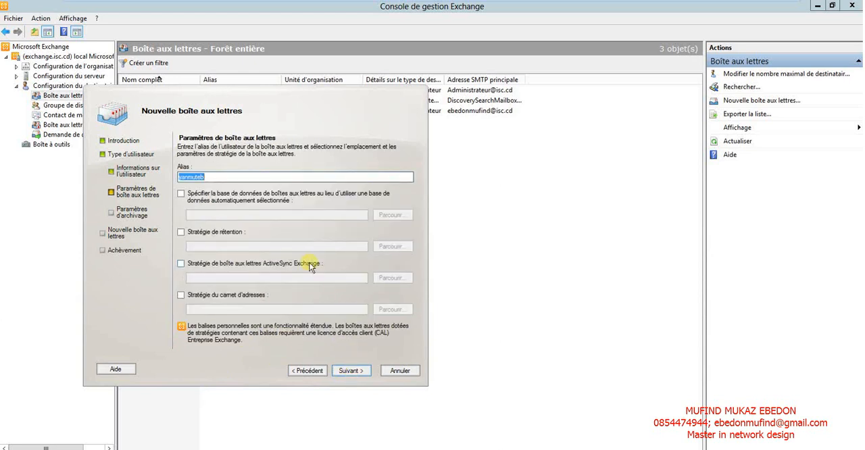
left_click(182, 195)
left_click(391, 215)
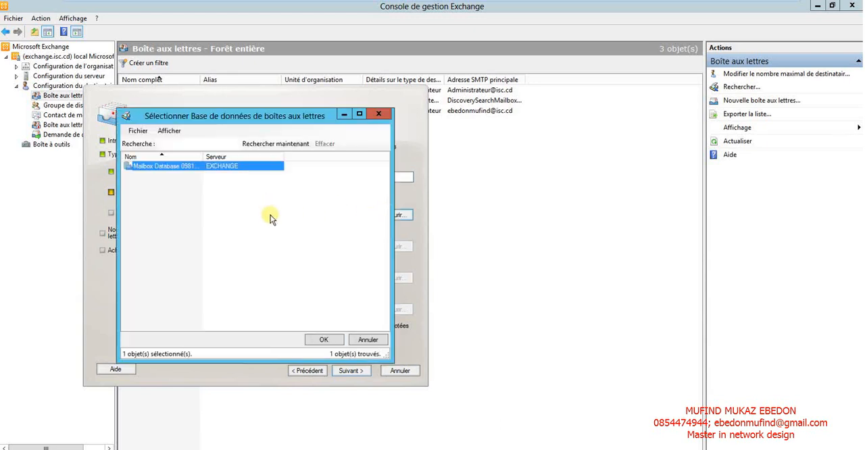
left_click(324, 340)
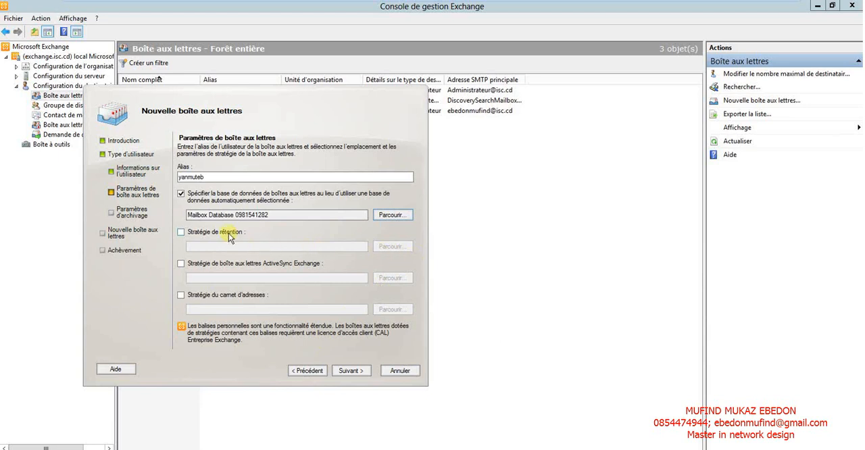
Assign the ArbitrationMailbox retention policy and the Default ActiveSync mailbox policy to the new user's mailbox.
left_click(229, 234)
left_click(382, 248)
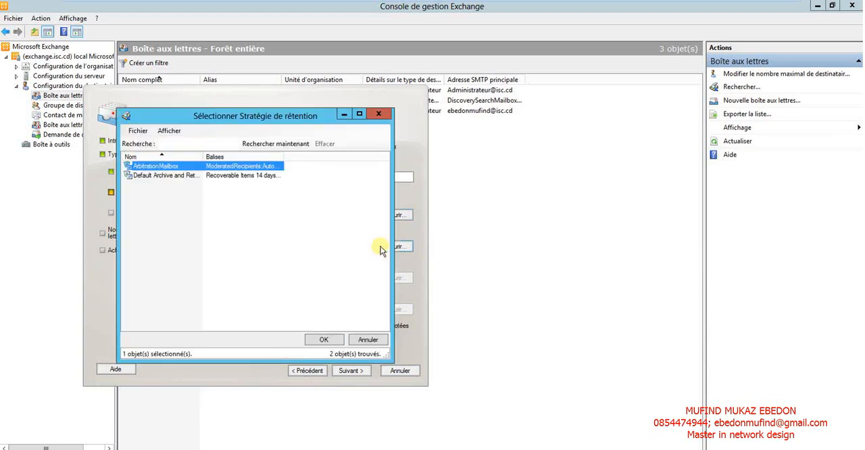
left_click(324, 341)
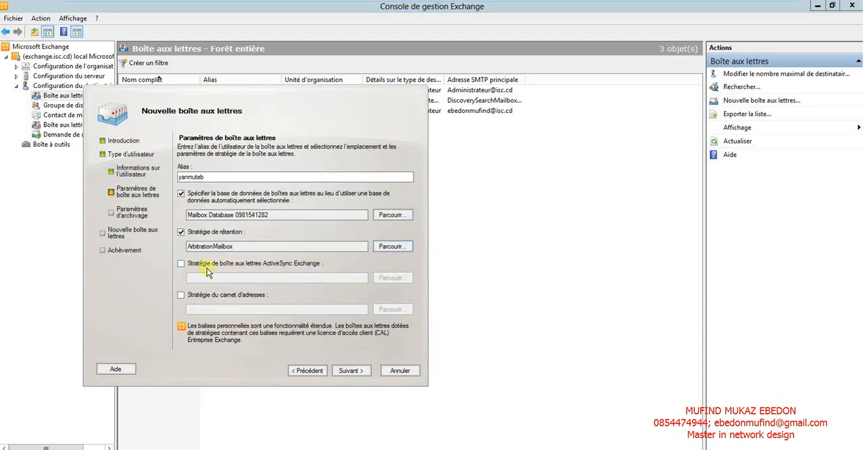
left_click(193, 266)
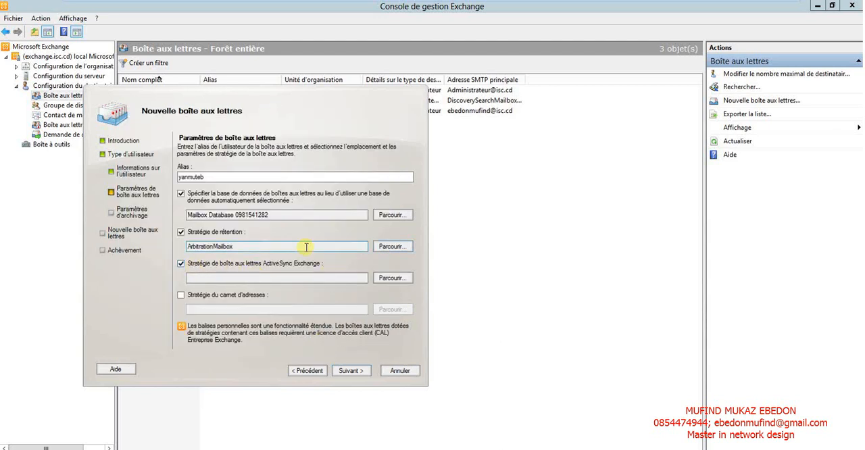
left_click(395, 279)
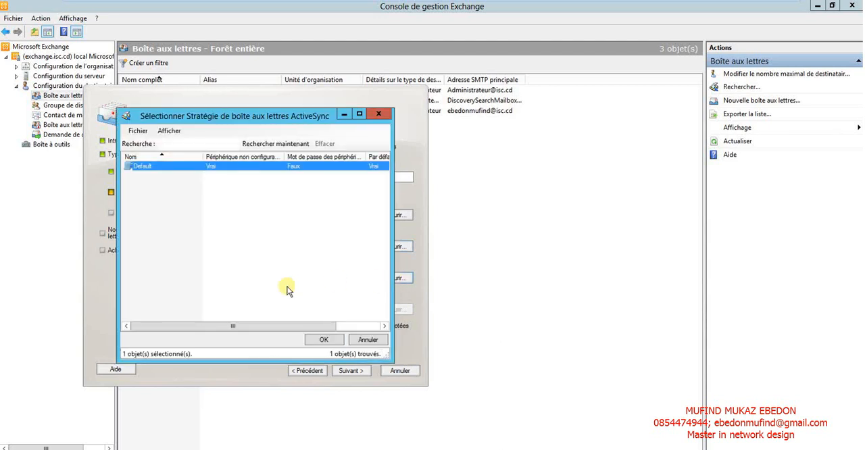
left_click(322, 341)
left_click(344, 370)
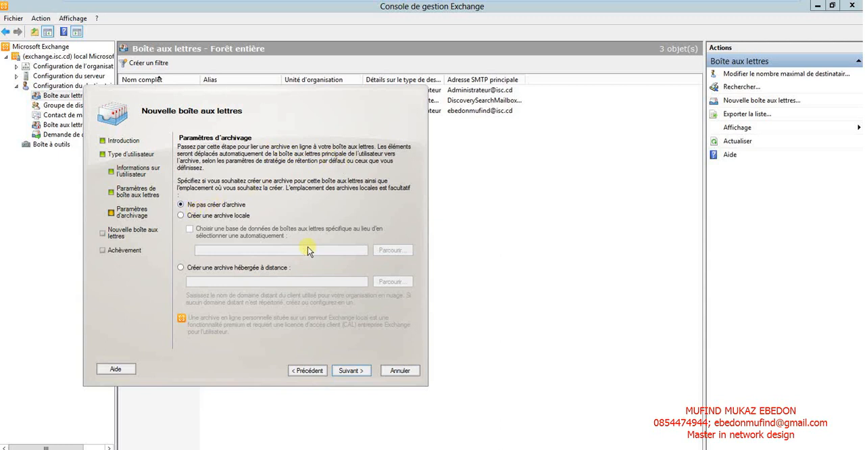
Keep the option Ne pas créer d'archive, create the new user's mailbox and finish the wizard.
left_click(349, 371)
left_click(349, 370)
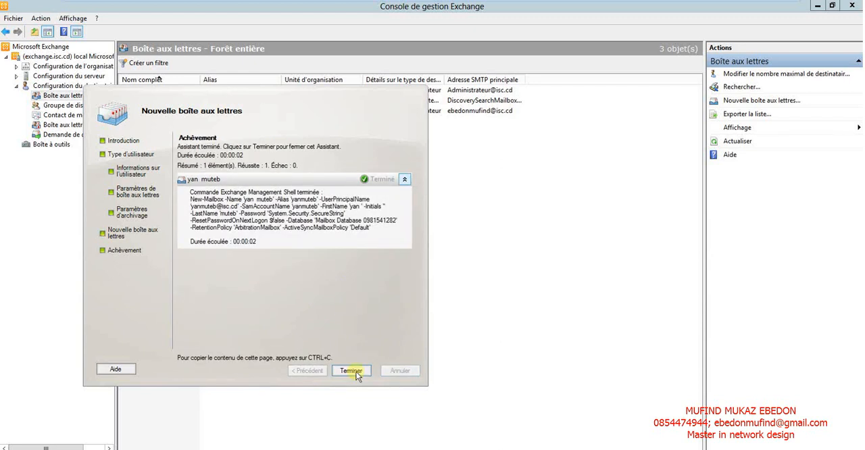
left_click(351, 371)
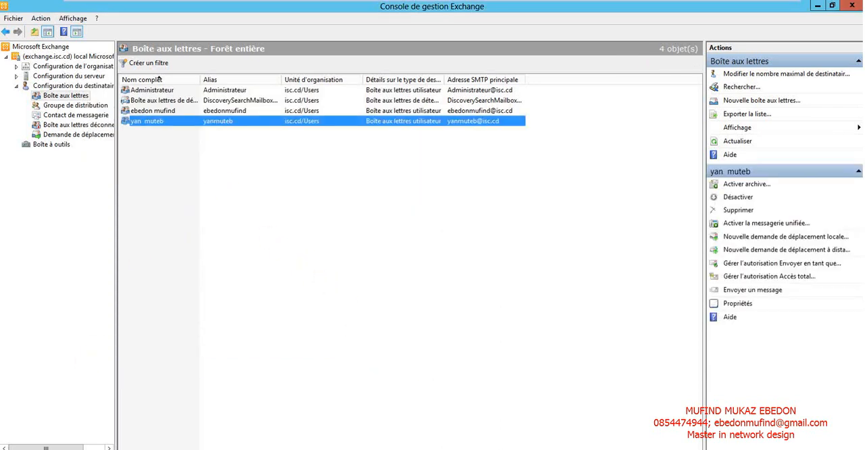
Look for the new user's account in the isc.cd Users container of Utilisateurs et ordinateurs Active Directory, and return to the Exchange console.
left_click(181, 449)
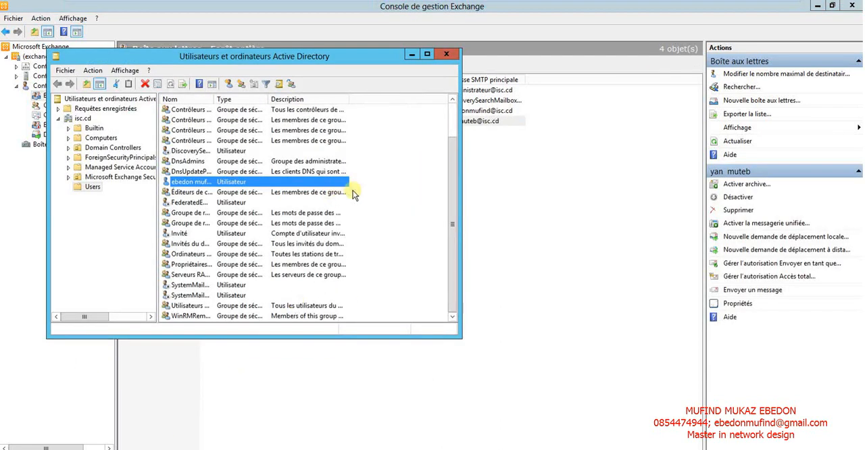
mouse_move(451, 187)
left_mouse_down()
mouse_move(453, 131)
mouse_move(449, 197)
left_mouse_up()
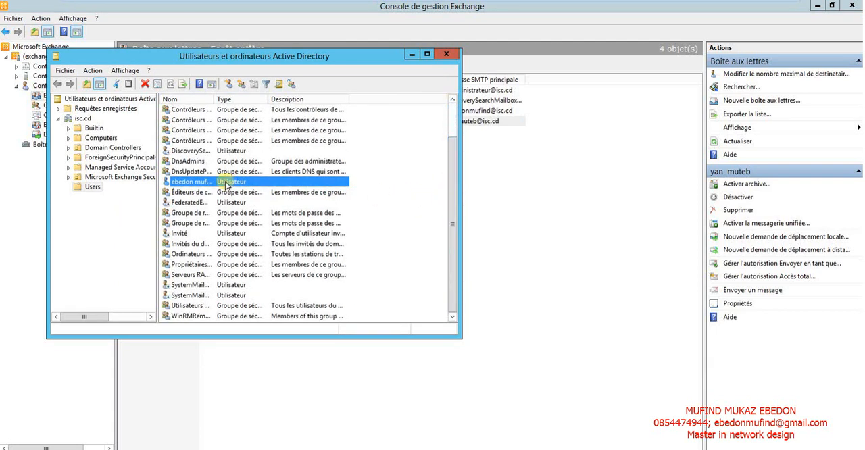
left_click(91, 187)
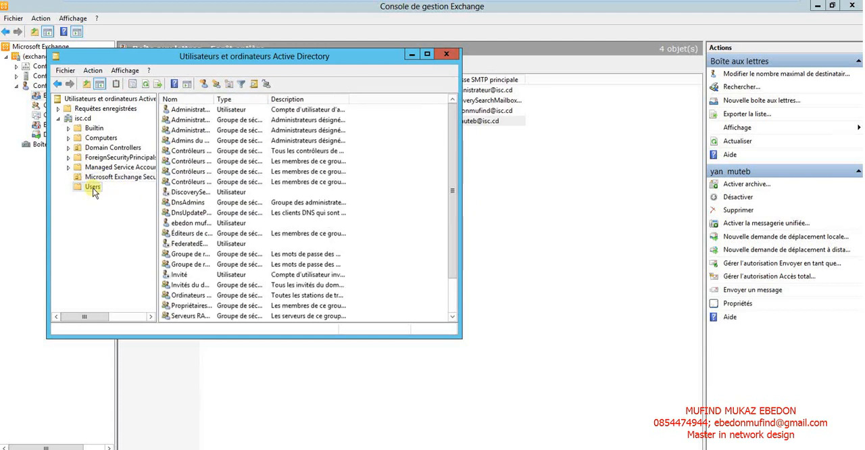
left_click(216, 261)
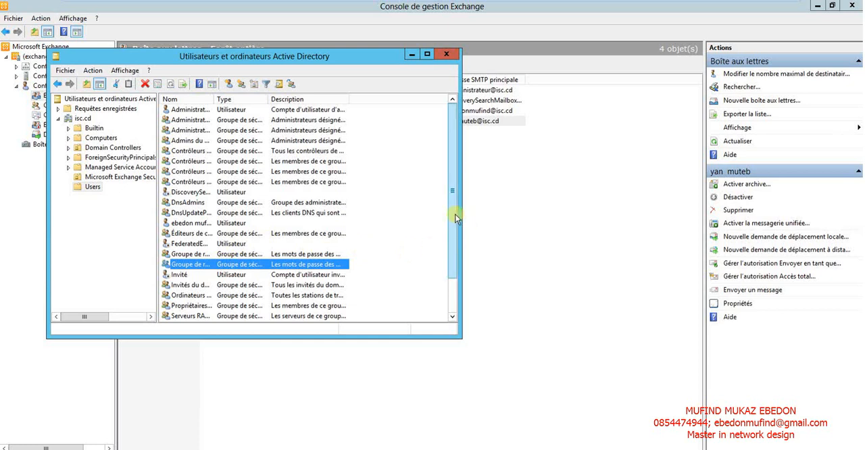
left_click_drag(453, 226, 460, 291)
left_click(521, 294)
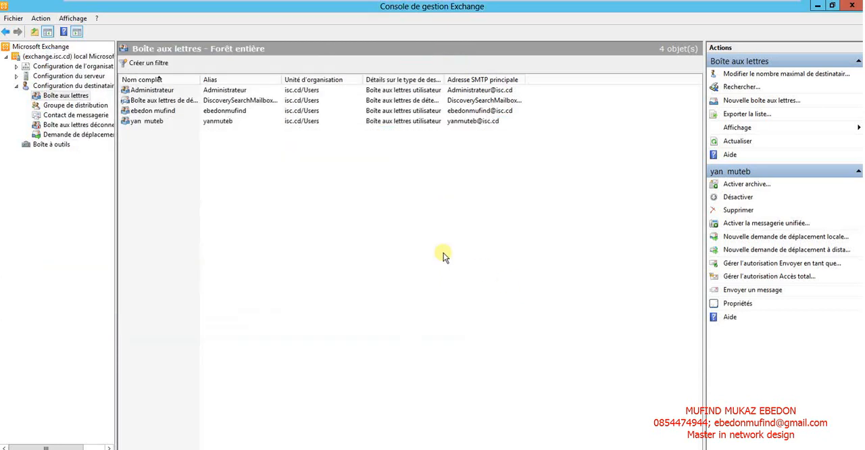
Select the new user's mailbox in the list, and minimize the virtual machine to return to the host desktop.
left_click(159, 123)
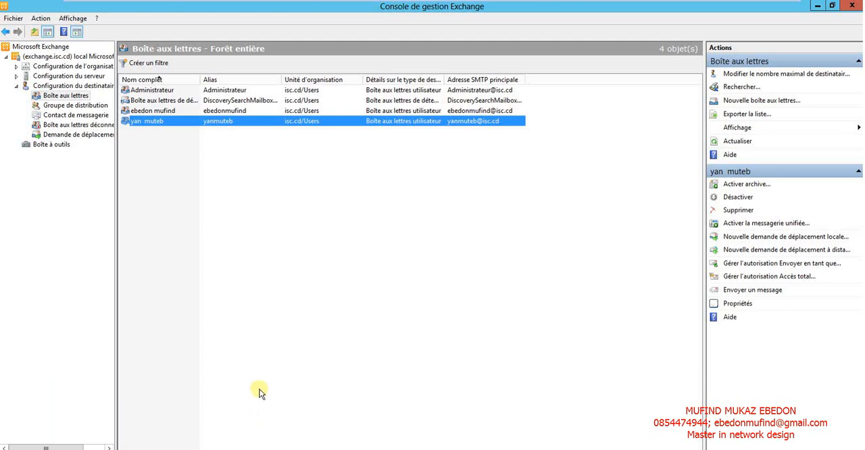
mouse_move(434, 6)
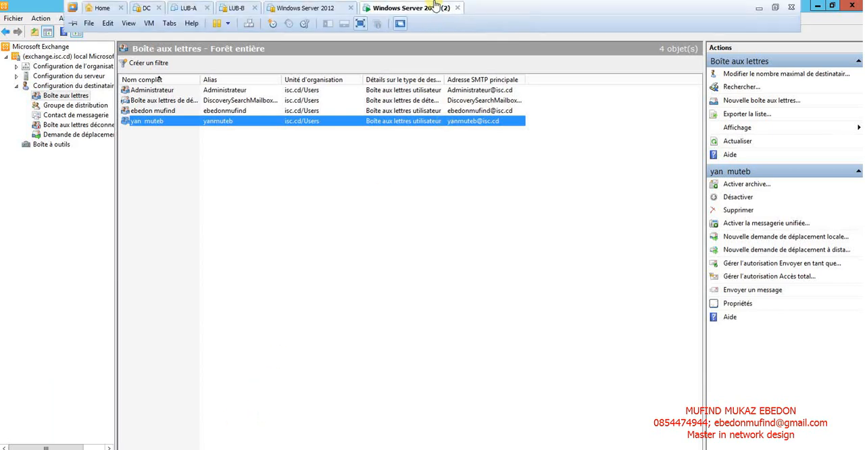
left_click(760, 8)
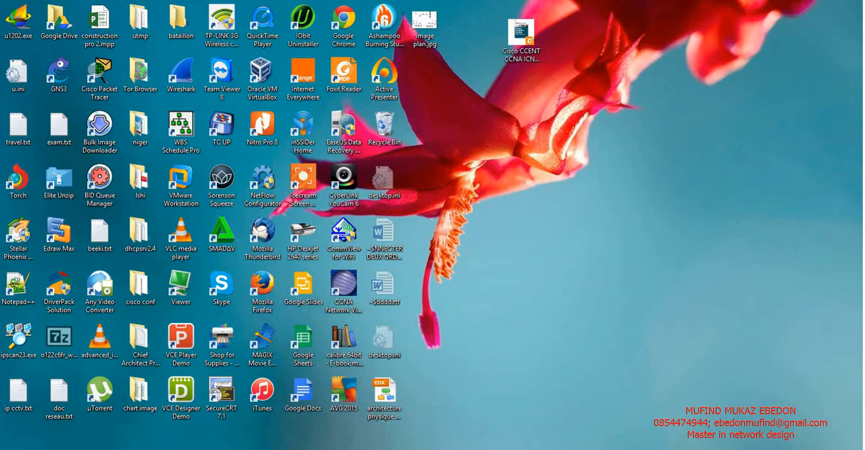